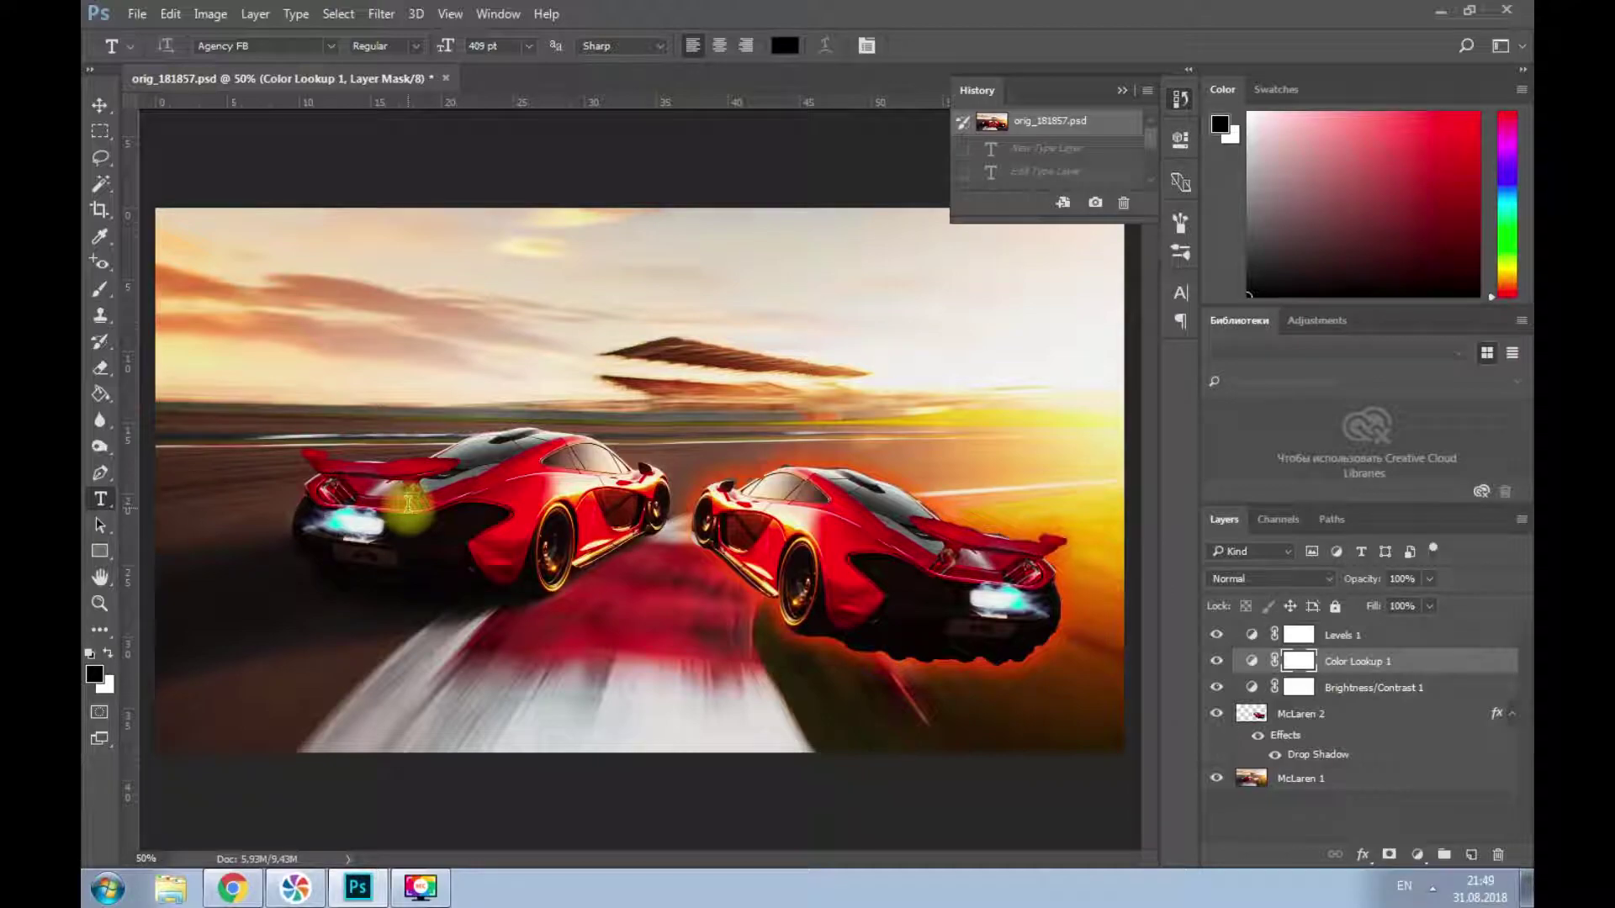
- Add the text "Example" in the sky above the cars as a new type layer
{"action": "left_click", "coordinate": [356, 375]}
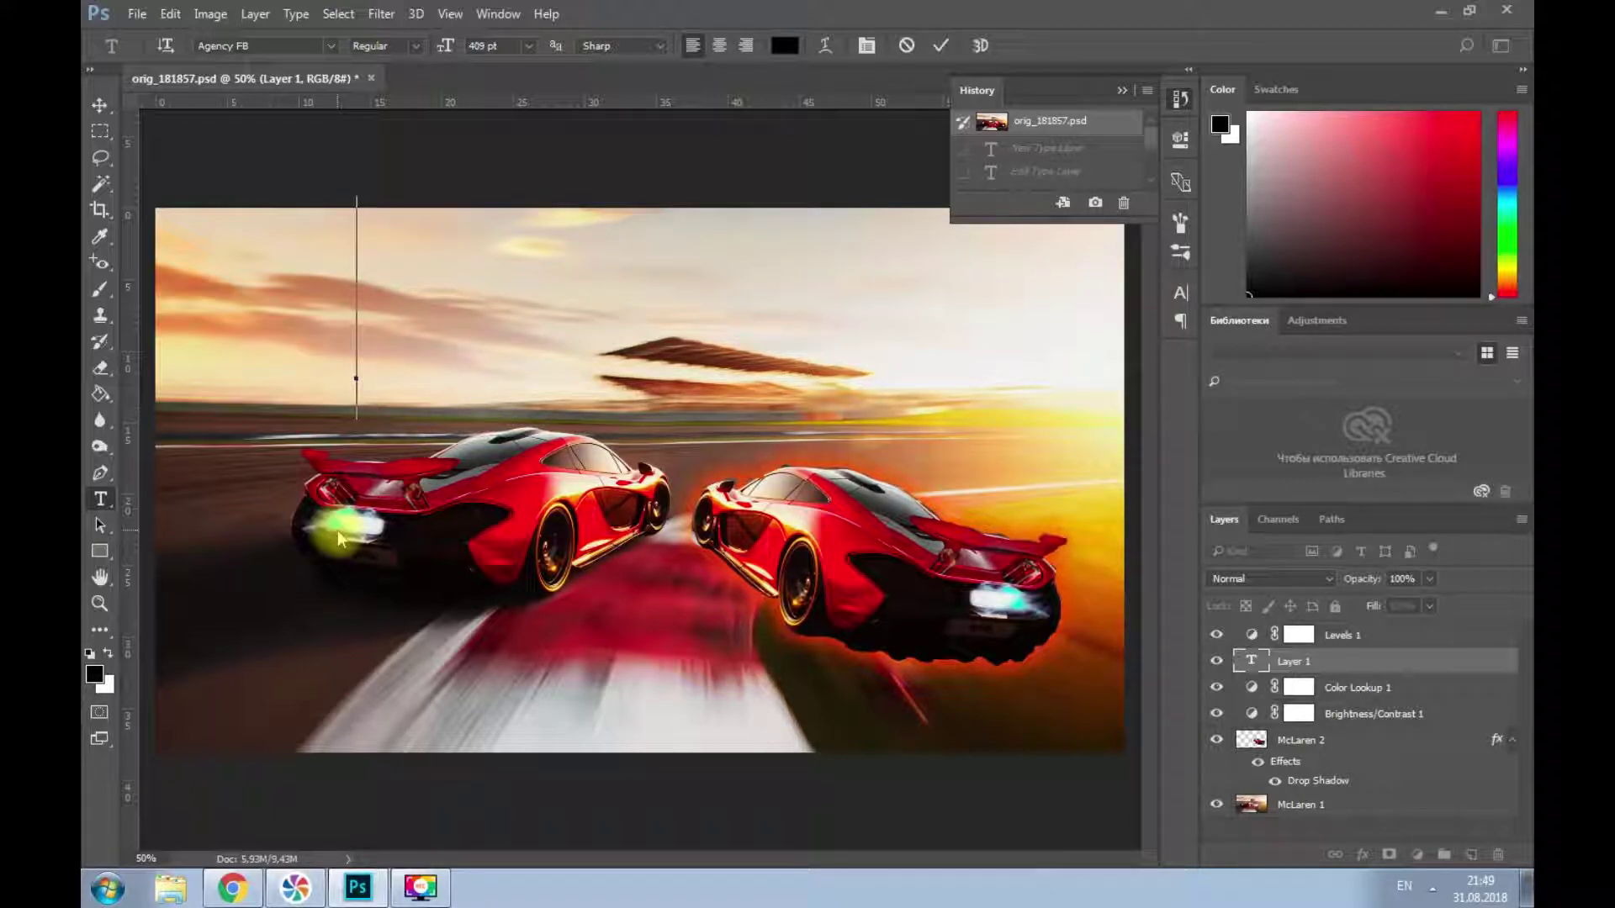
{"action": "type", "text": "Example"}
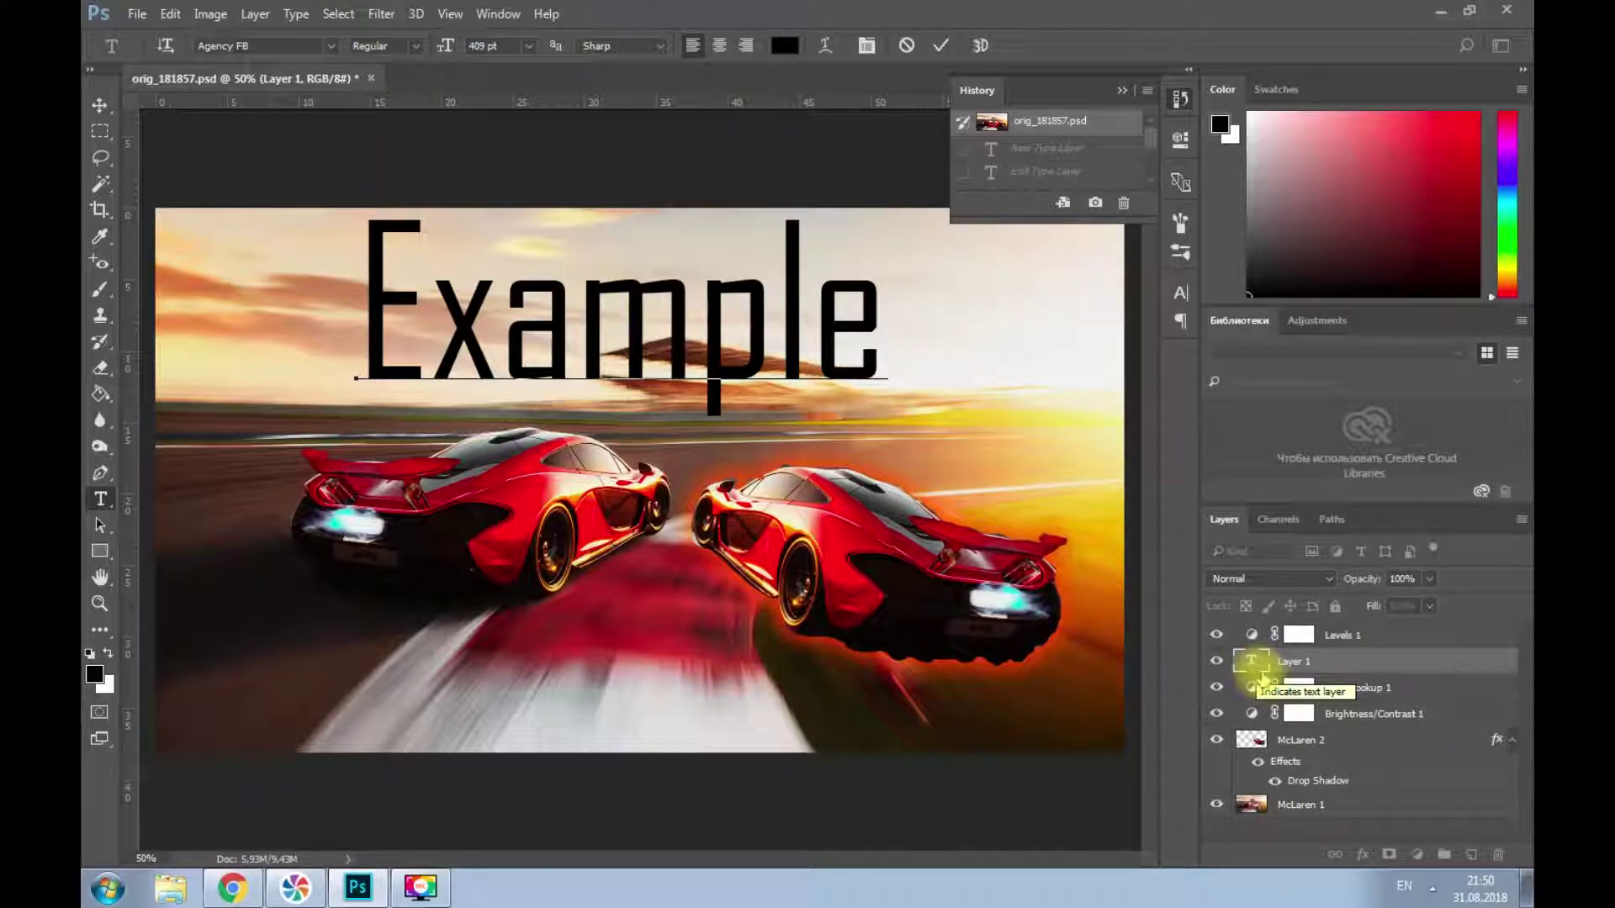
{"action": "left_click", "coordinate": [1251, 665]}
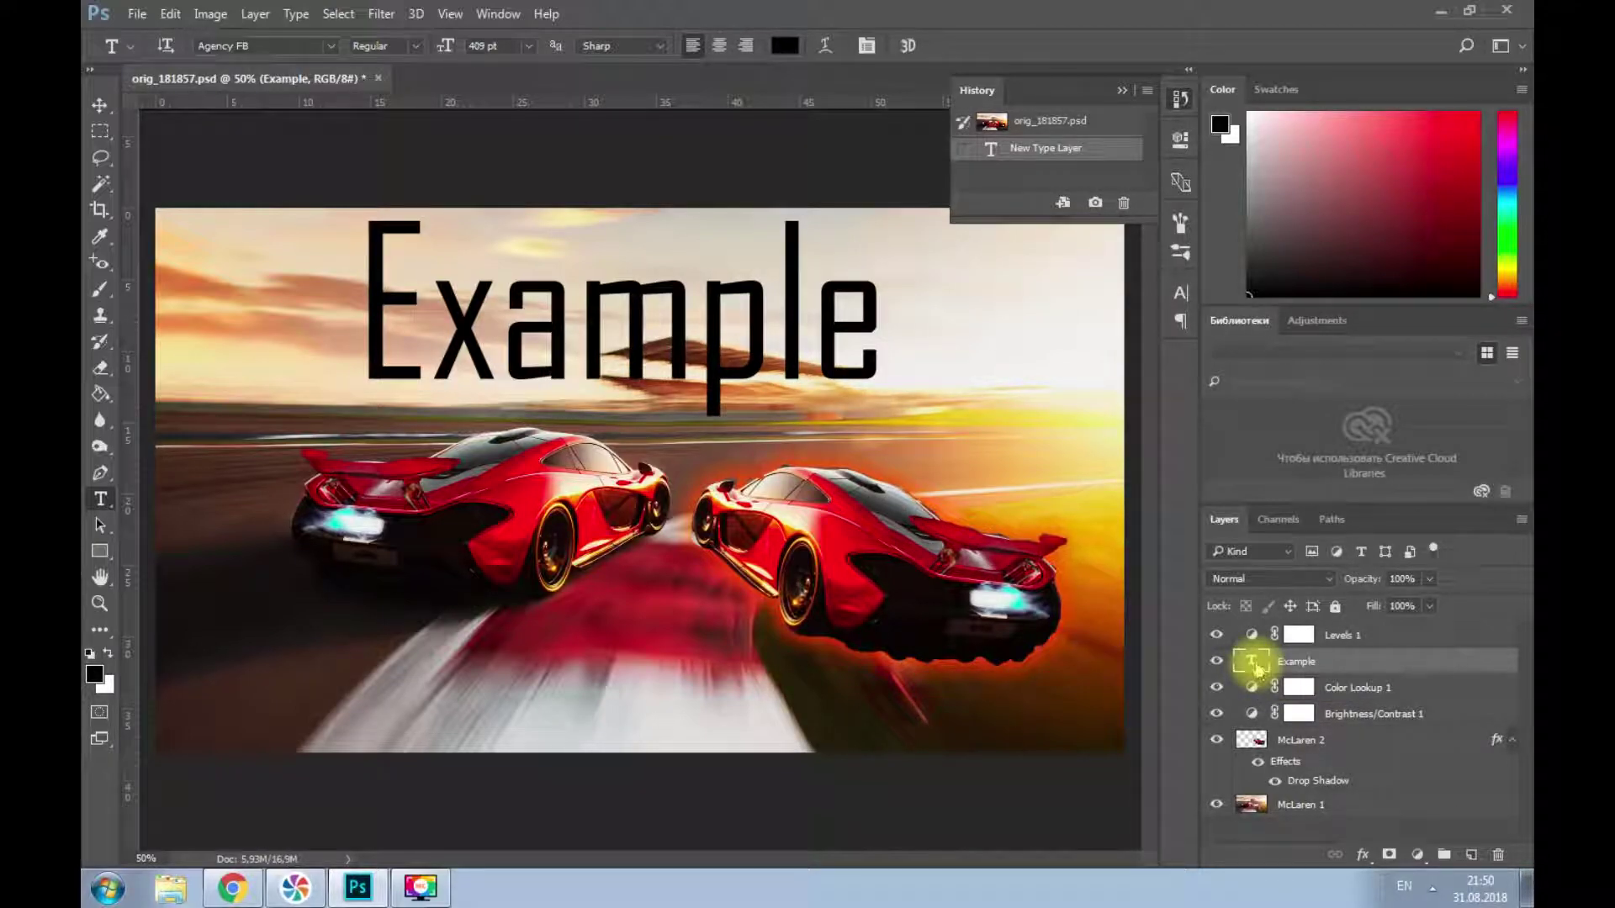
- Browse through different fonts on the whole "Example" text and apply Arial
{"action": "double_click", "coordinate": [1257, 666]}
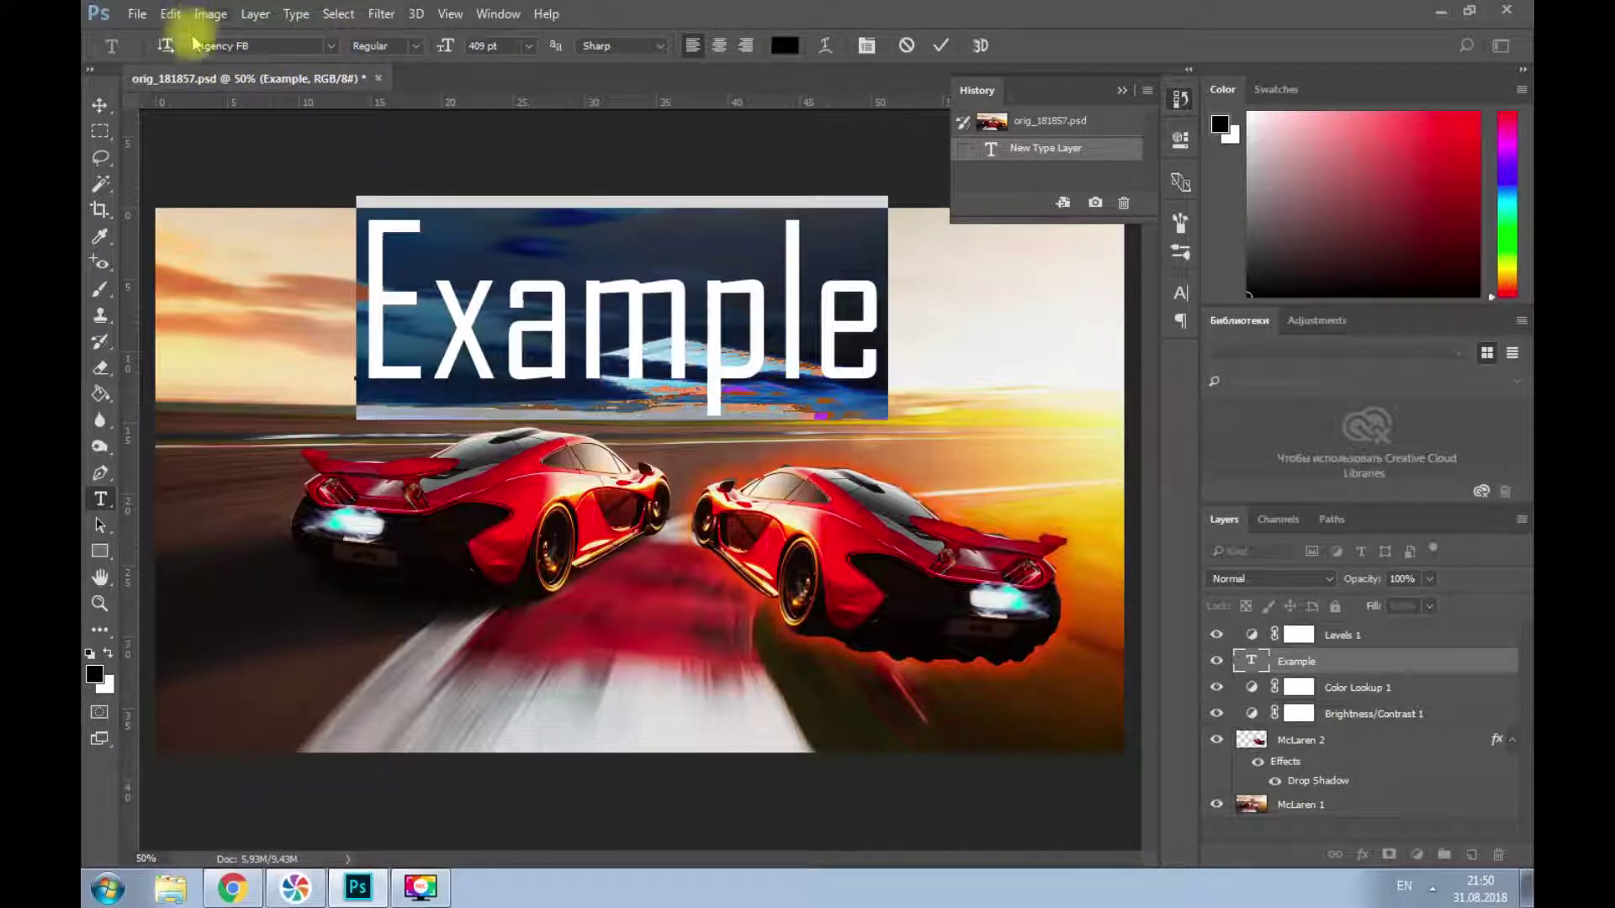
{"action": "left_click", "coordinate": [330, 47]}
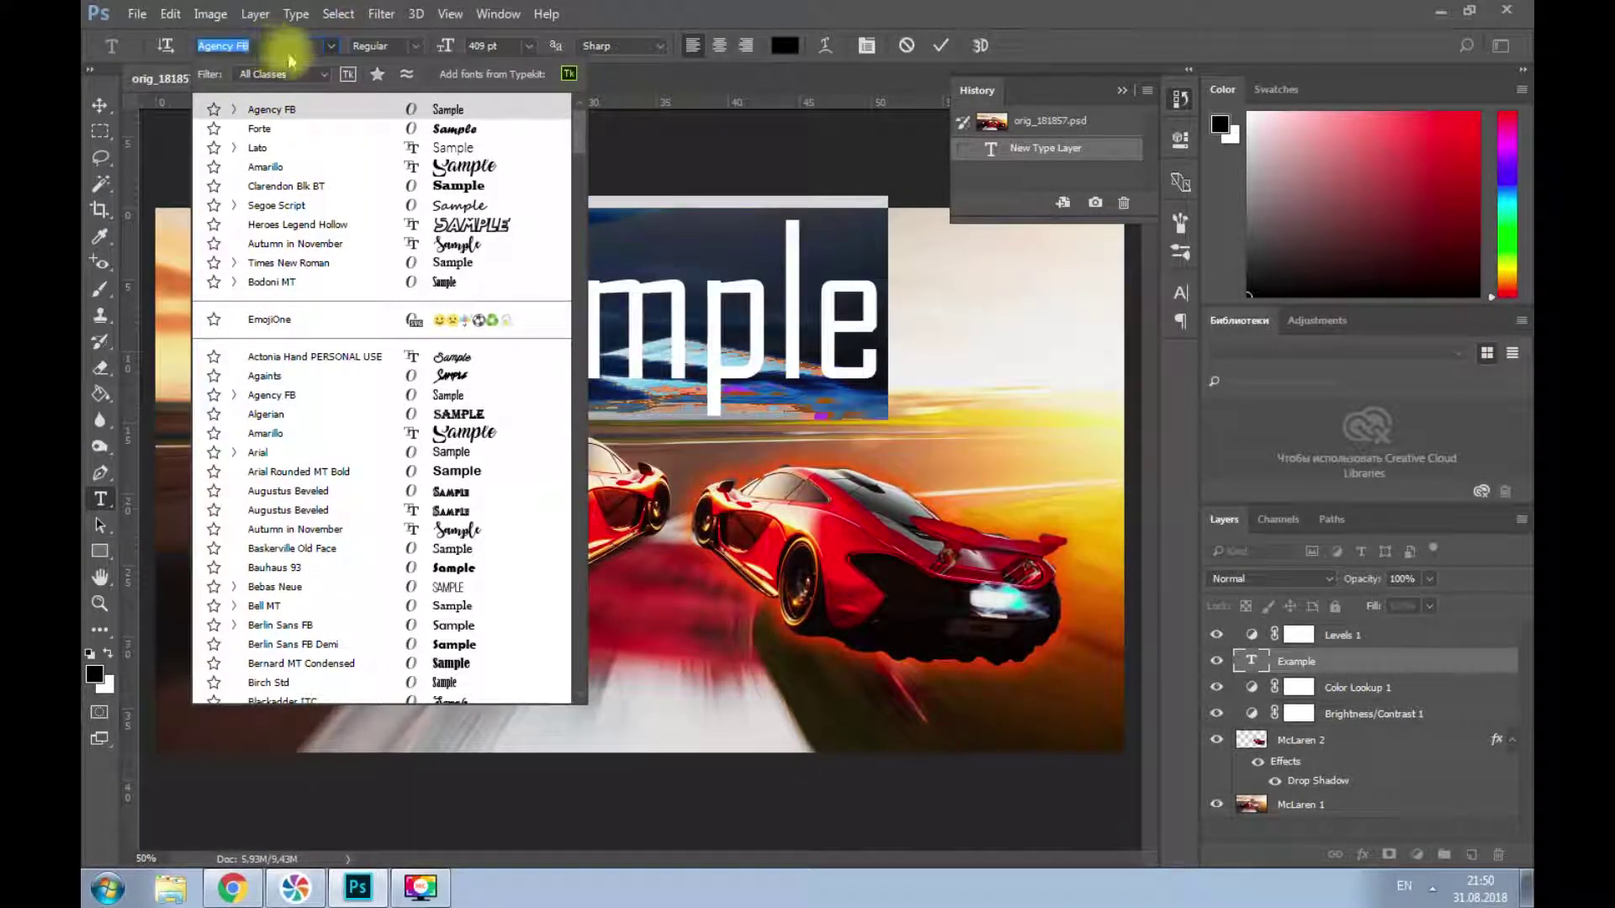
{"action": "left_click_drag", "start_coordinate": [579, 127], "coordinate": [578, 267]}
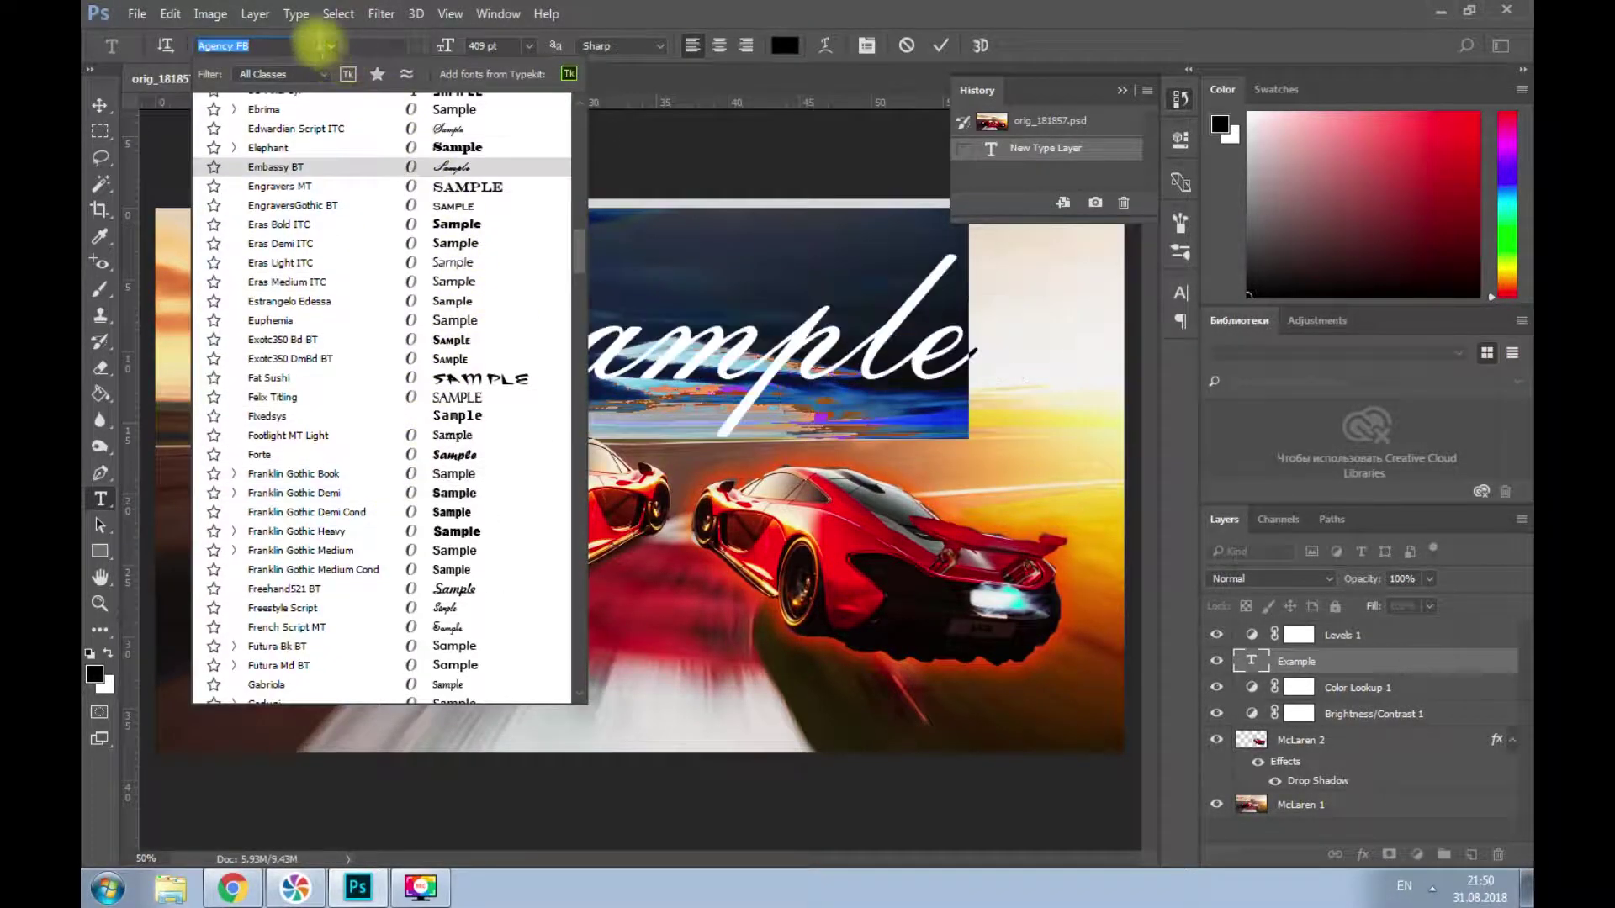
{"action": "left_click", "coordinate": [313, 42]}
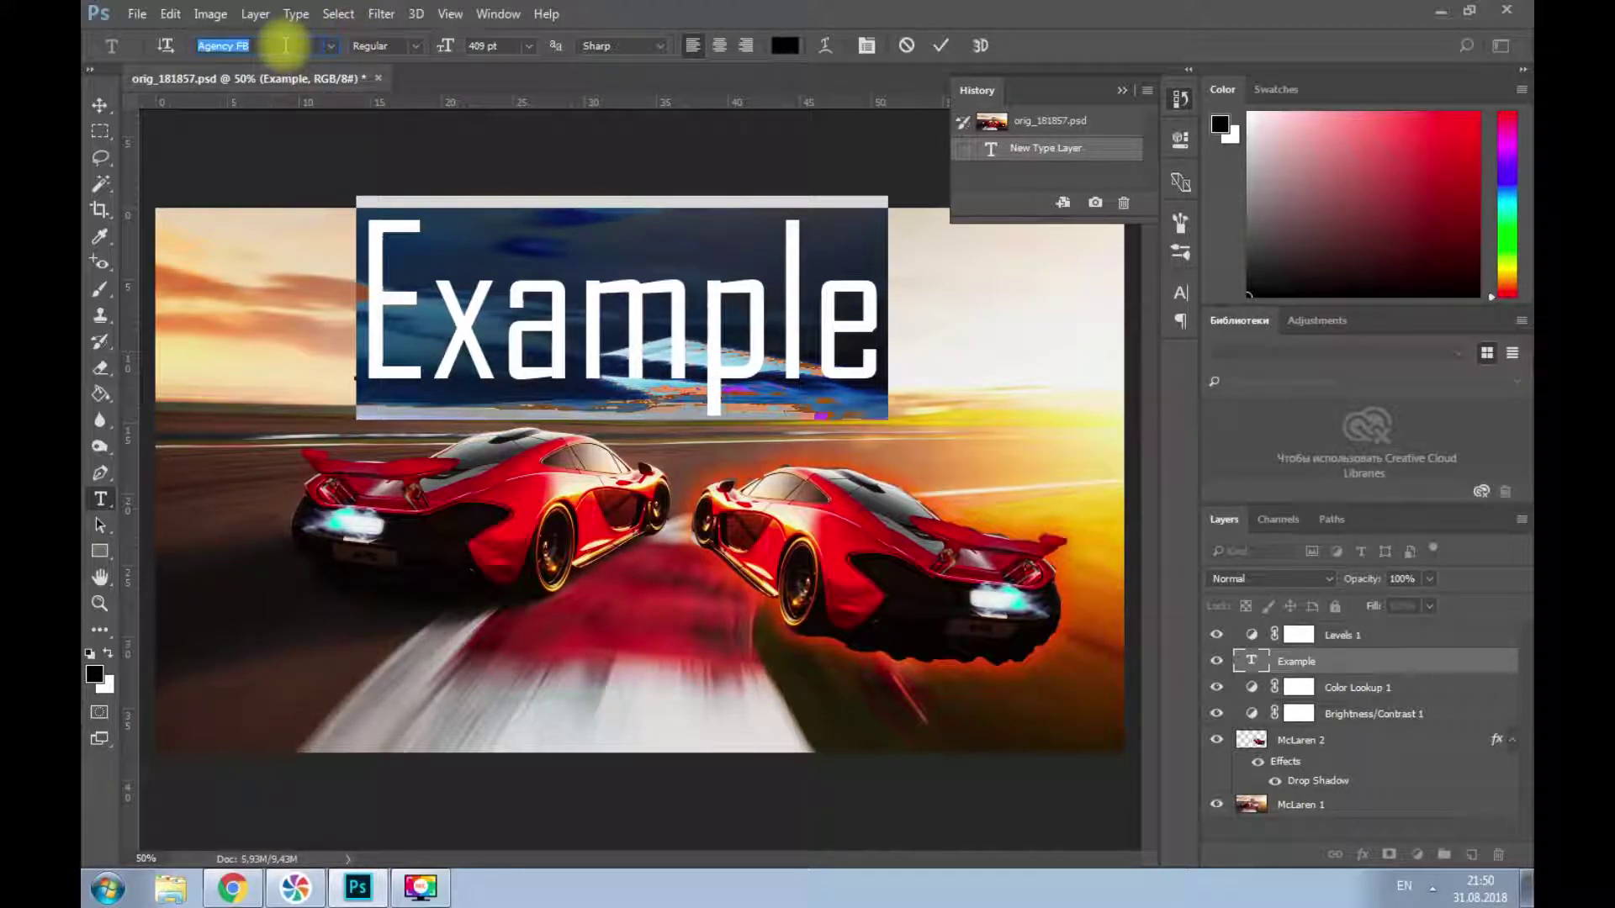
{"action": "key", "text": "Down"}
{"action": "key", "text": "Down"}
{"action": "key", "text": "Down"}
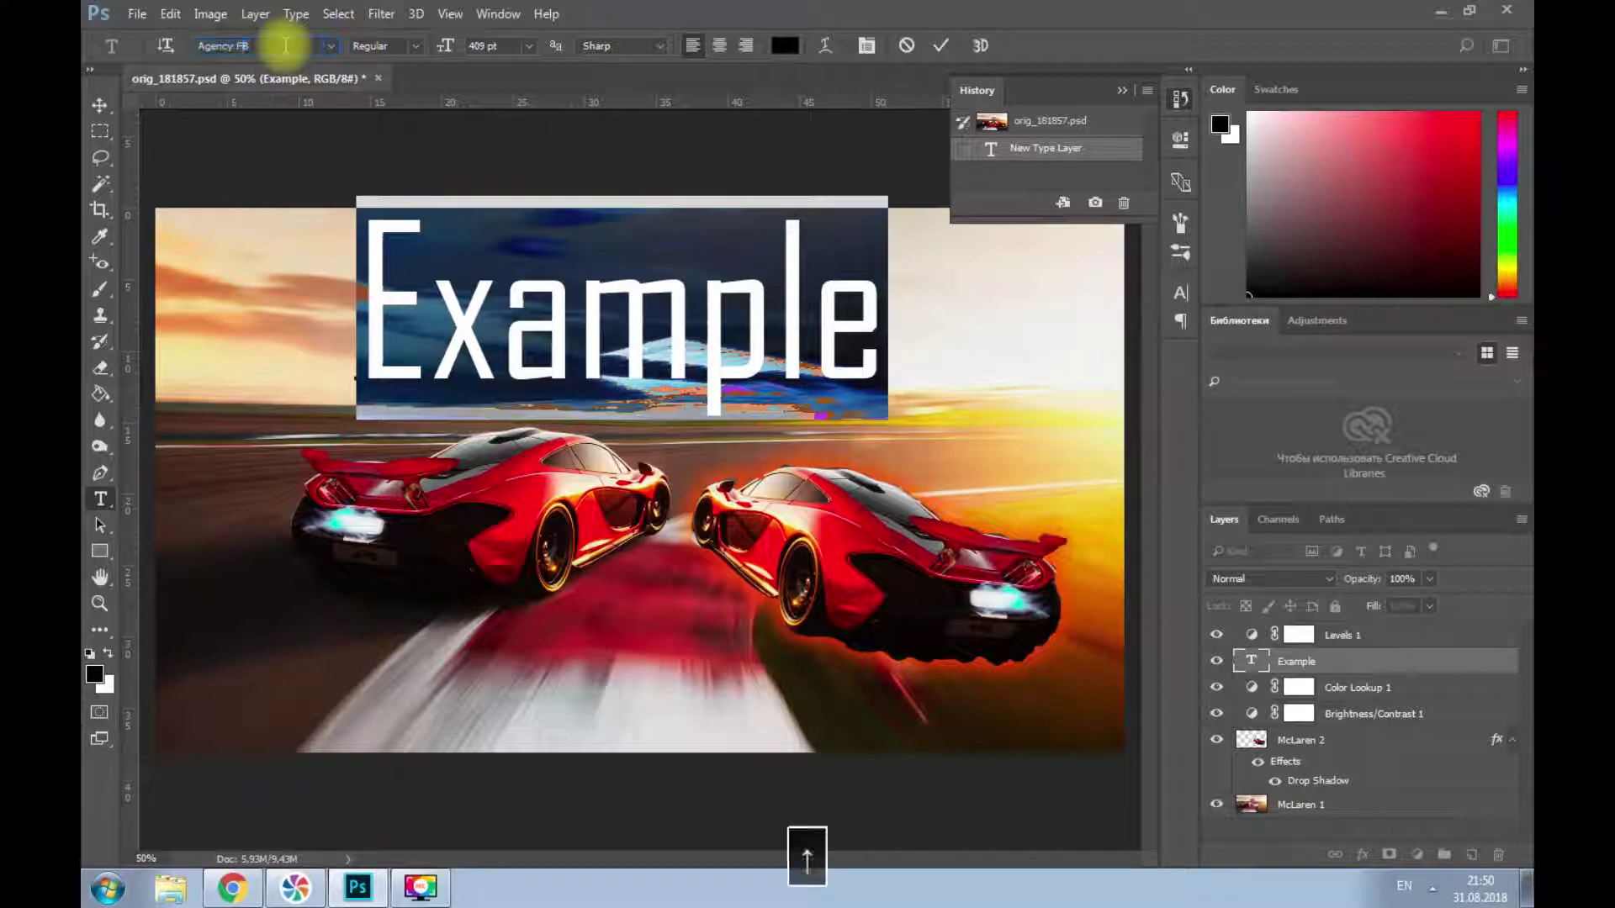
{"action": "key", "text": "Down"}
{"action": "key", "text": "Down"}
{"action": "key", "text": "Down"}
{"action": "key", "text": "Down"}
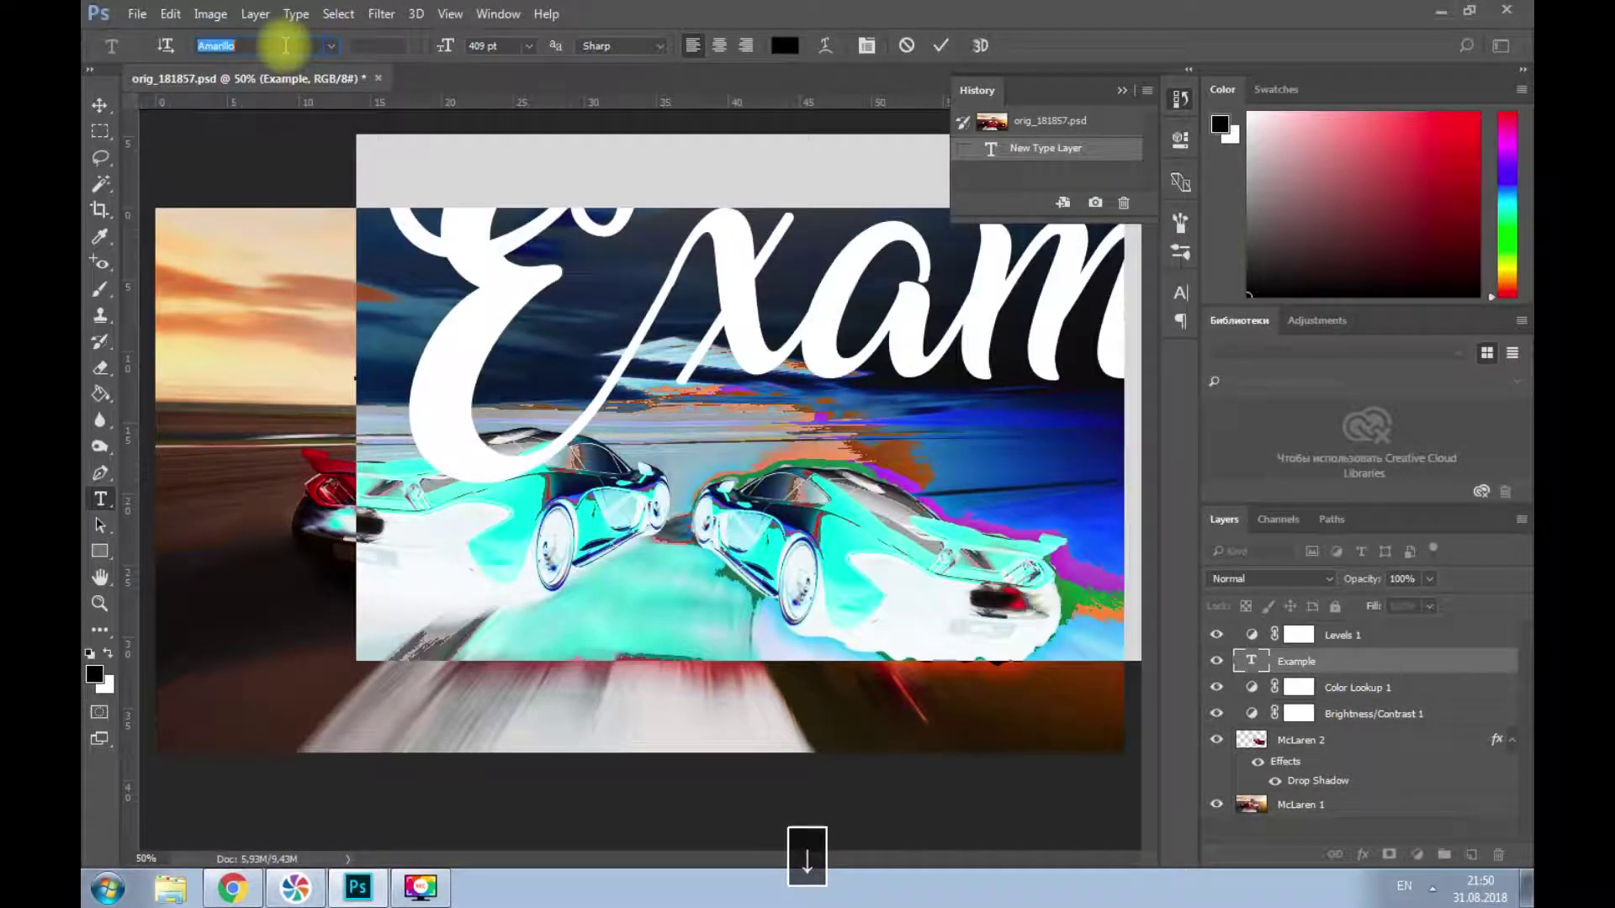
{"action": "key", "text": "Down"}
{"action": "key", "text": "Down"}
{"action": "key", "text": "Down"}
{"action": "key", "text": "Down"}
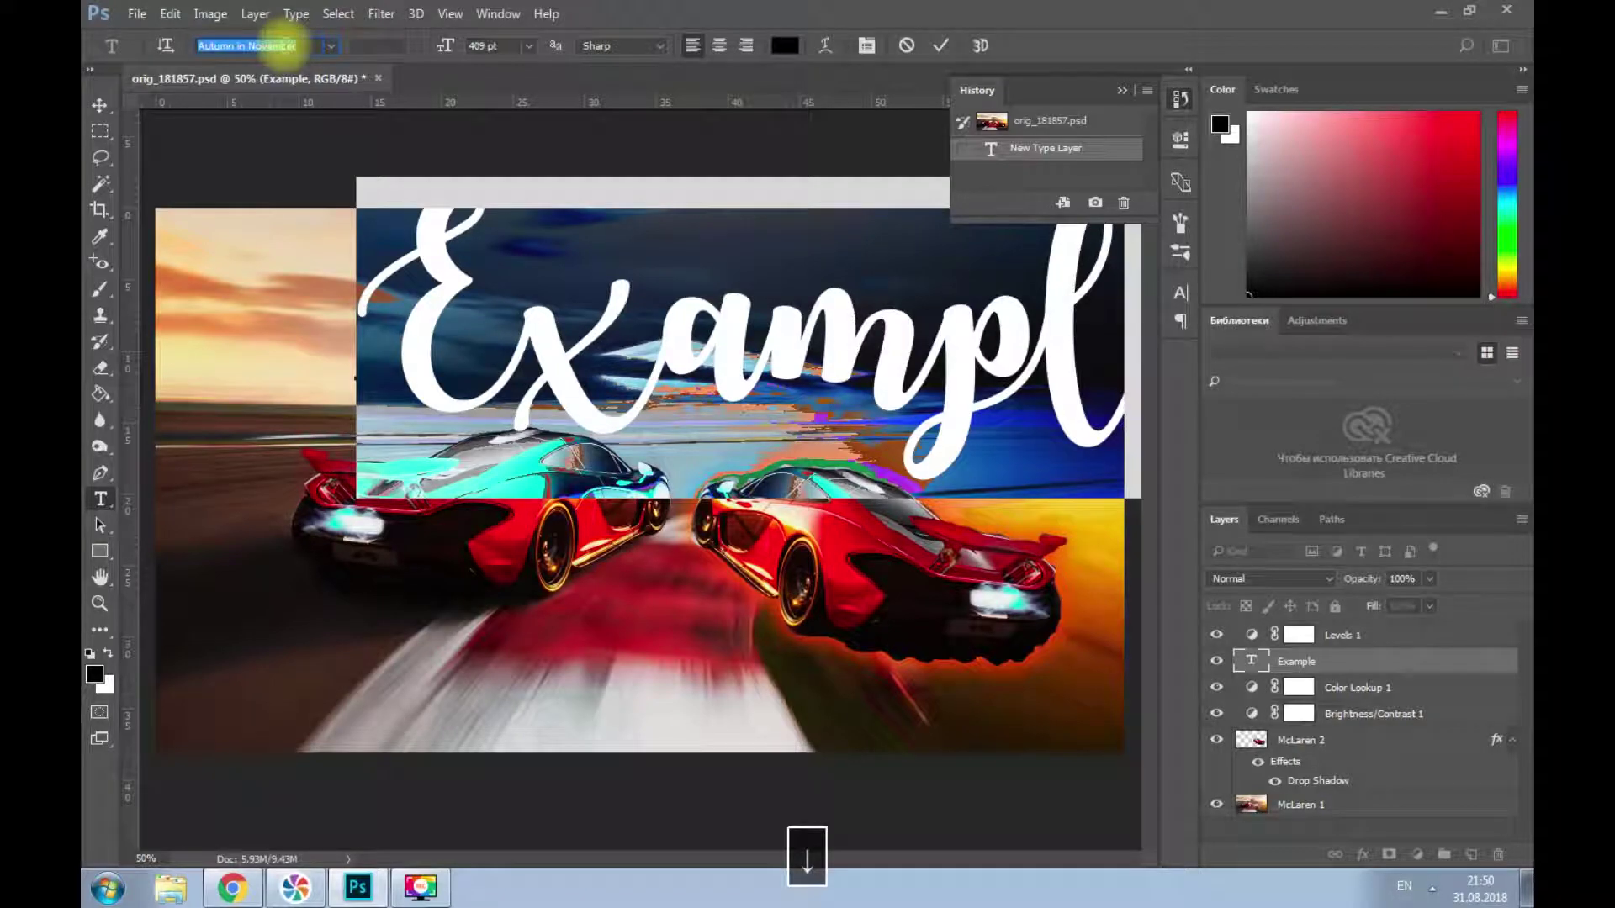
{"action": "key", "text": "Down"}
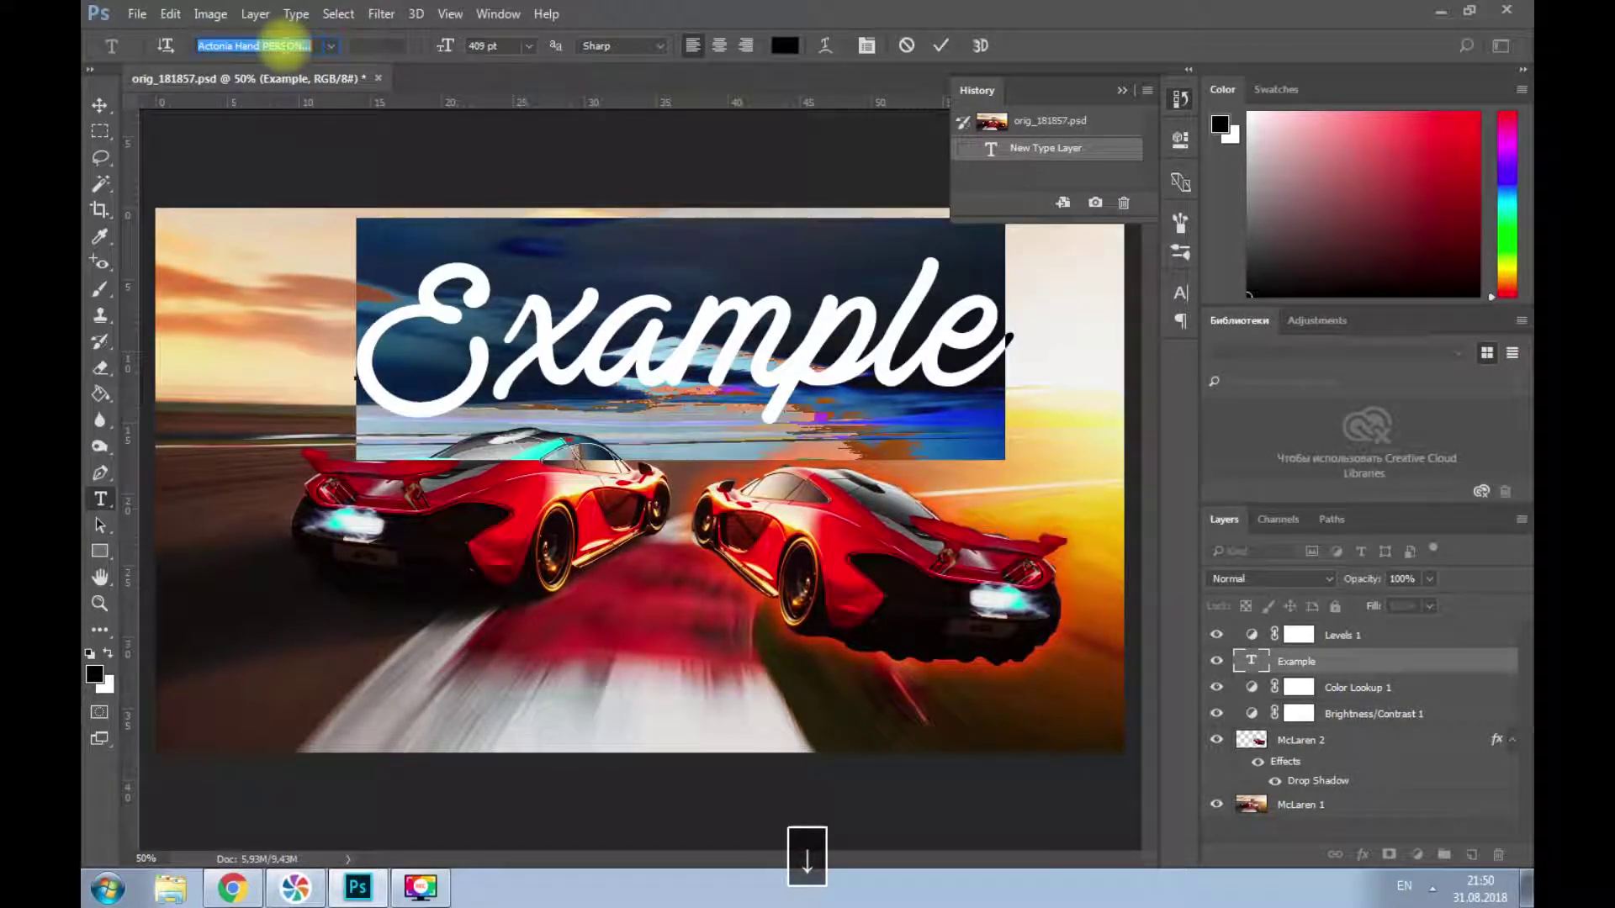
{"action": "key", "text": "Down"}
{"action": "key", "text": "Down"}
{"action": "key", "text": "Down"}
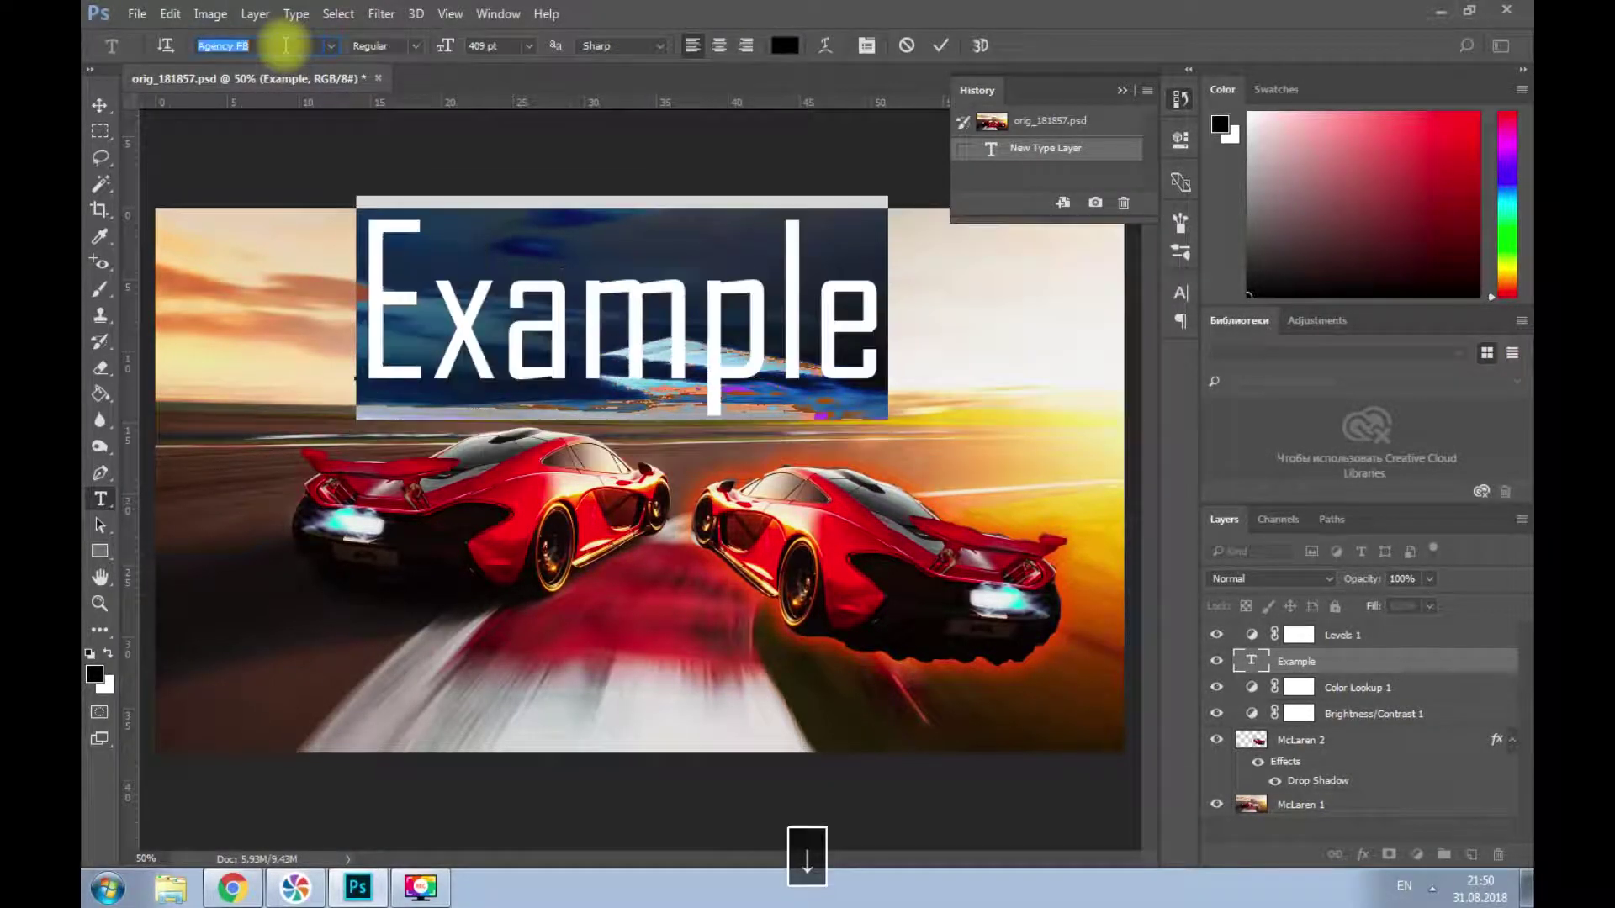
{"action": "key", "text": "Down"}
{"action": "key", "text": "Down"}
{"action": "key", "text": "Down"}
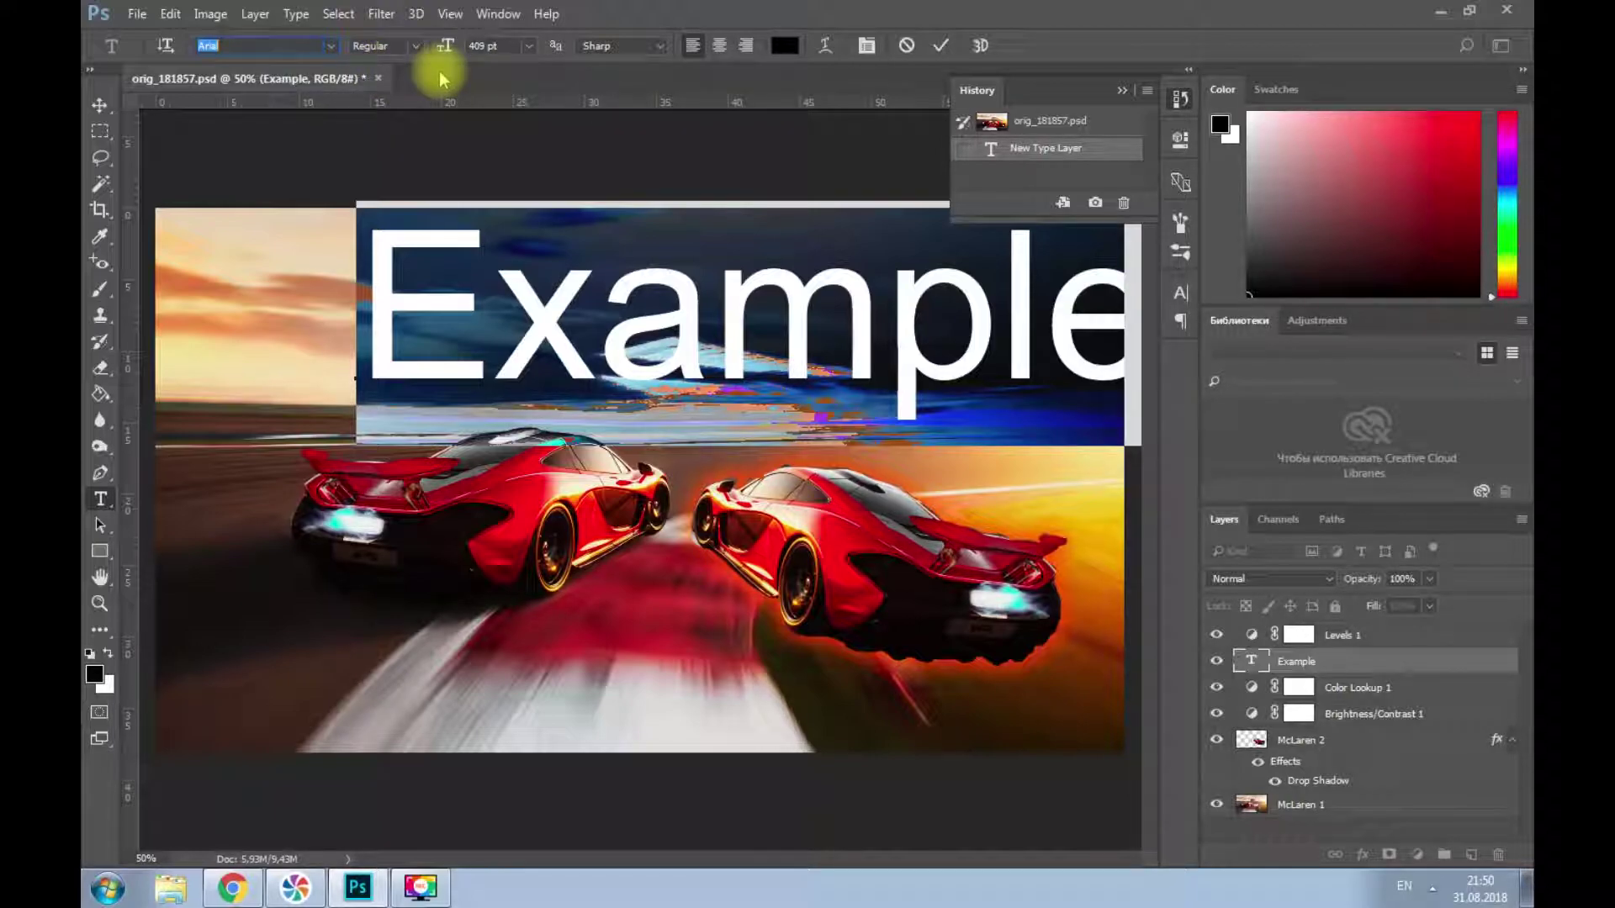
{"action": "left_click", "coordinate": [244, 151]}
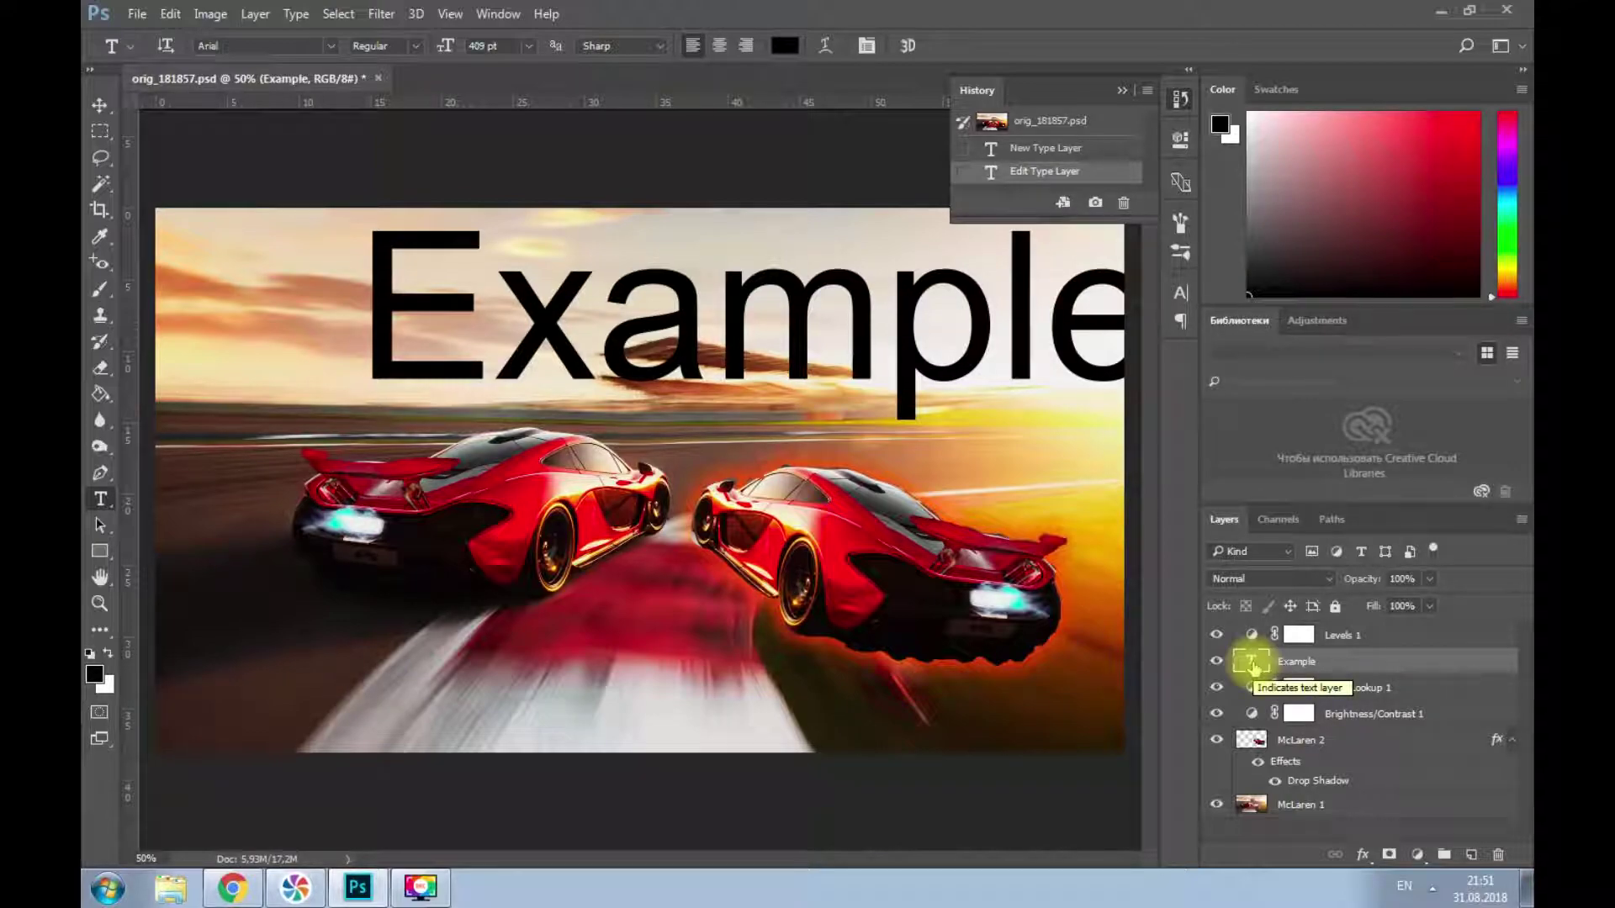
- Reduce the font size of the "Example" text to 331 pt
{"action": "double_click", "coordinate": [1251, 662]}
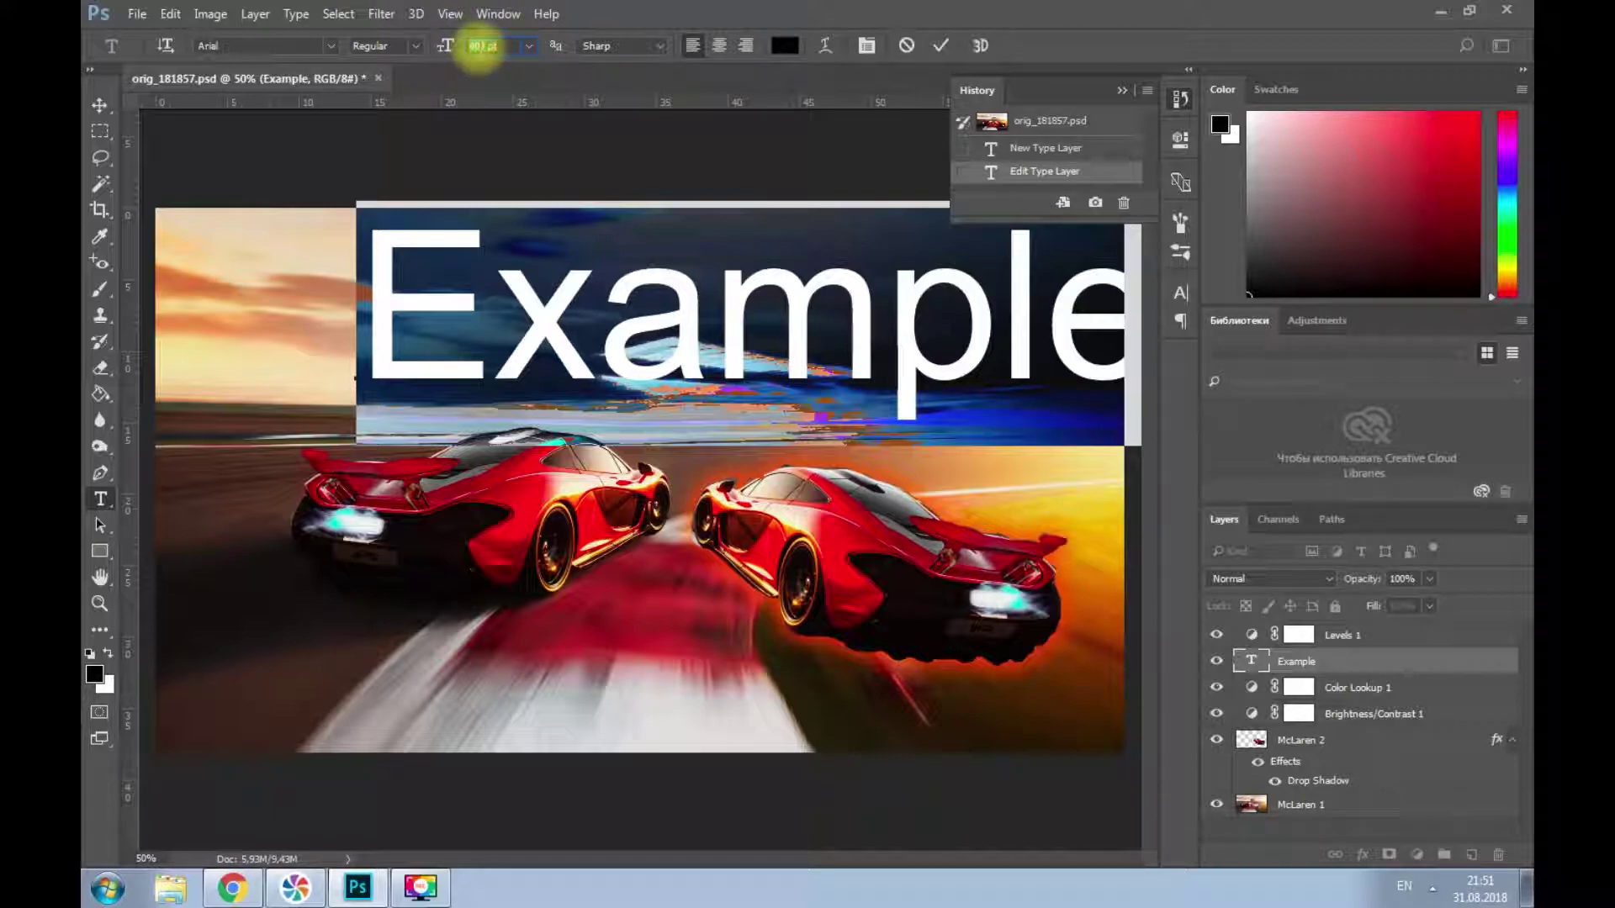
{"action": "left_click_drag", "start_coordinate": [486, 47], "coordinate": [461, 50]}
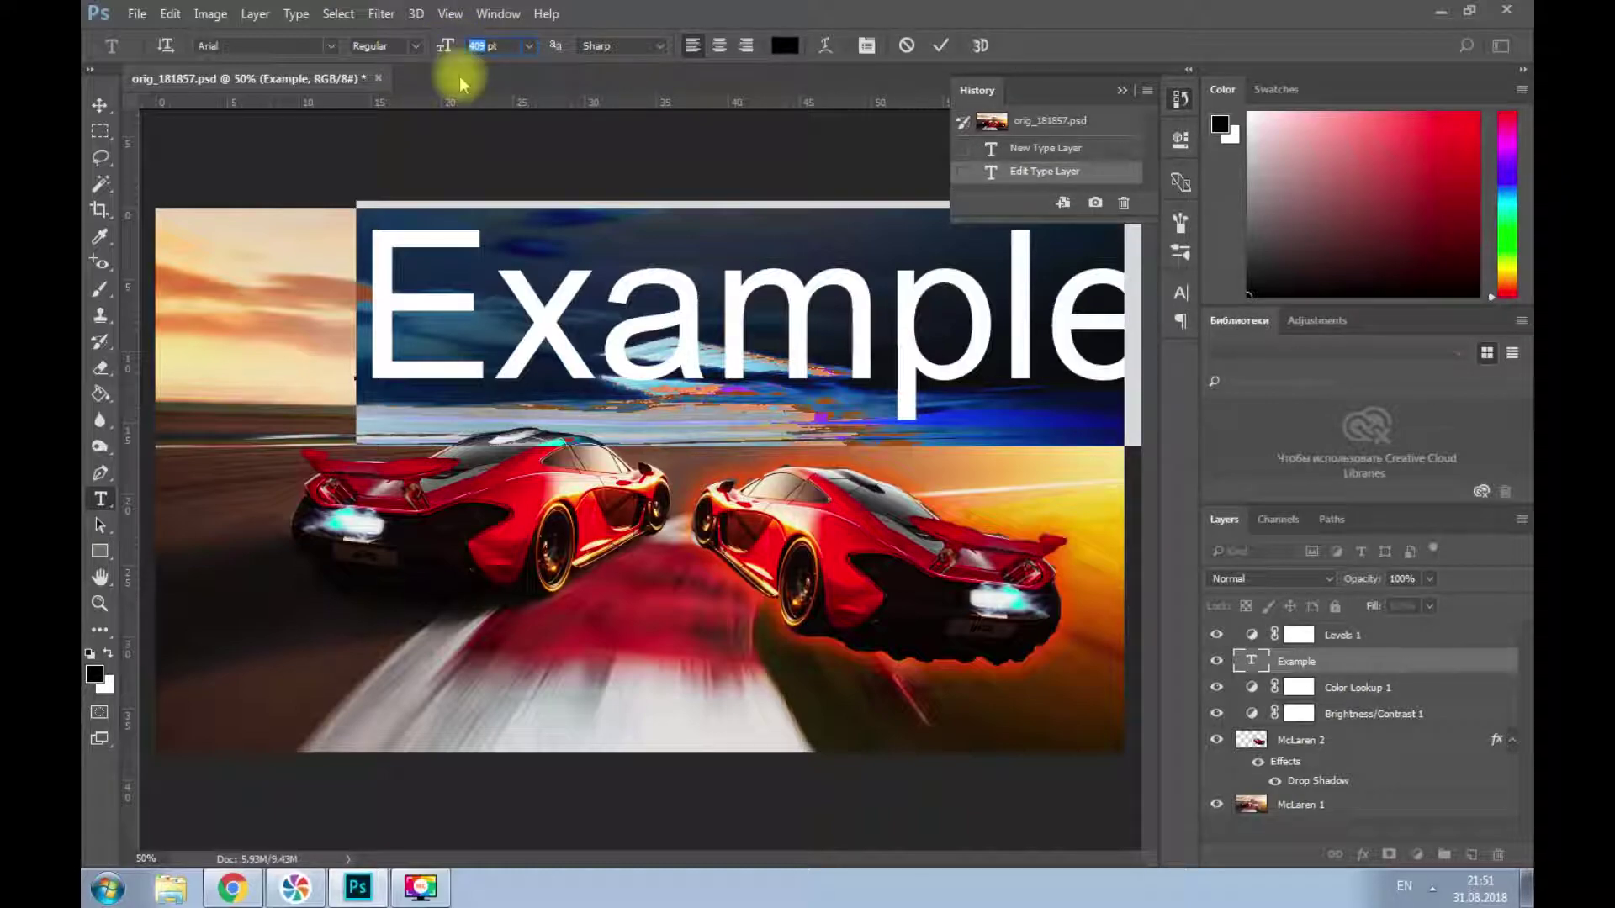
{"action": "left_click", "coordinate": [503, 46]}
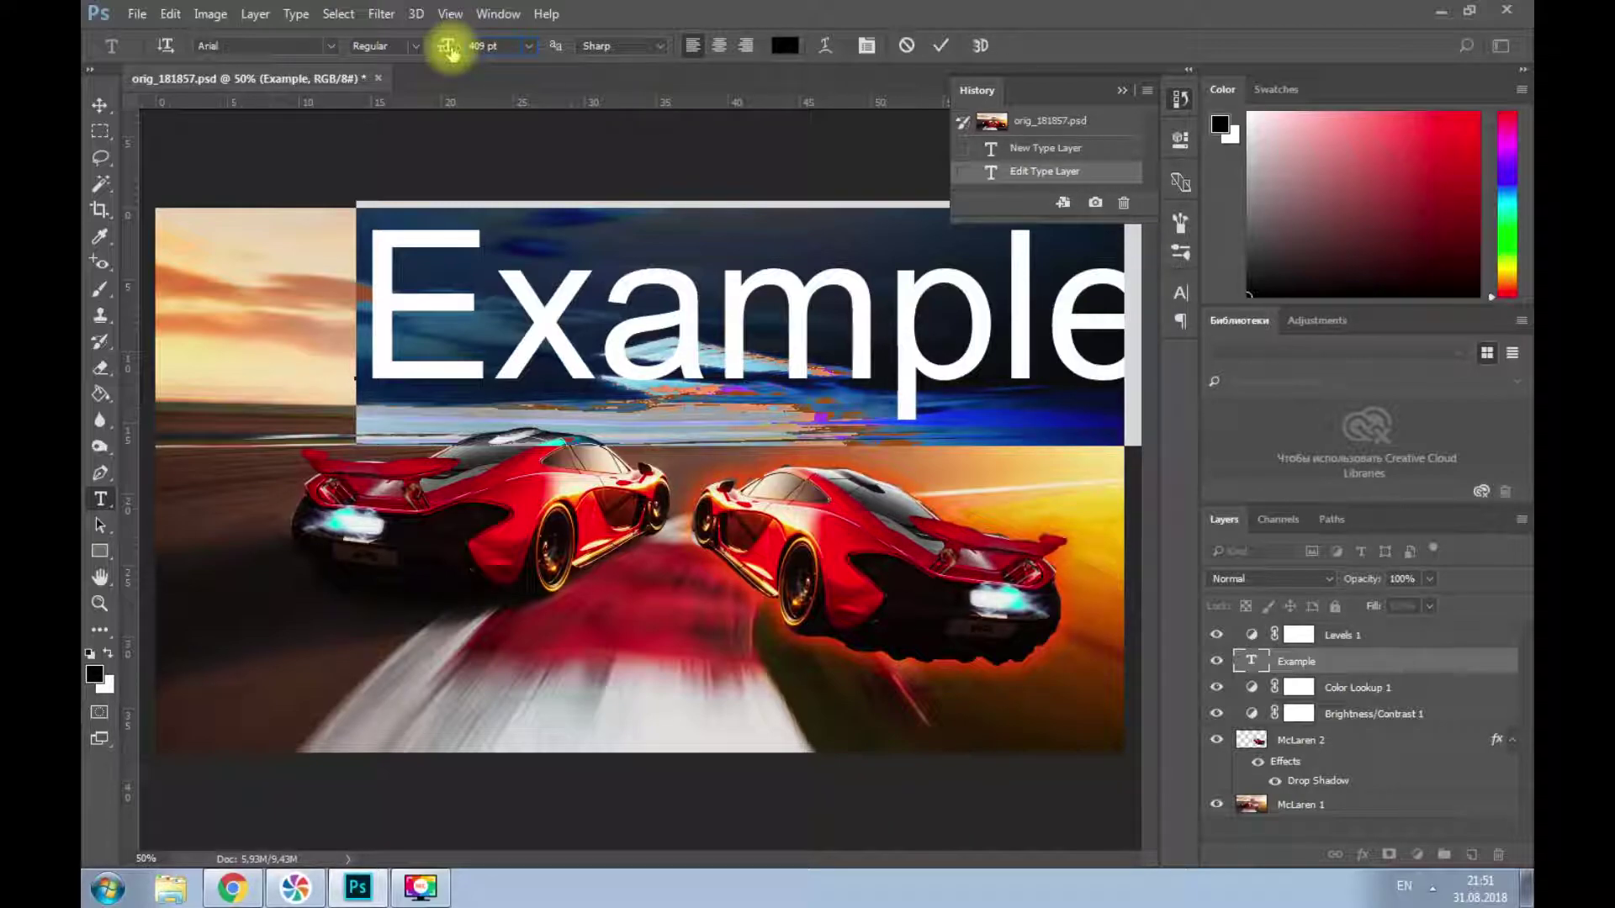
{"action": "left_click_drag", "start_coordinate": [449, 49], "coordinate": [379, 44]}
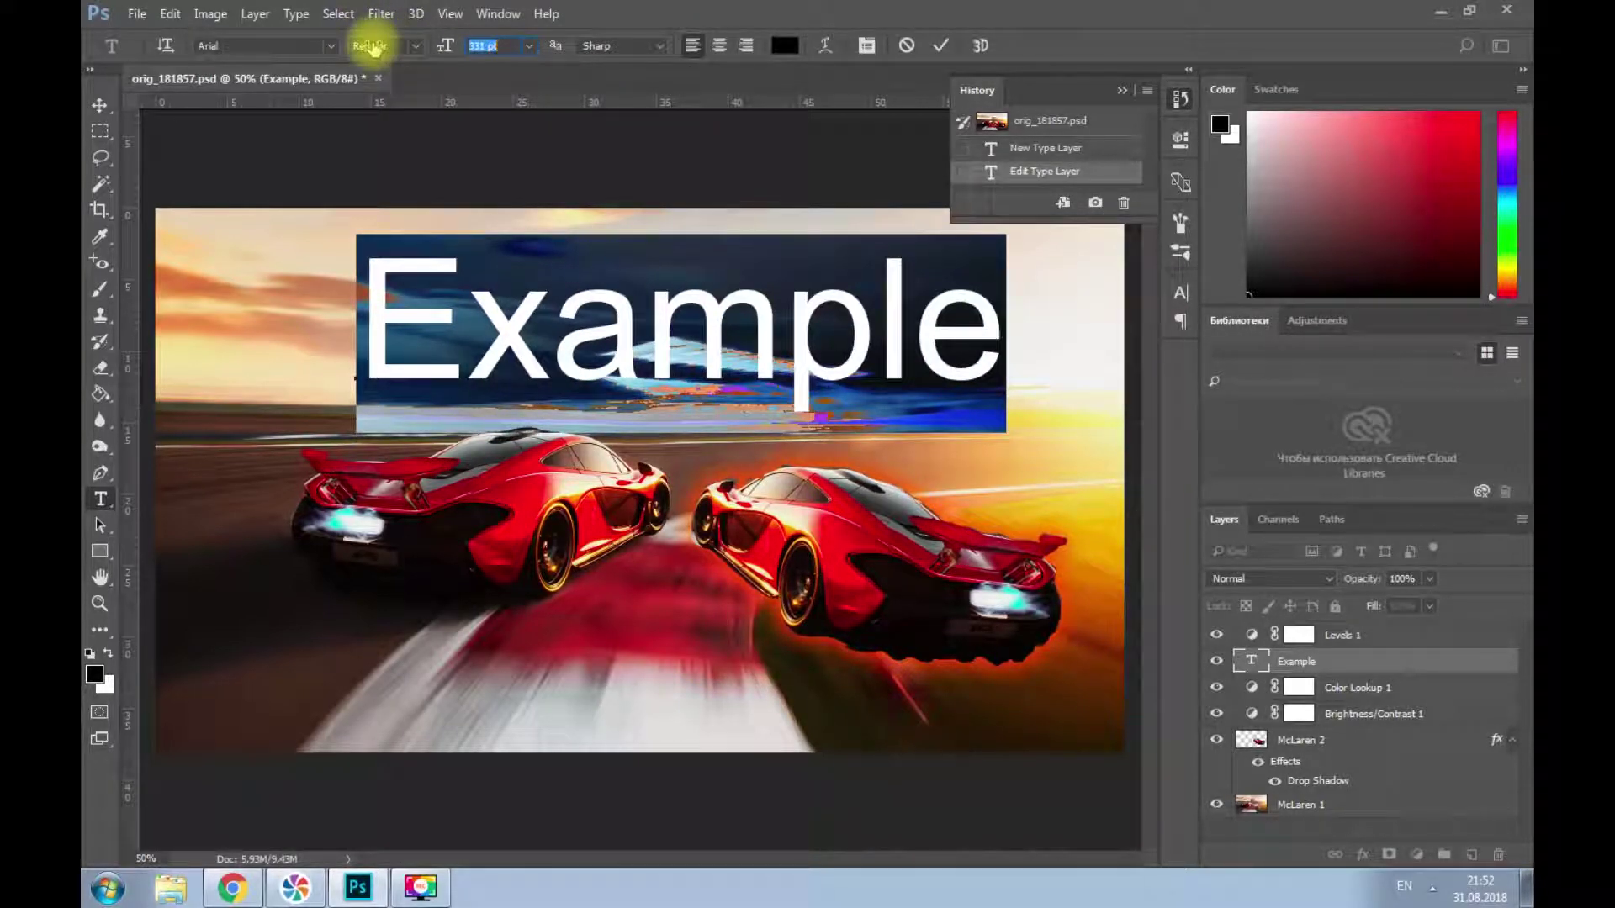
{"action": "left_click", "coordinate": [458, 176]}
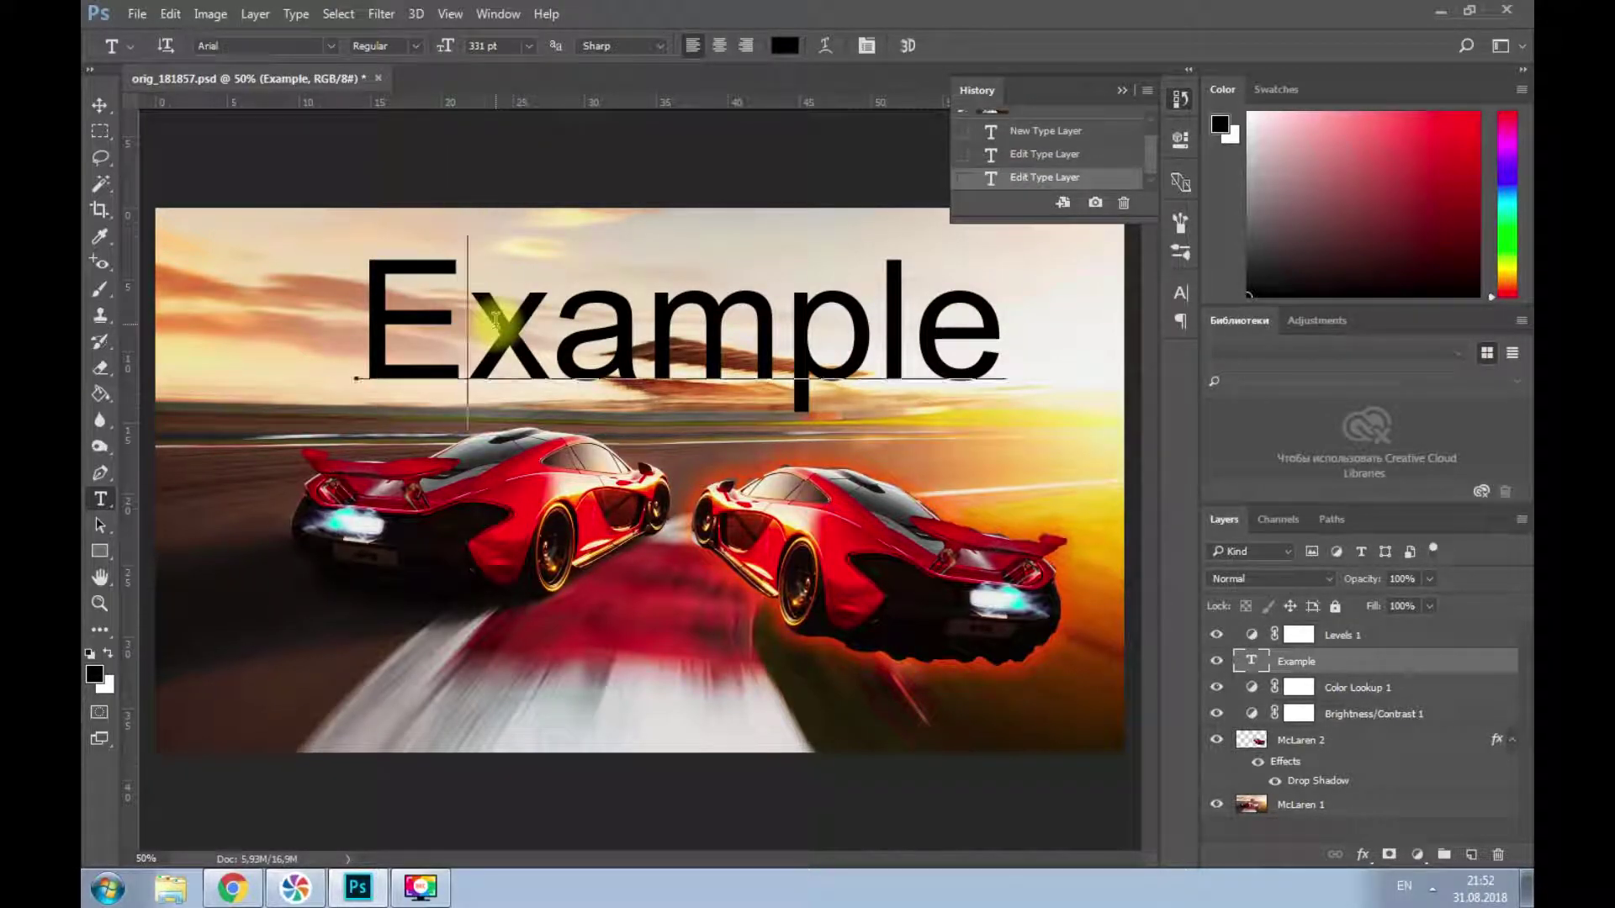
- Try the Bold Italic, Italic, Regular and Narrow Bold styles on the "Example" text and settle on Bold
{"action": "double_click", "coordinate": [496, 315]}
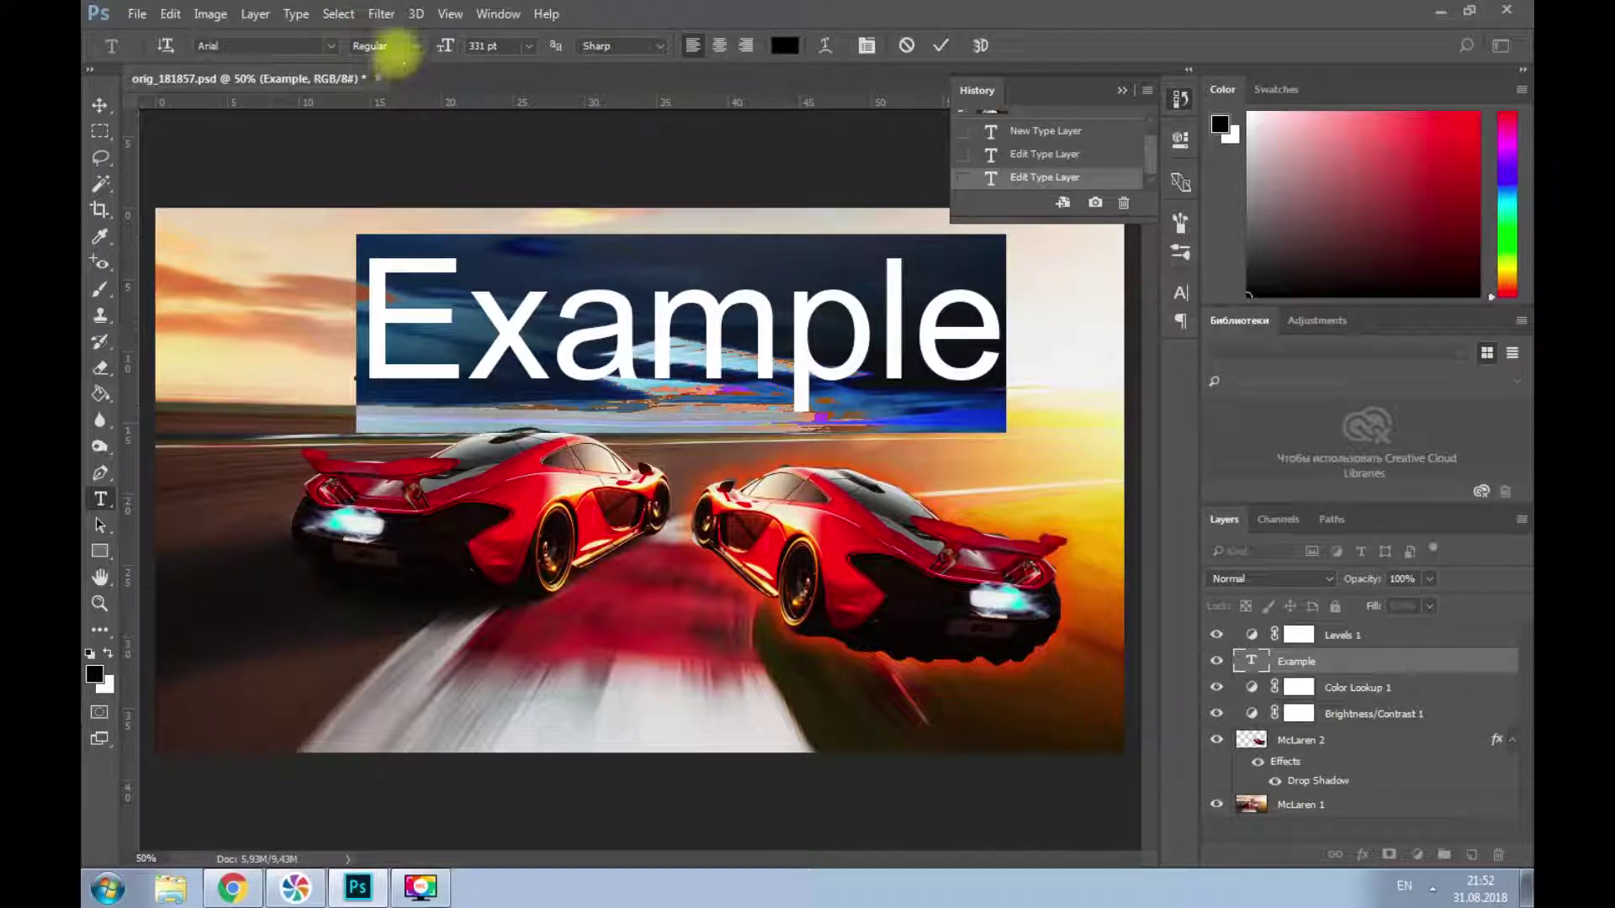
{"action": "left_click", "coordinate": [418, 50]}
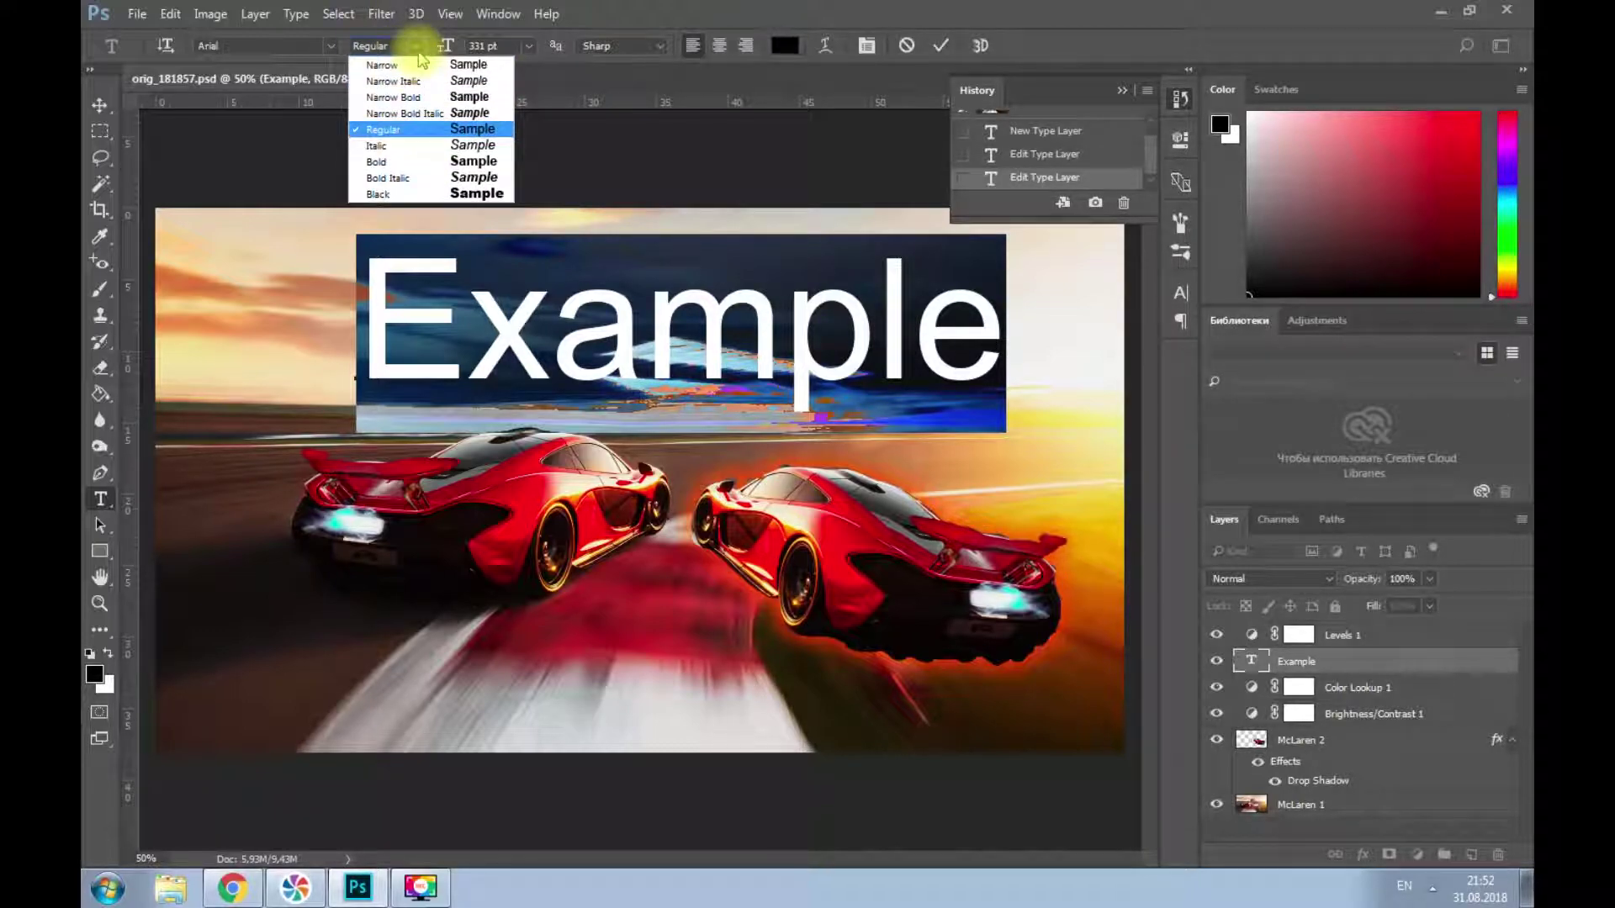
{"action": "left_click", "coordinate": [420, 161]}
{"action": "left_click", "coordinate": [396, 45]}
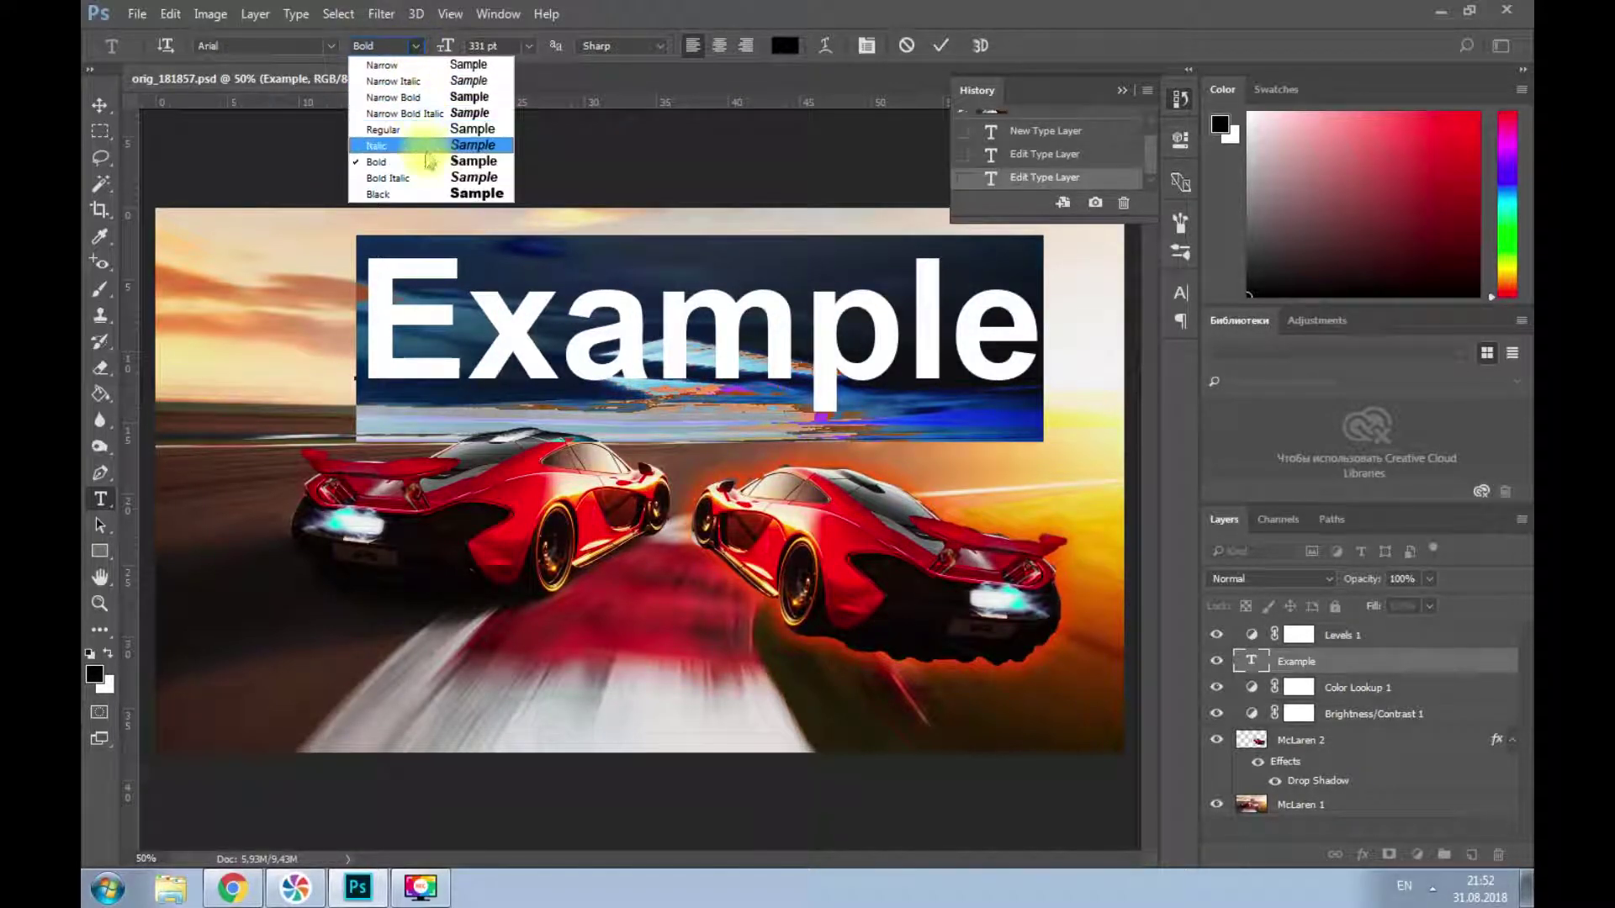
{"action": "left_click", "coordinate": [419, 177]}
{"action": "left_click", "coordinate": [416, 45]}
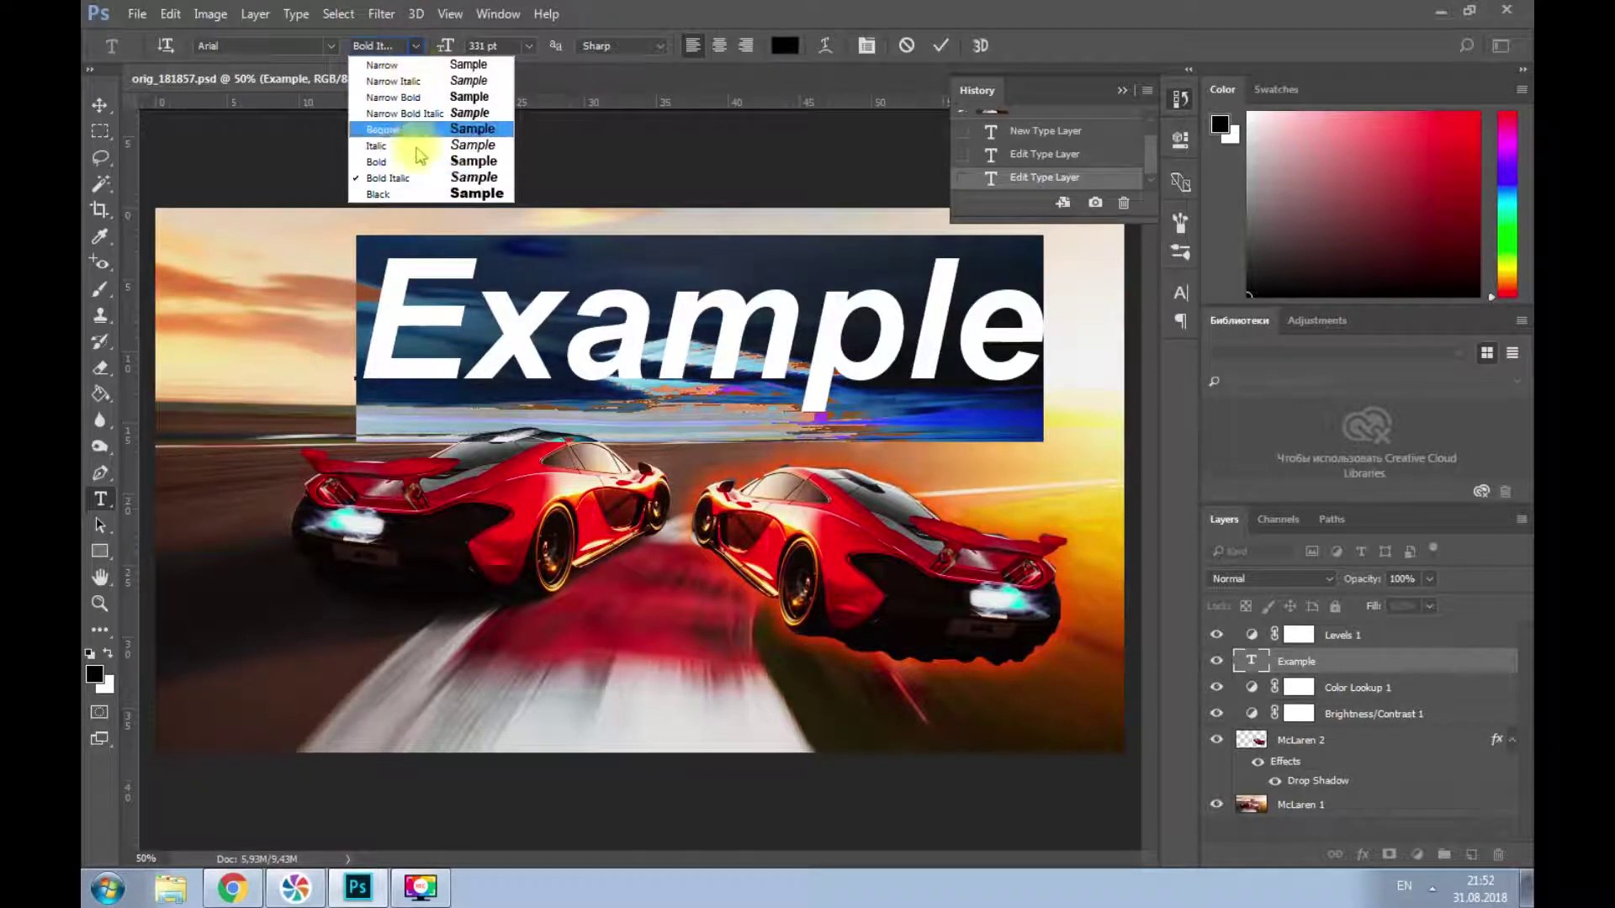
{"action": "left_click", "coordinate": [413, 146]}
{"action": "left_click", "coordinate": [414, 48]}
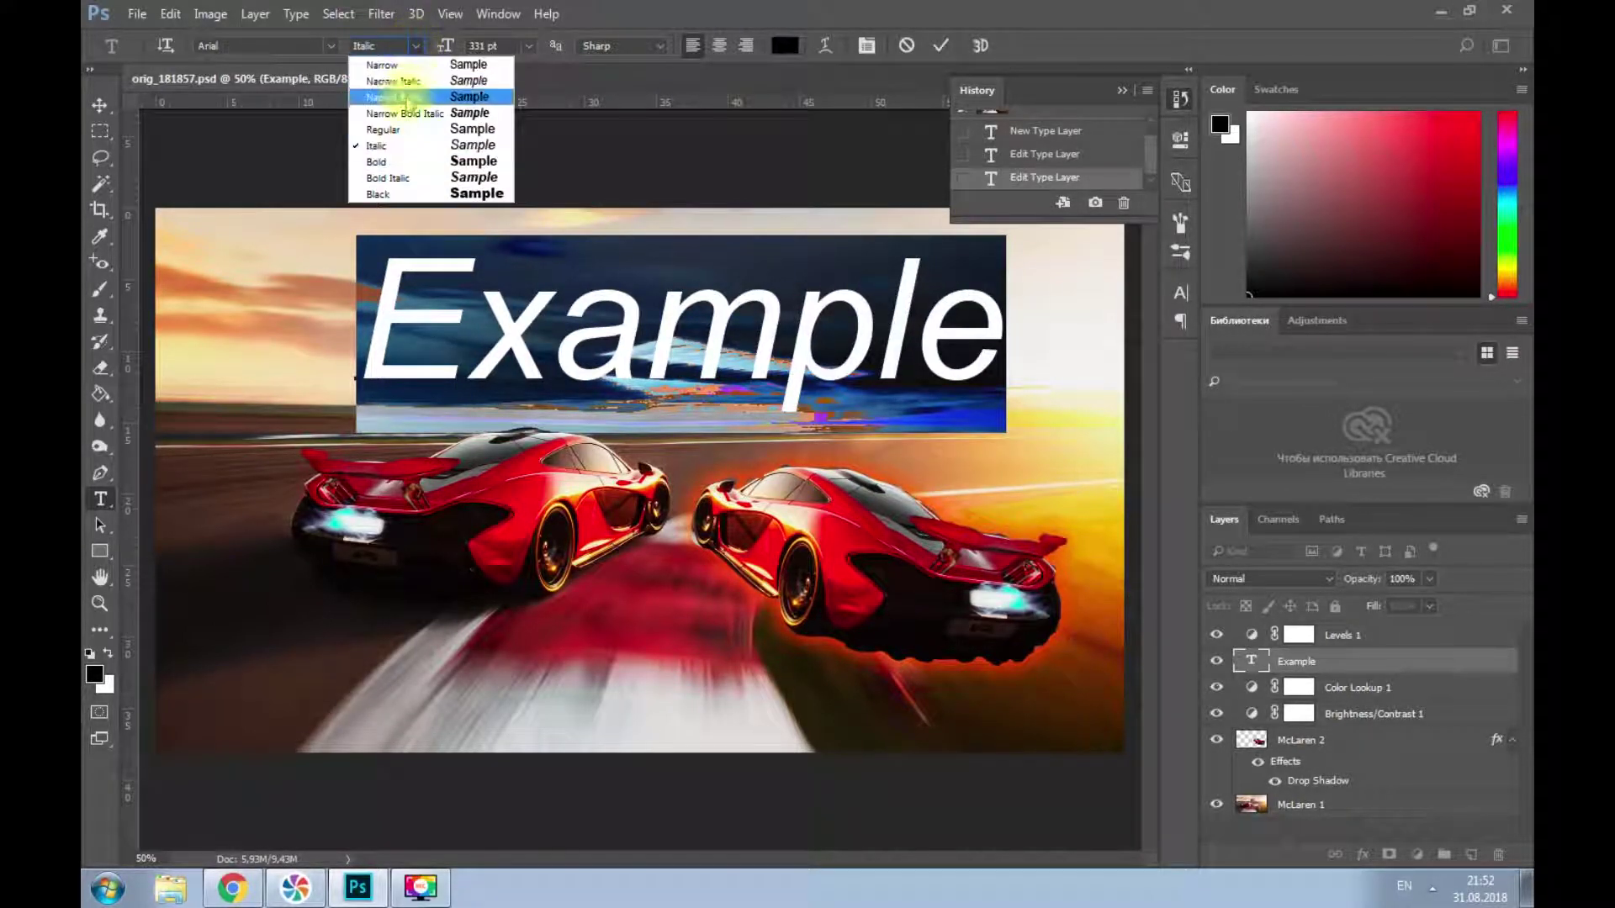
{"action": "left_click", "coordinate": [397, 135]}
{"action": "left_click", "coordinate": [417, 49]}
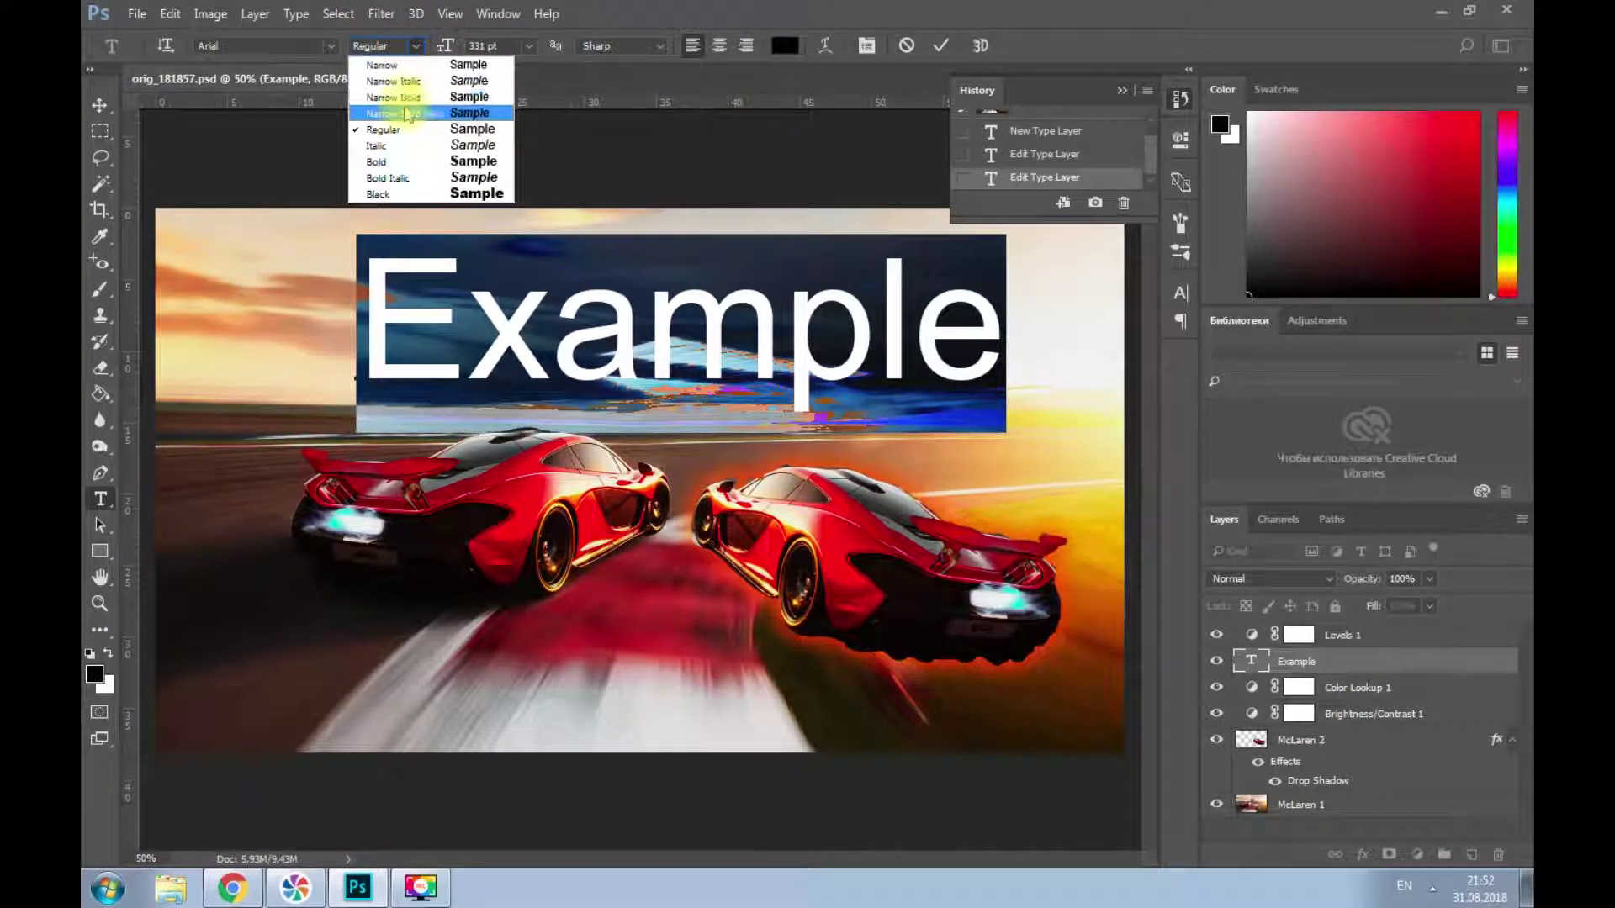
{"action": "left_click", "coordinate": [406, 98]}
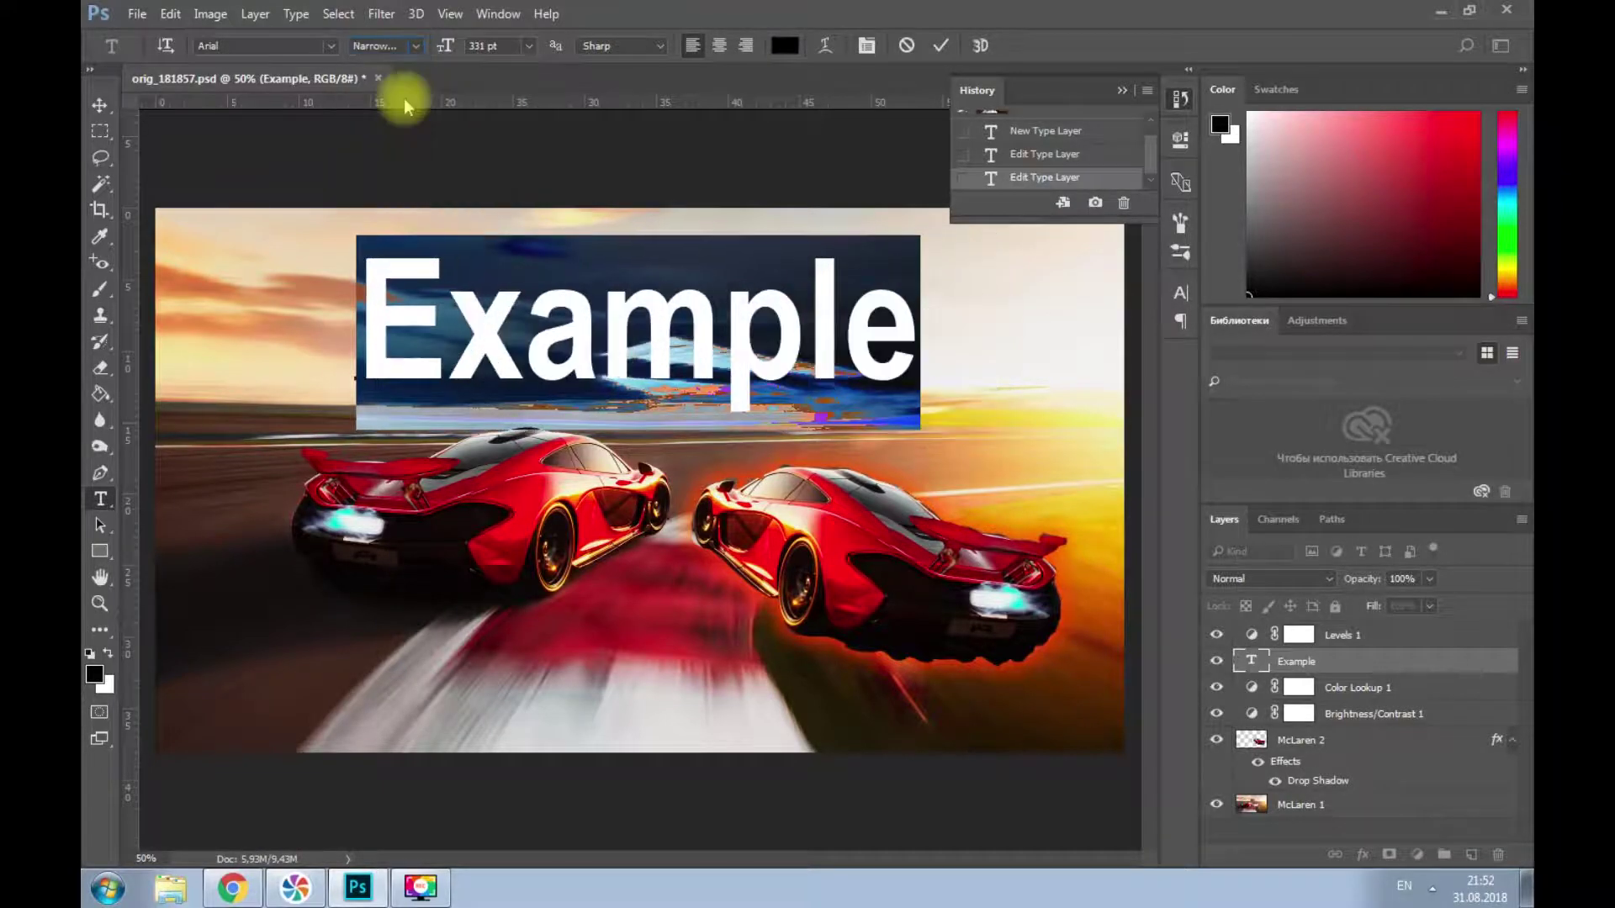
{"action": "left_click", "coordinate": [416, 47]}
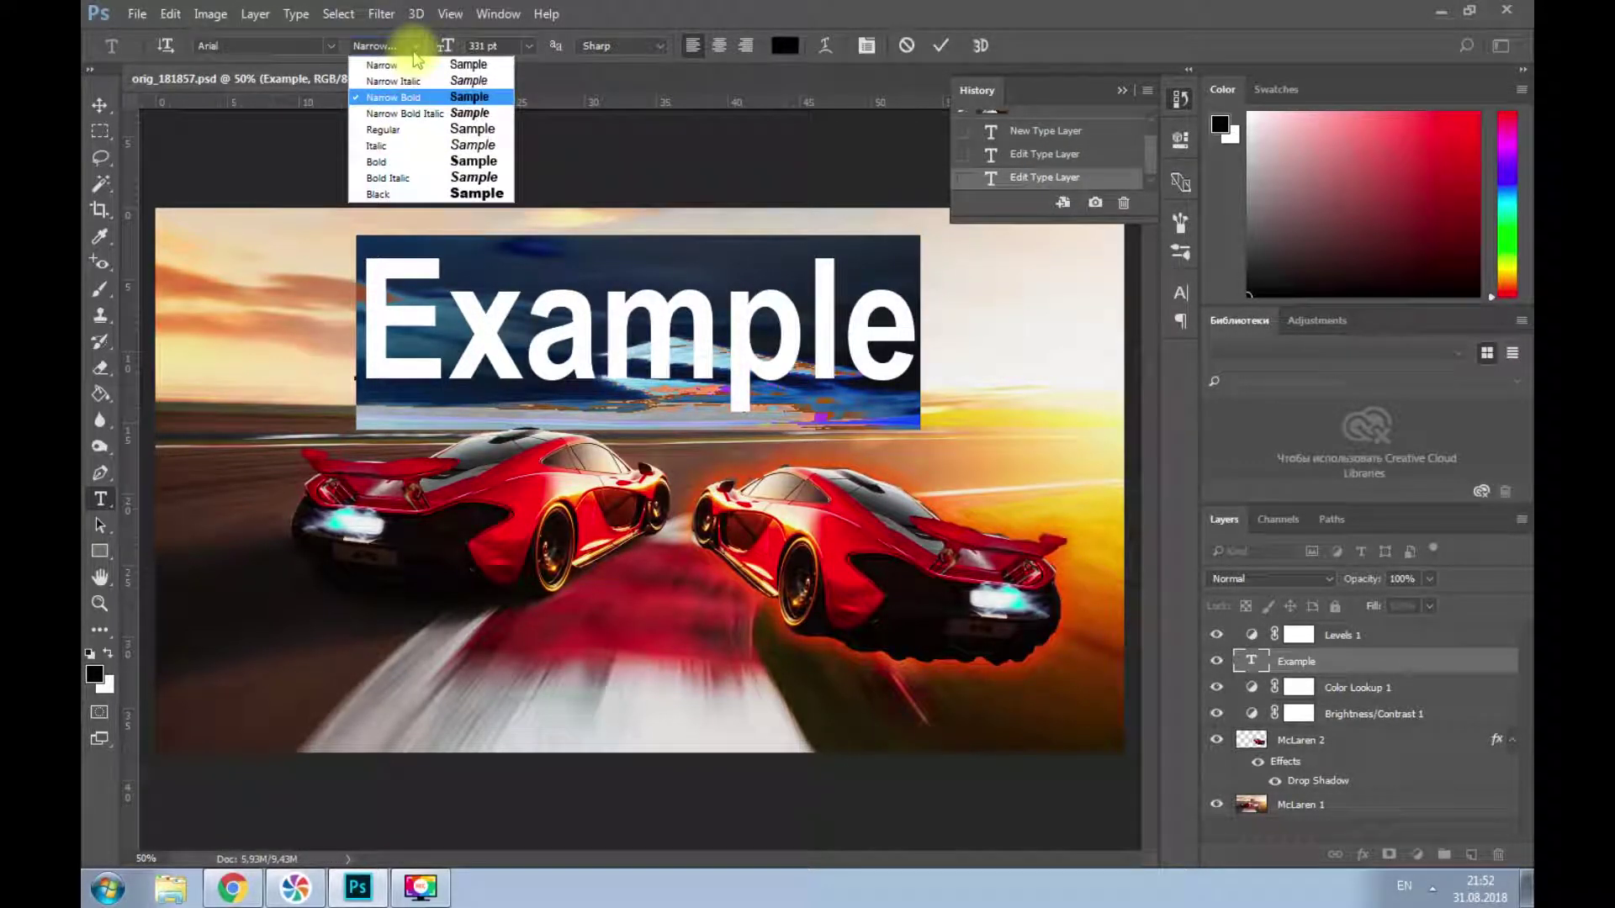
{"action": "left_click", "coordinate": [396, 163]}
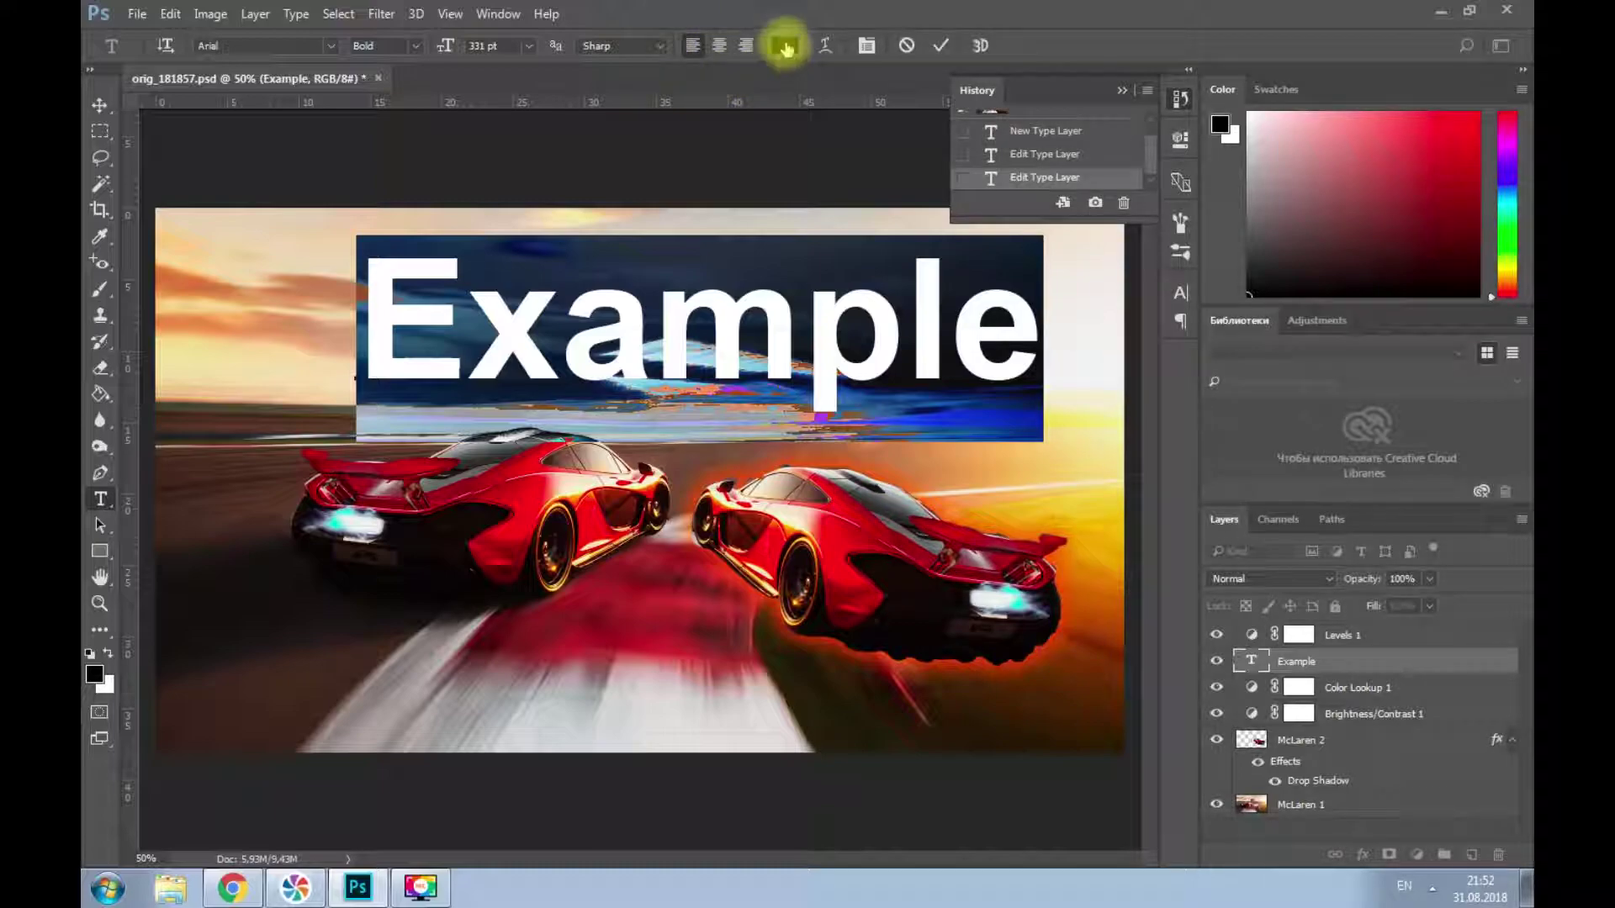
- Try centre and right alignment on the "Example" text and return it to left alignment
{"action": "left_click", "coordinate": [722, 49]}
{"action": "left_click", "coordinate": [692, 47]}
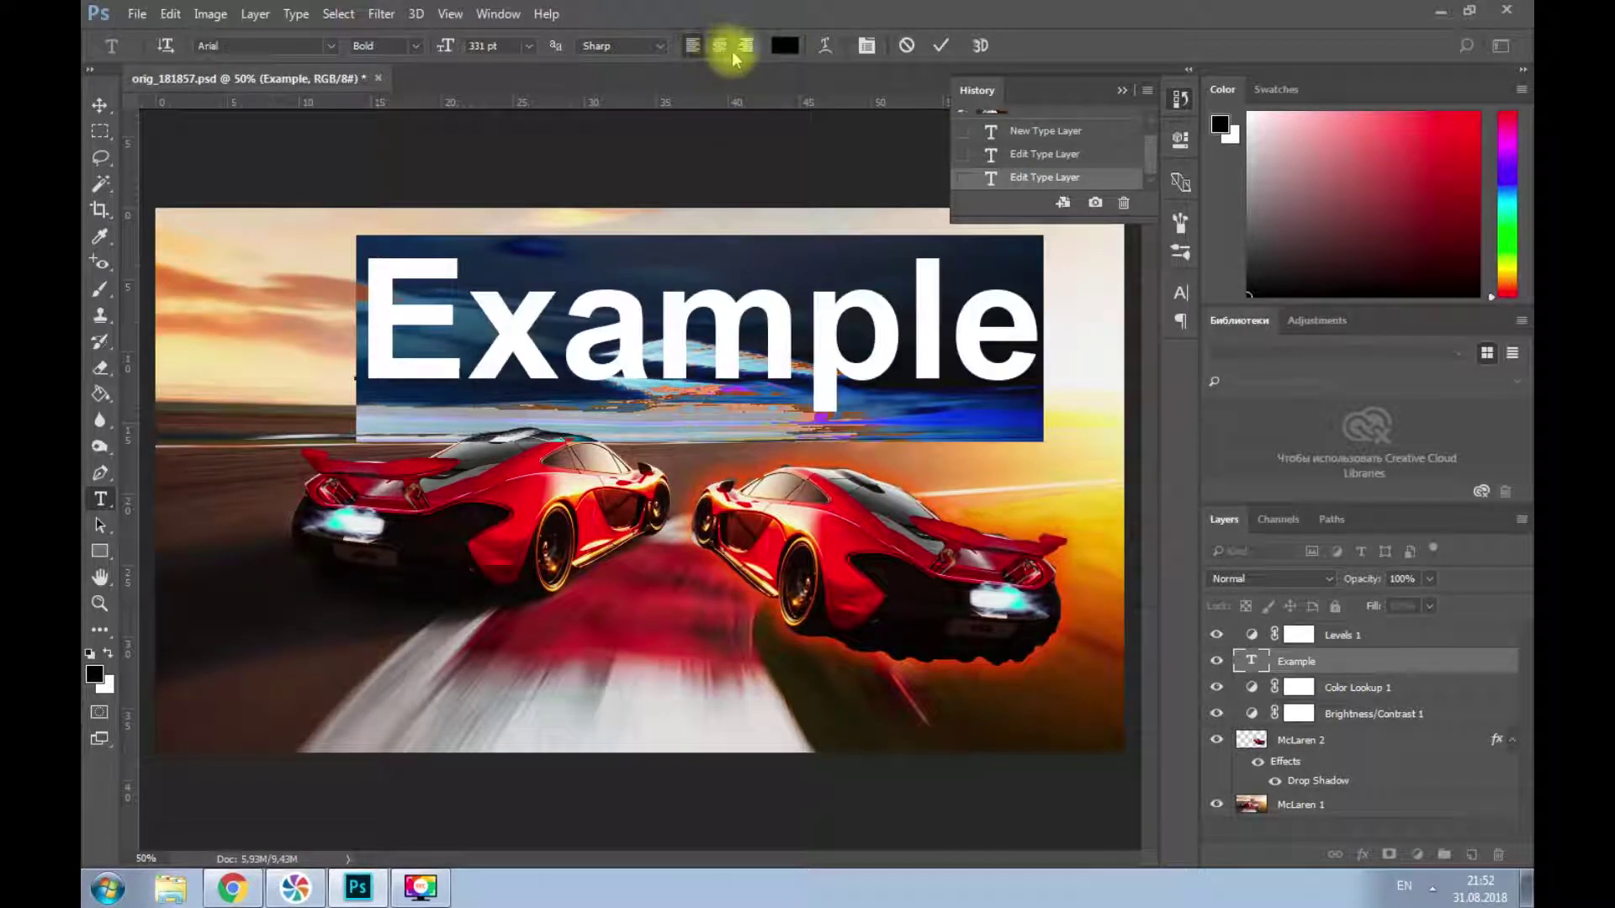
{"action": "left_click", "coordinate": [745, 49]}
{"action": "left_click", "coordinate": [694, 45]}
{"action": "left_click", "coordinate": [720, 45]}
{"action": "left_click", "coordinate": [698, 47]}
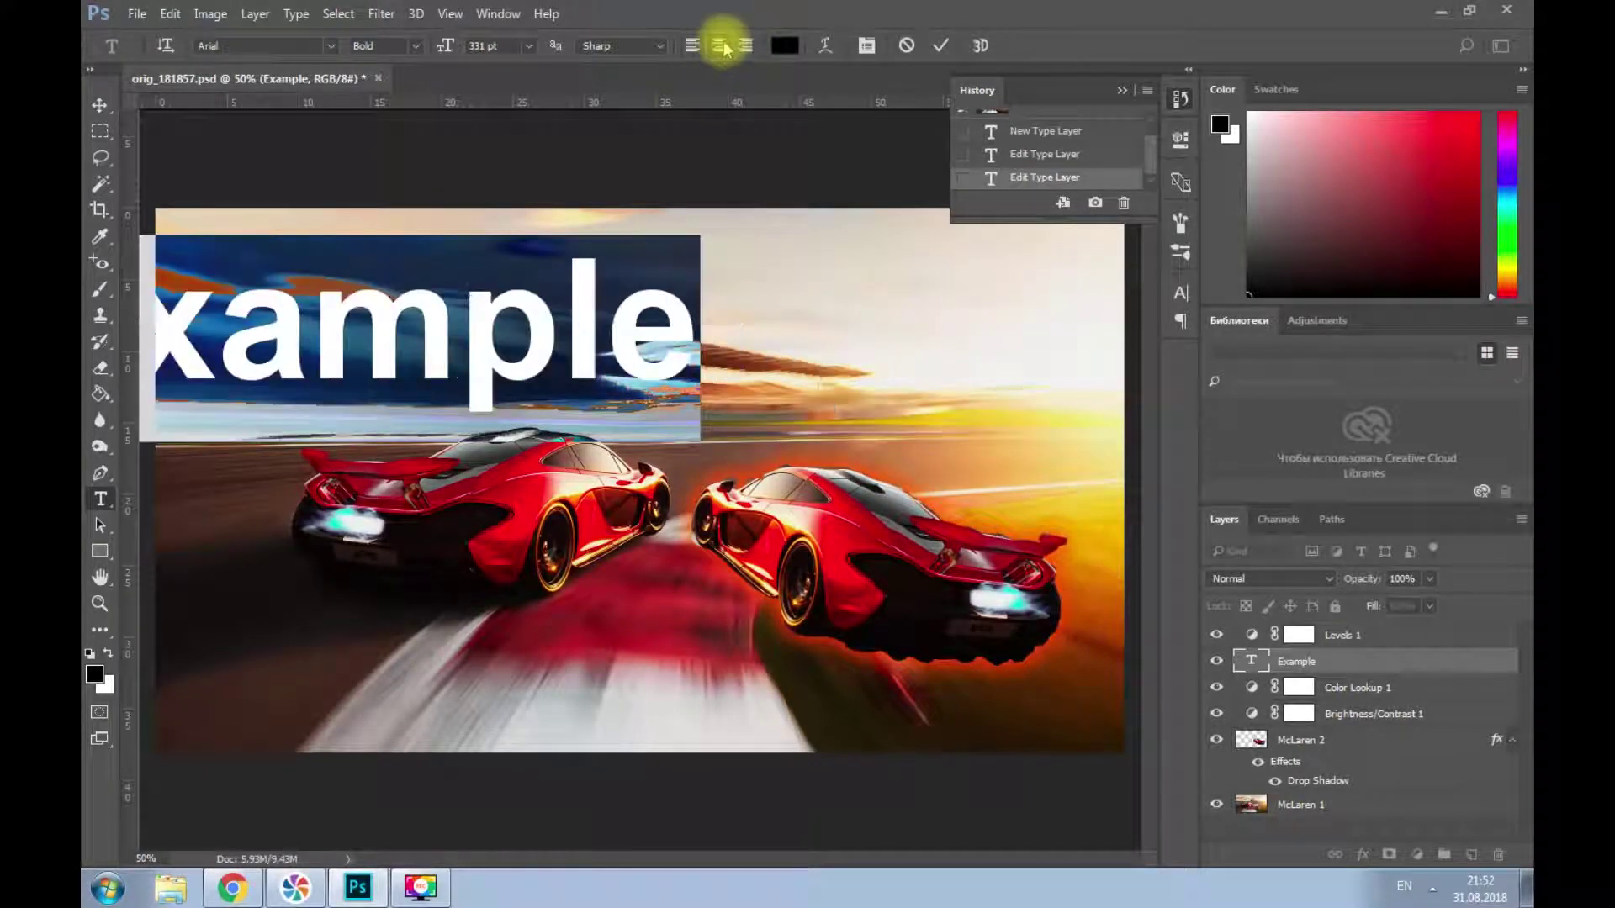
{"action": "left_click", "coordinate": [718, 46]}
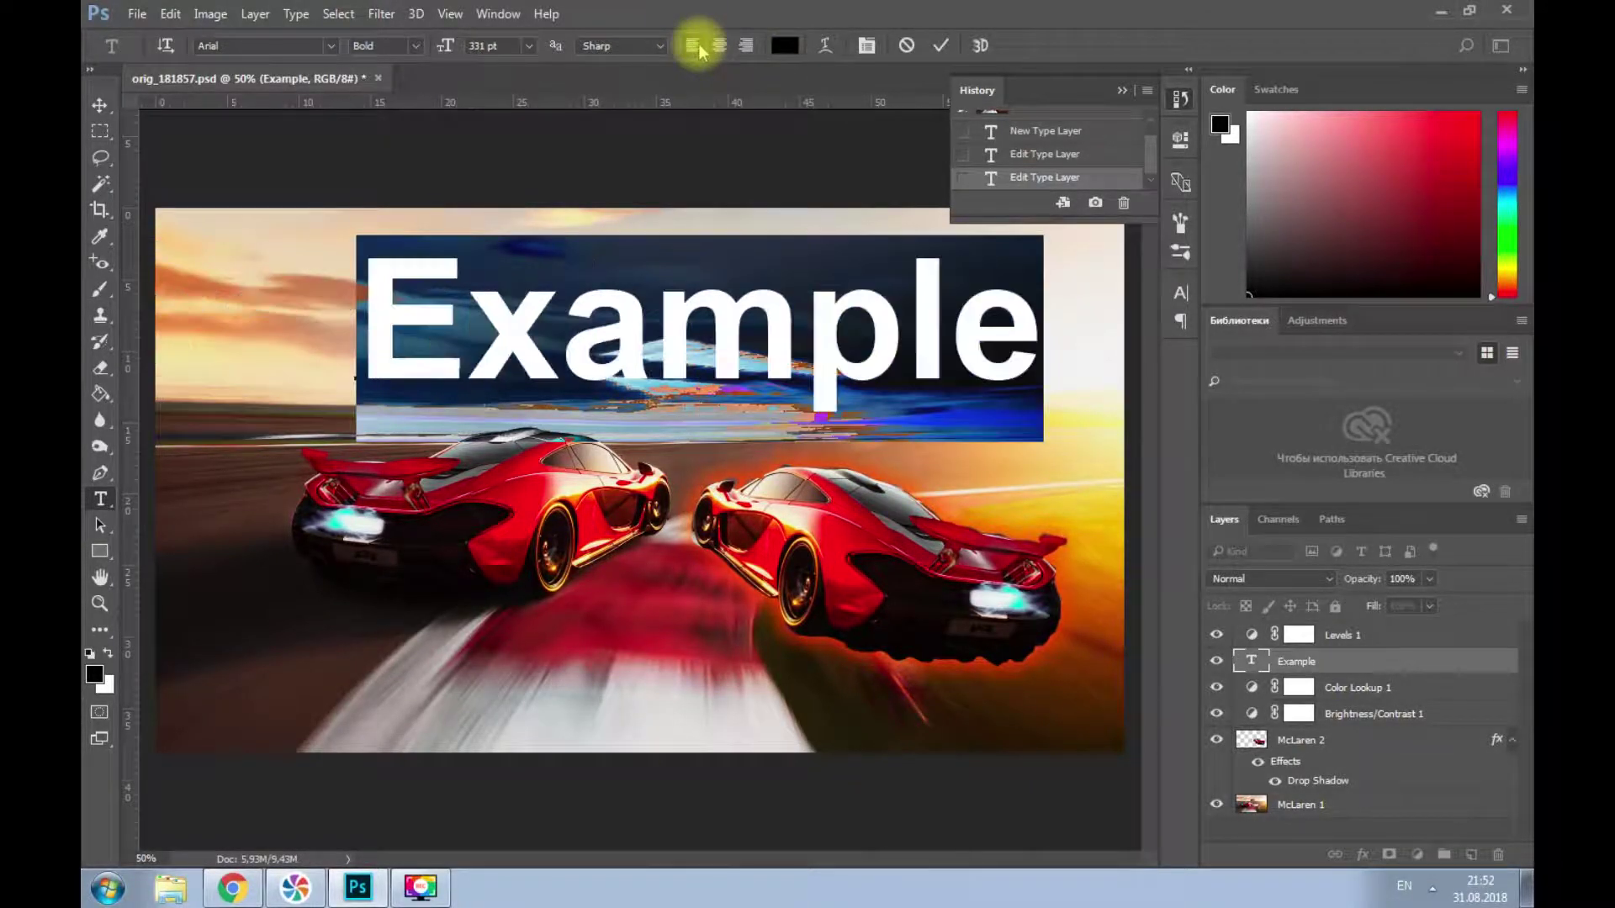
- Change the color of the "Example" text to bright red (fc0808) and deselect its letters
{"action": "left_click", "coordinate": [788, 46]}
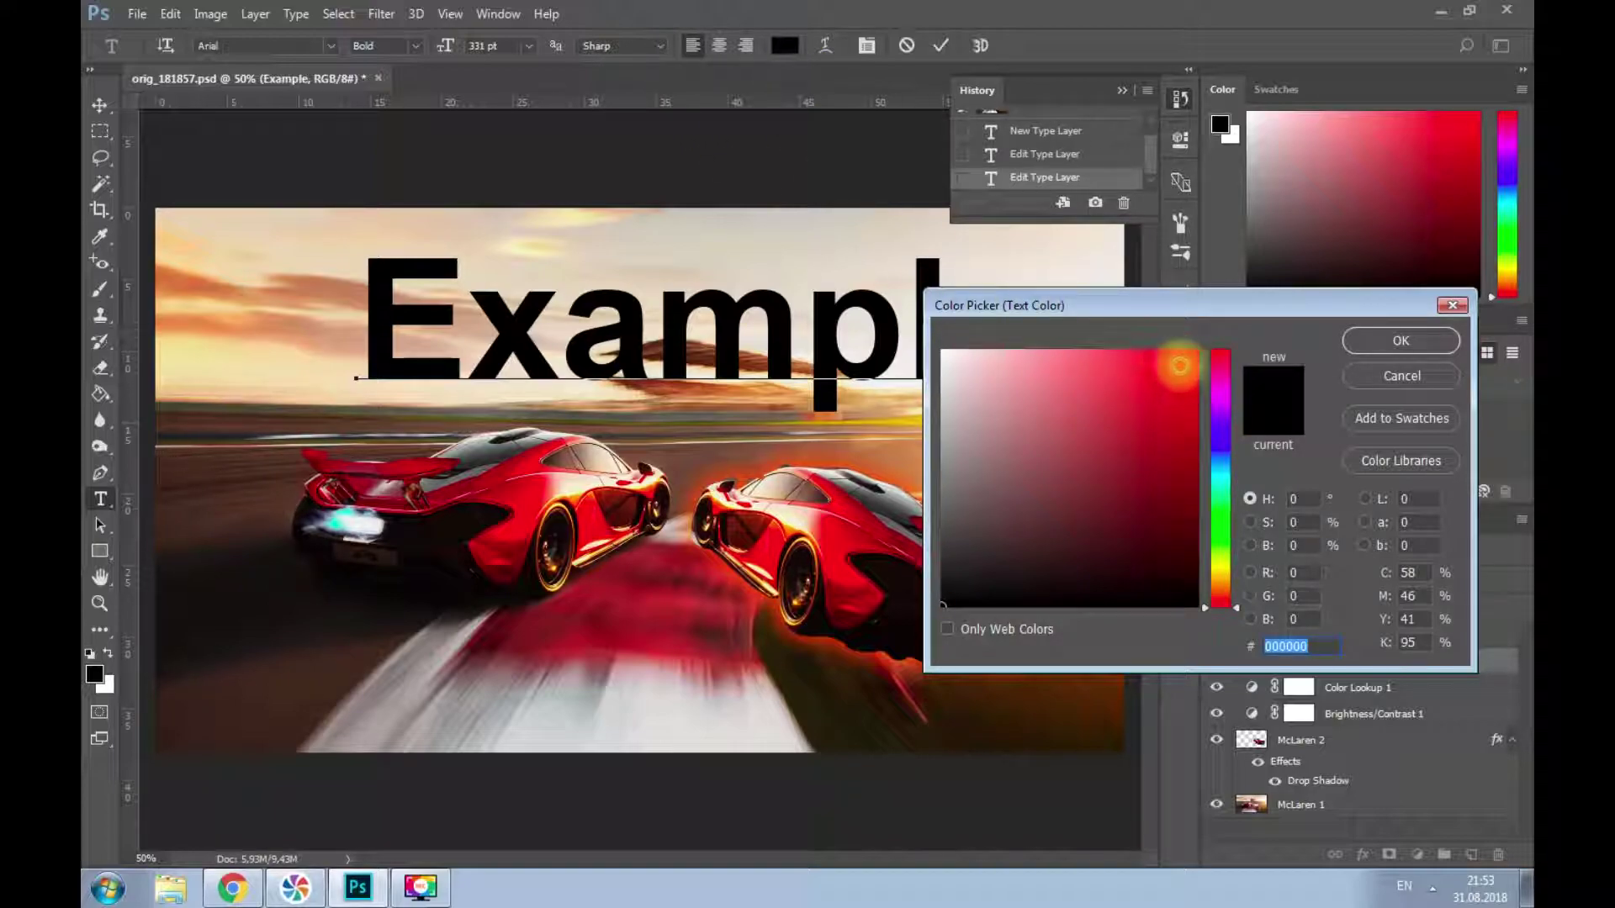
{"action": "left_click", "coordinate": [1191, 361]}
{"action": "left_click_drag", "start_coordinate": [1190, 361], "coordinate": [1190, 354]}
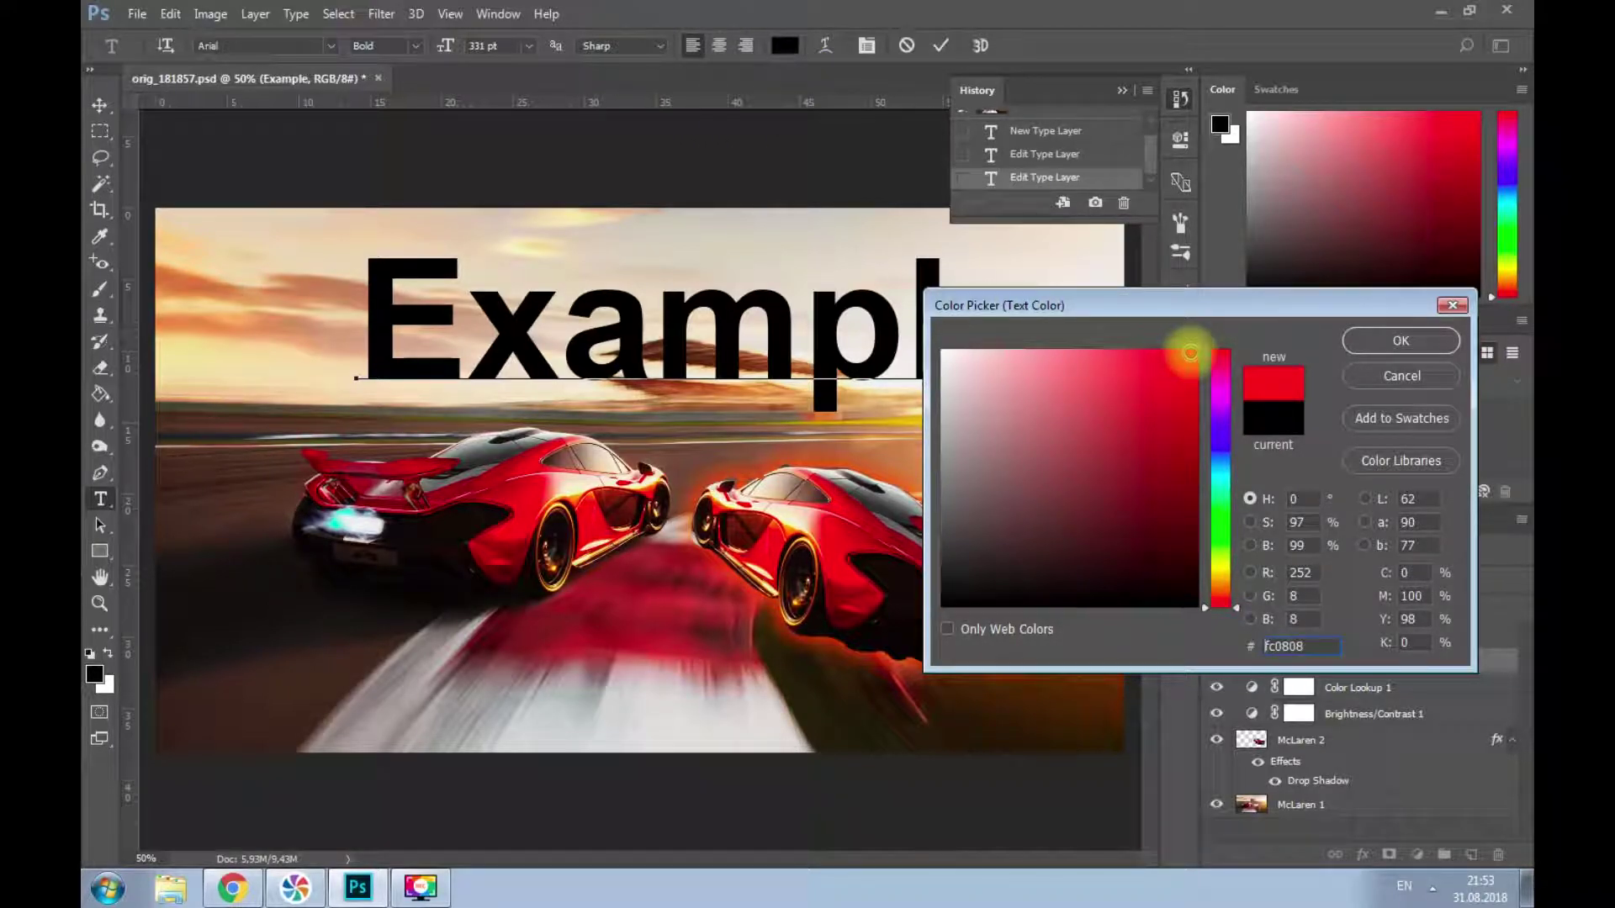
{"action": "left_click", "coordinate": [1420, 343]}
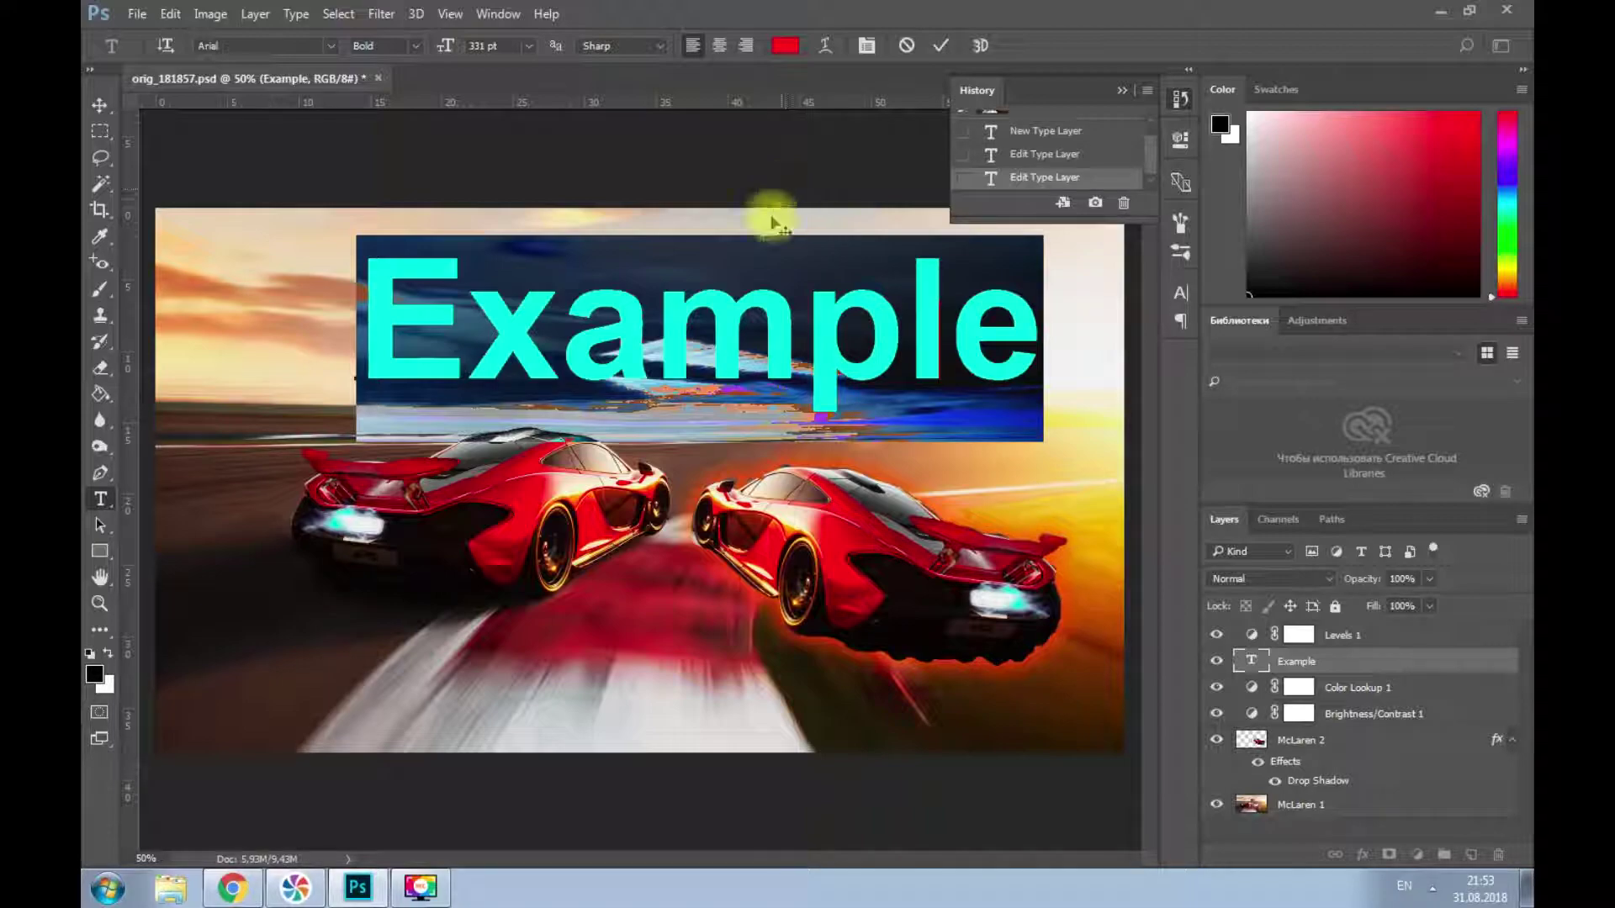
{"action": "left_click", "coordinate": [715, 284]}
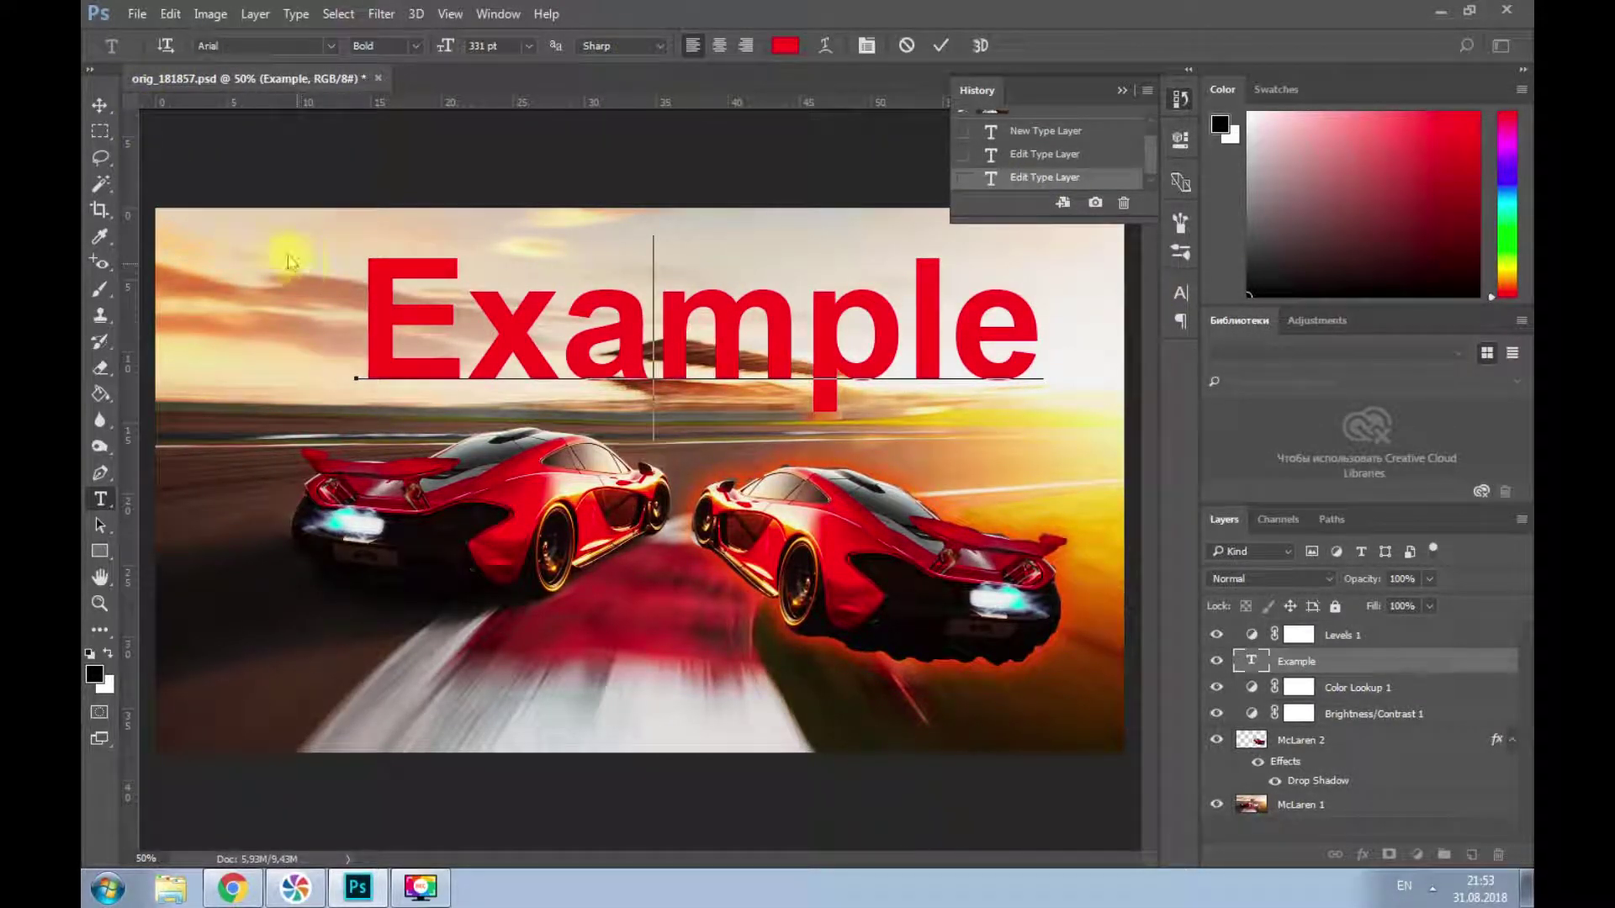
- Move the "Example" text to the horizontal center of the image at about X 960, Y 303 px and apply the transformation
{"action": "left_click", "coordinate": [99, 107]}
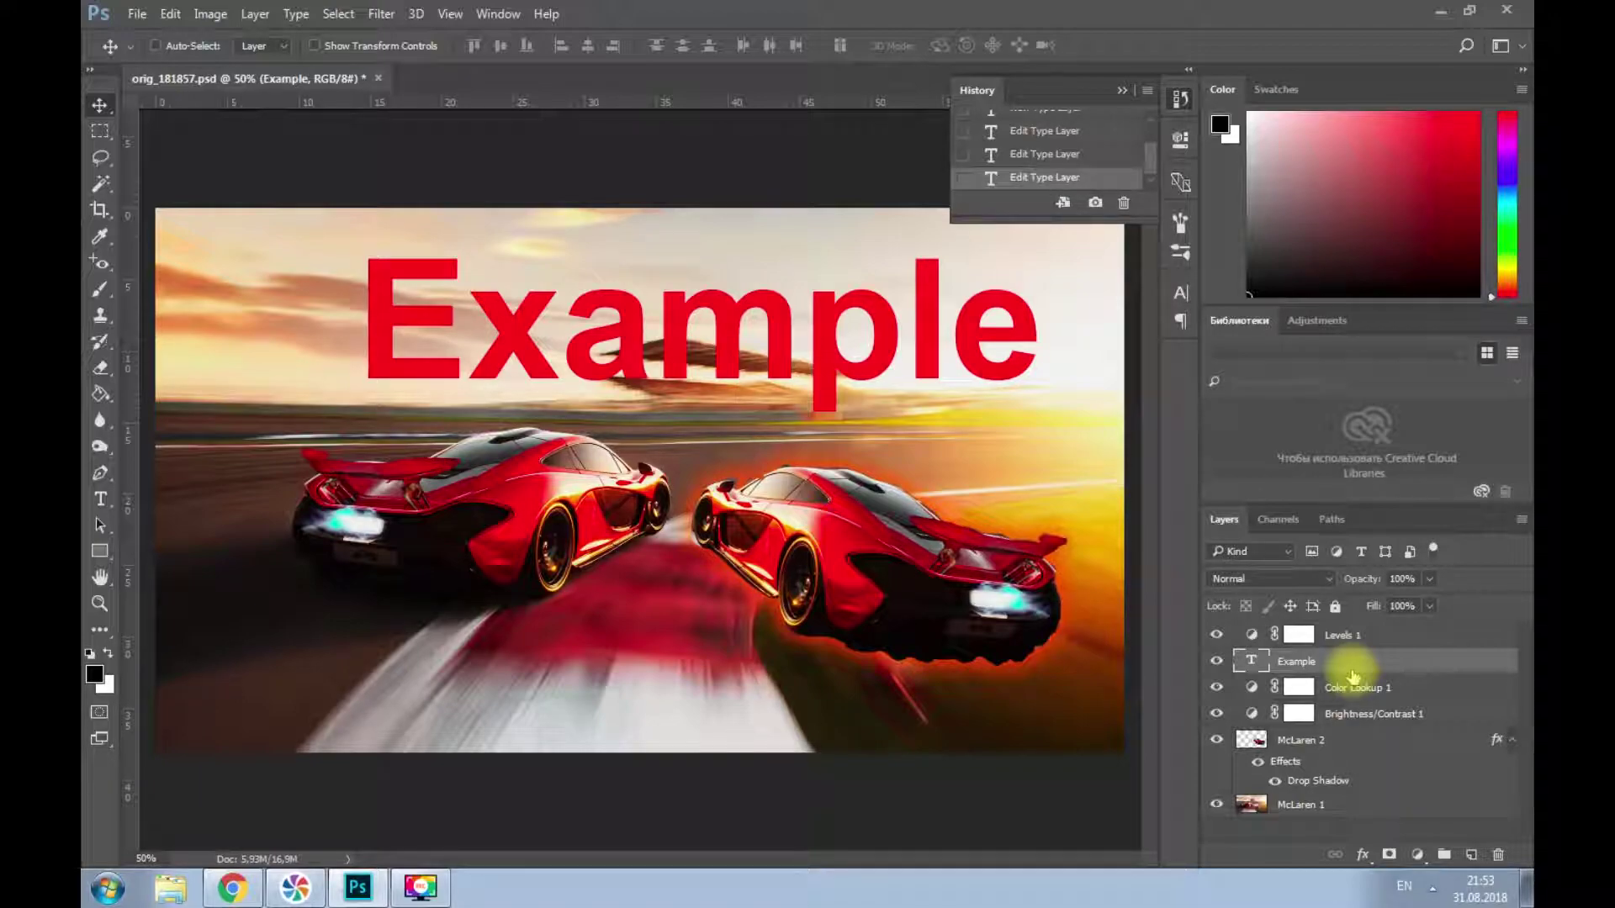
{"action": "key", "text": "ctrl+t"}
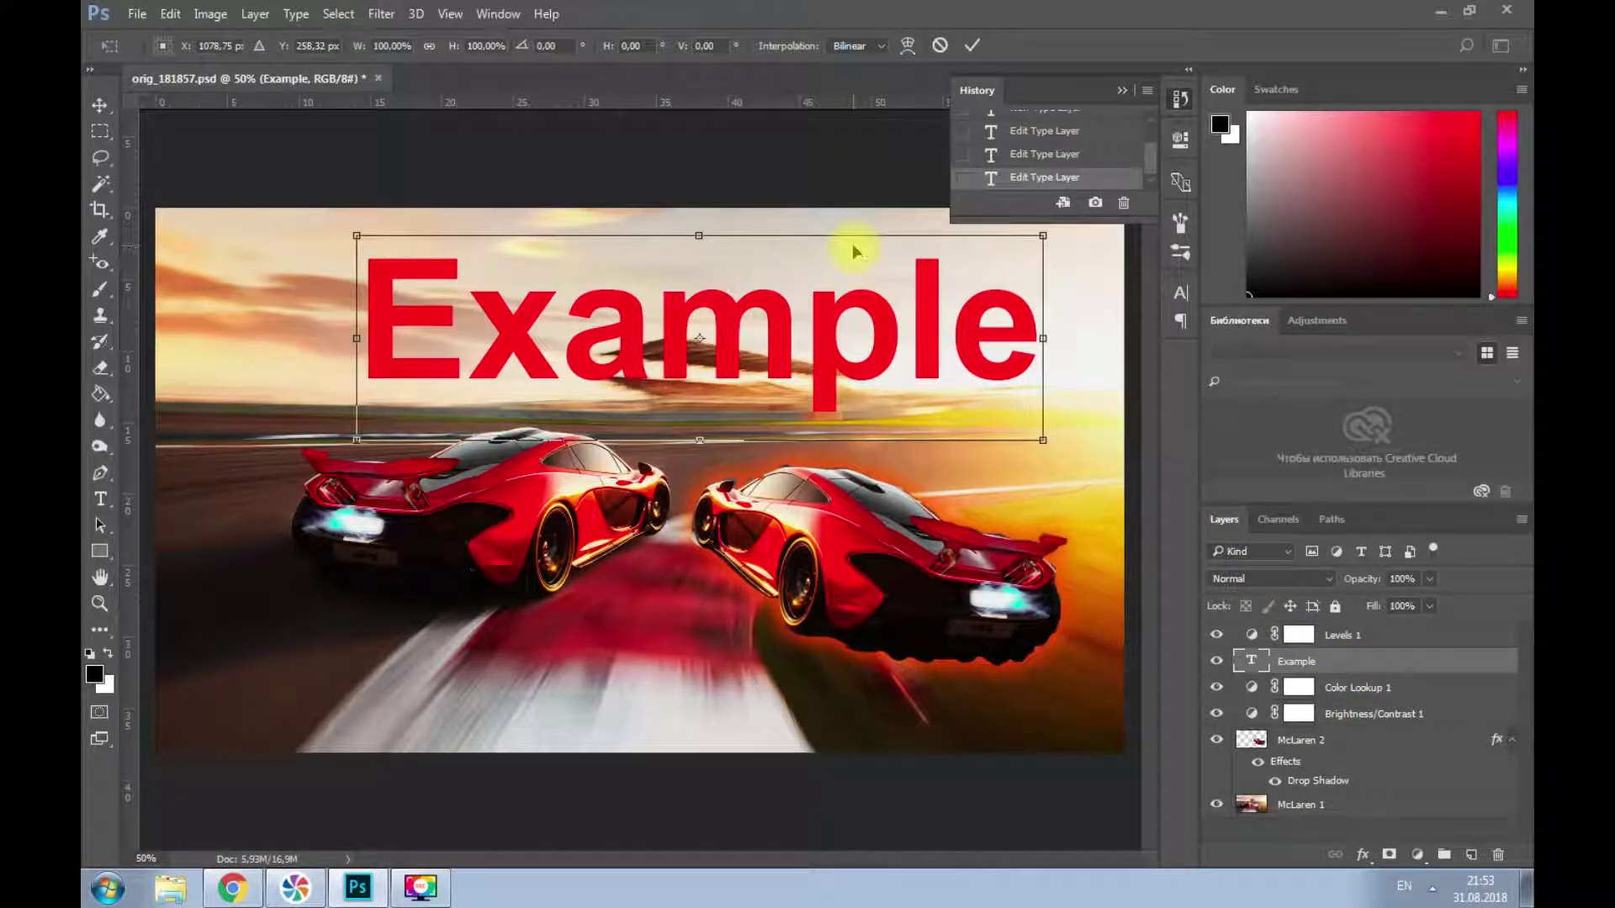
{"action": "left_click_drag", "start_coordinate": [839, 244], "coordinate": [782, 267]}
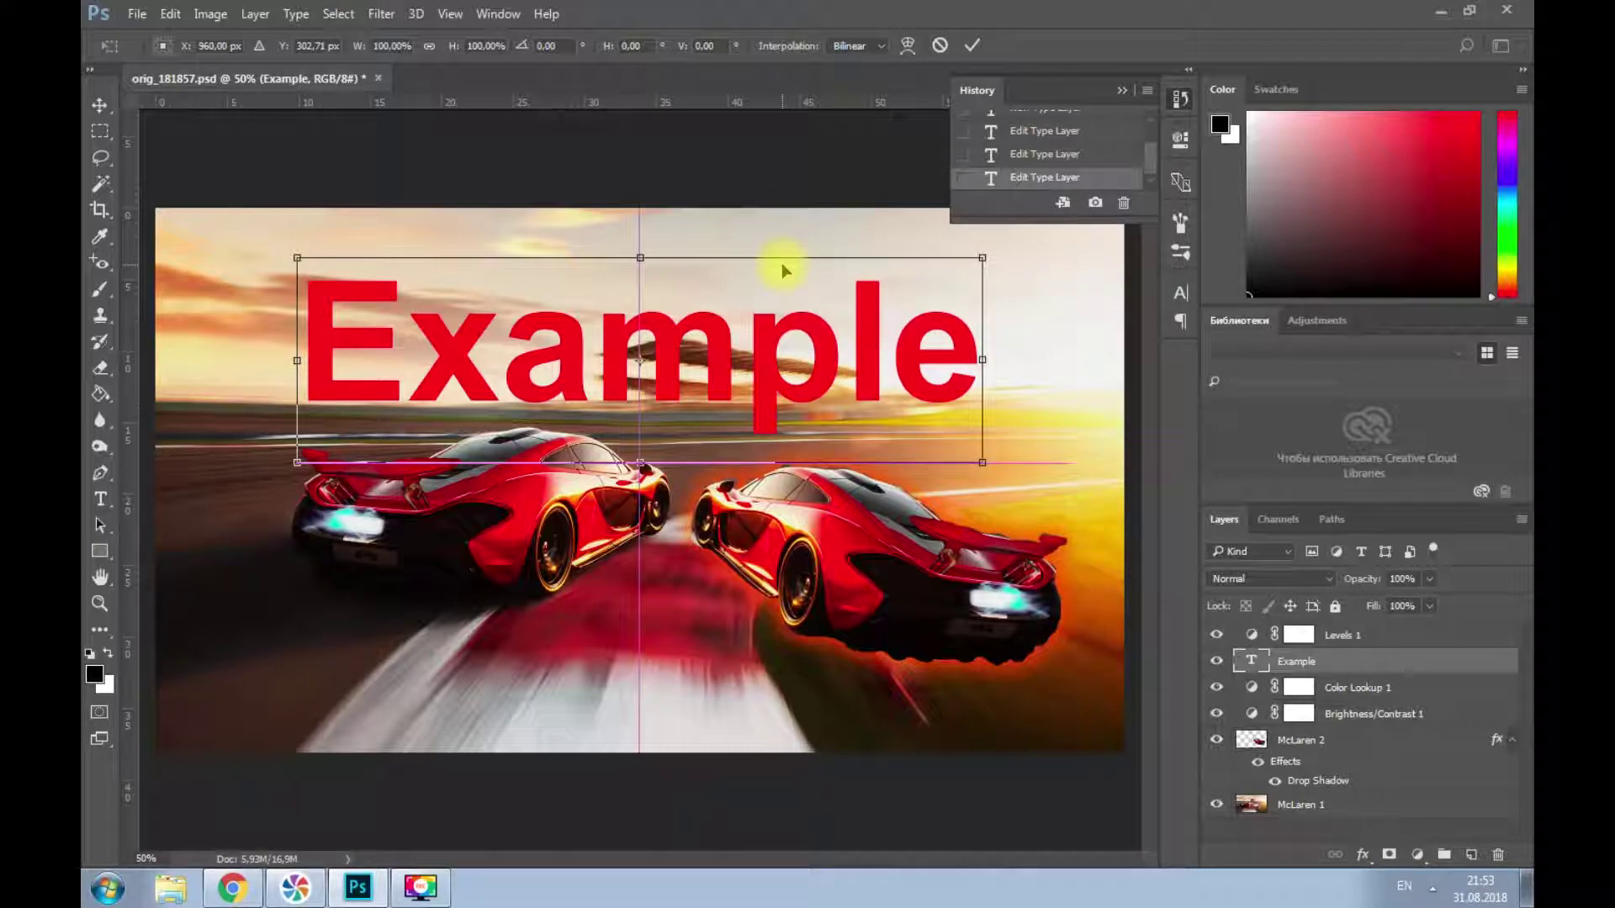
{"action": "left_click_drag", "start_coordinate": [782, 269], "coordinate": [782, 264]}
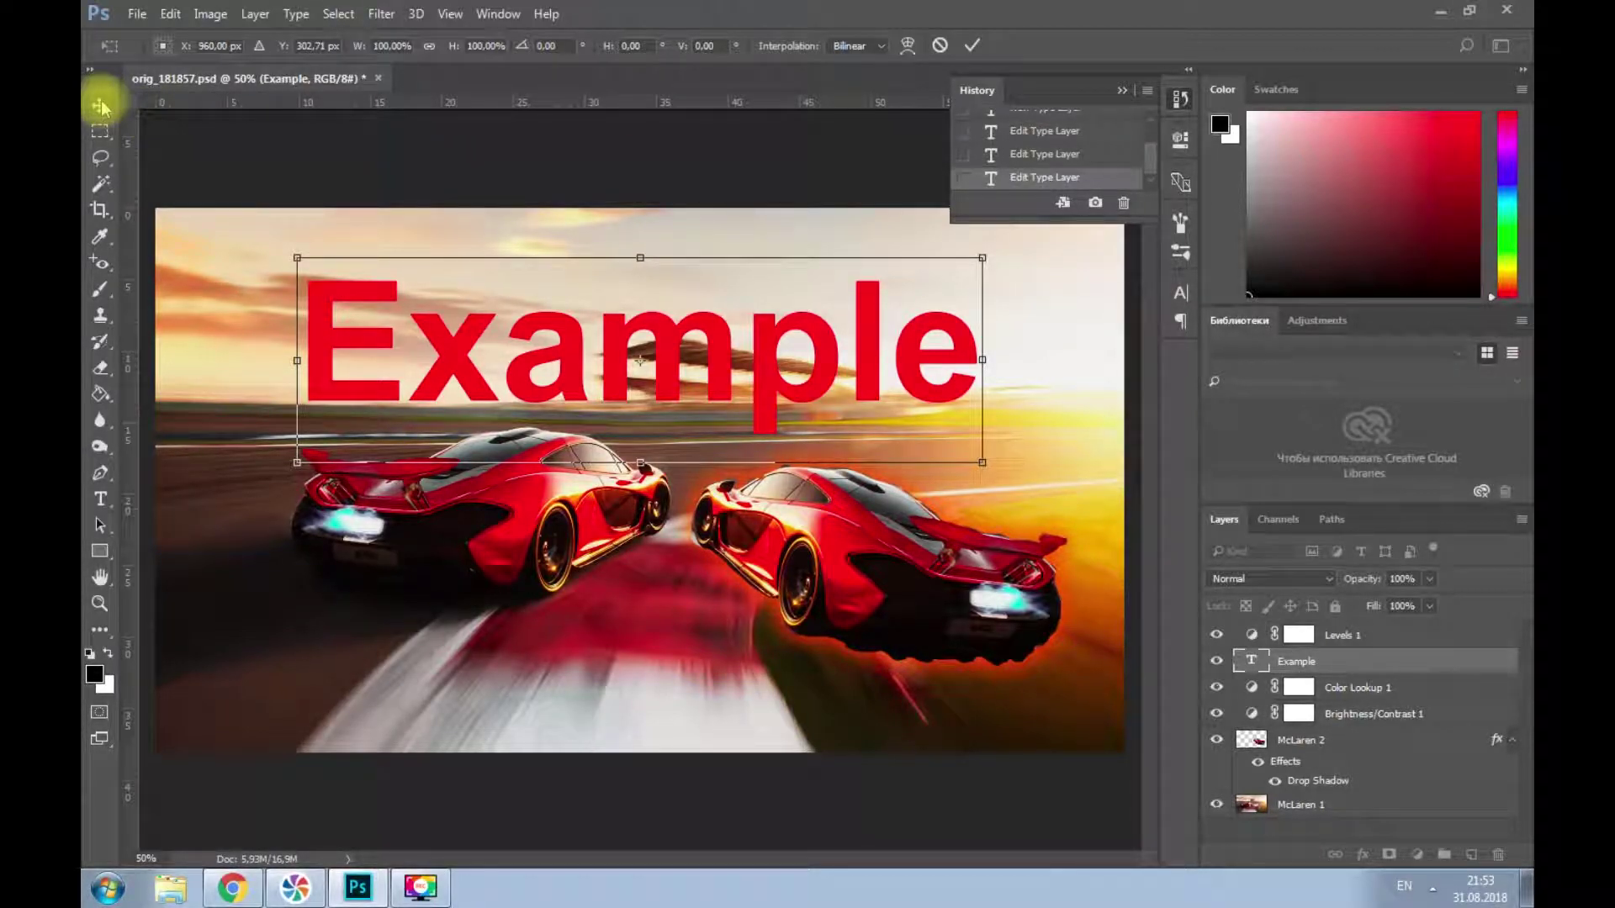
{"action": "left_click", "coordinate": [100, 501]}
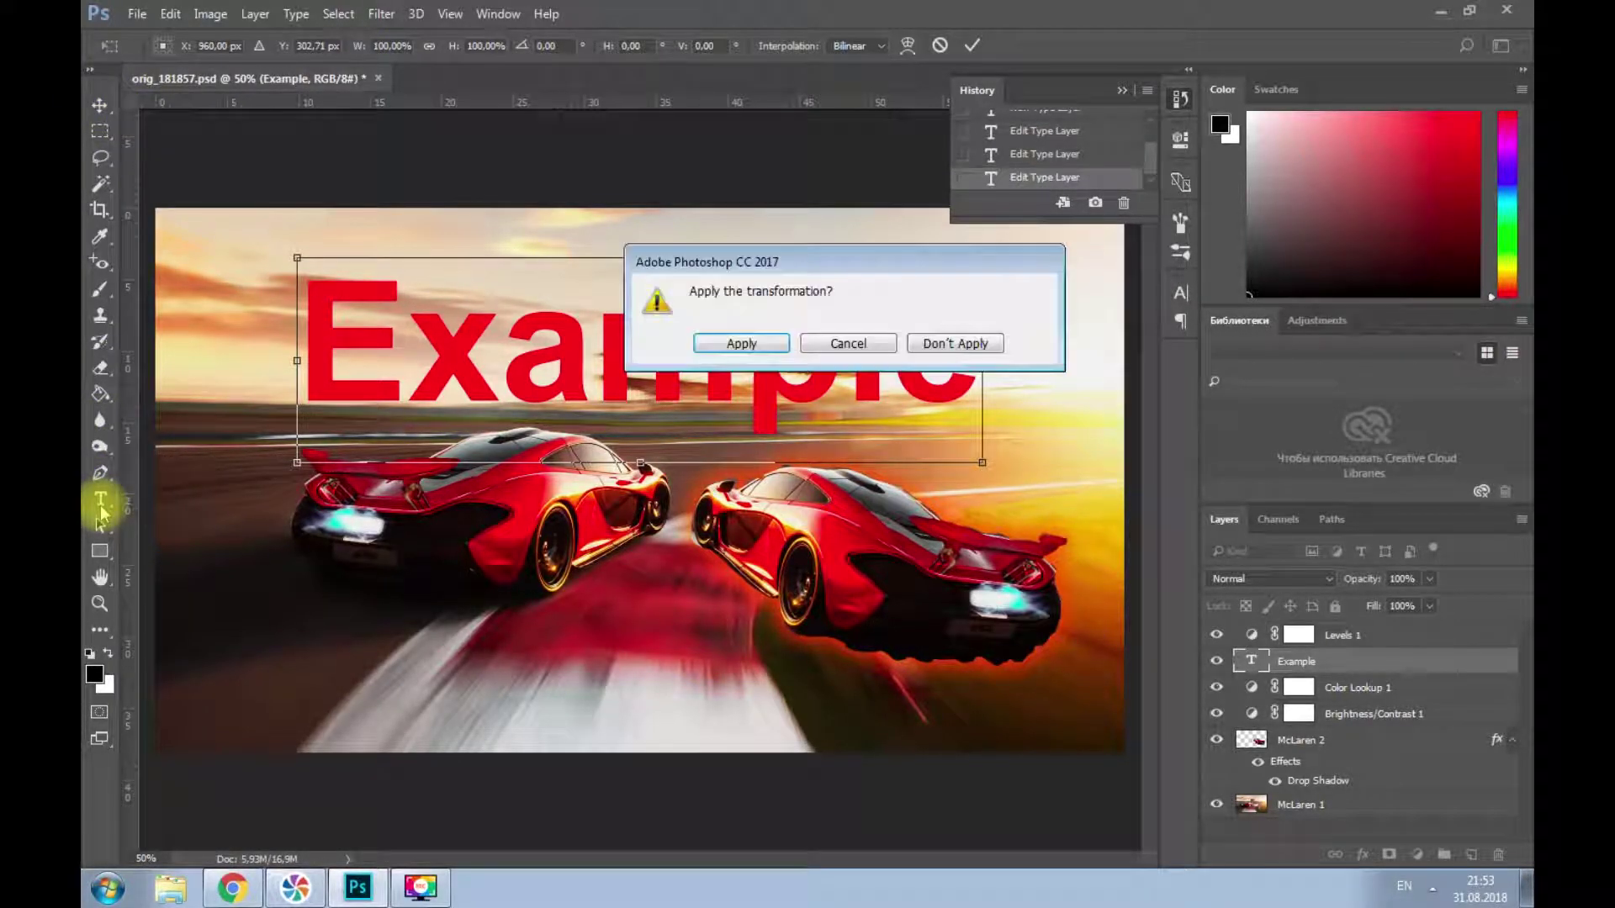
{"action": "left_click", "coordinate": [767, 345]}
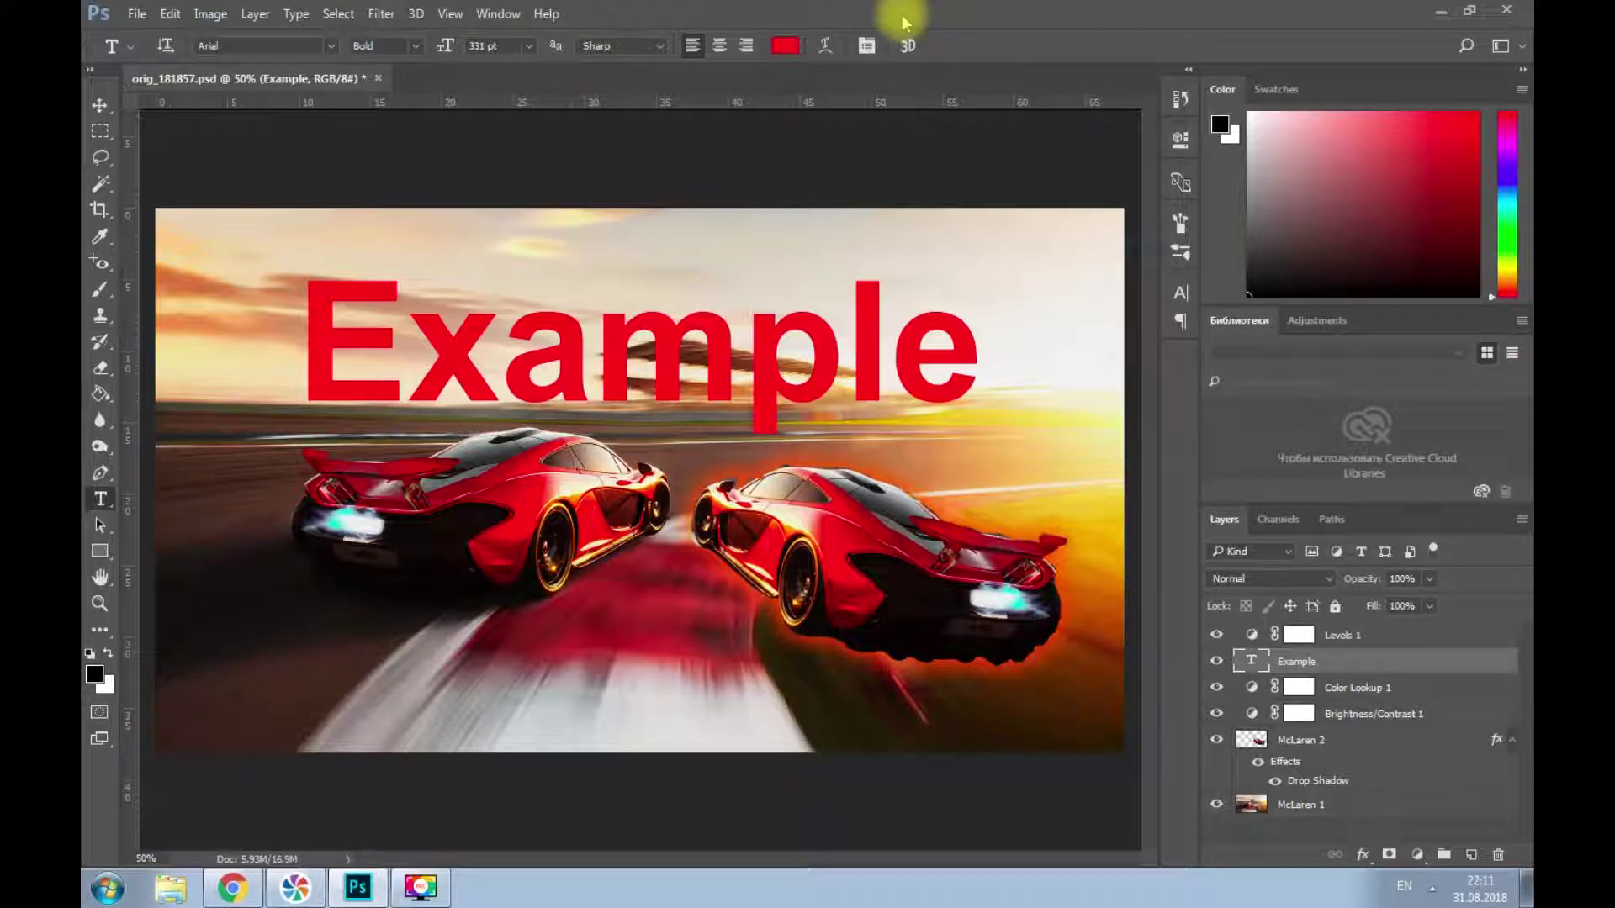
- Open the character settings, select all letters of "Example", try wider tracking and return it to 0
{"action": "left_click", "coordinate": [866, 44]}
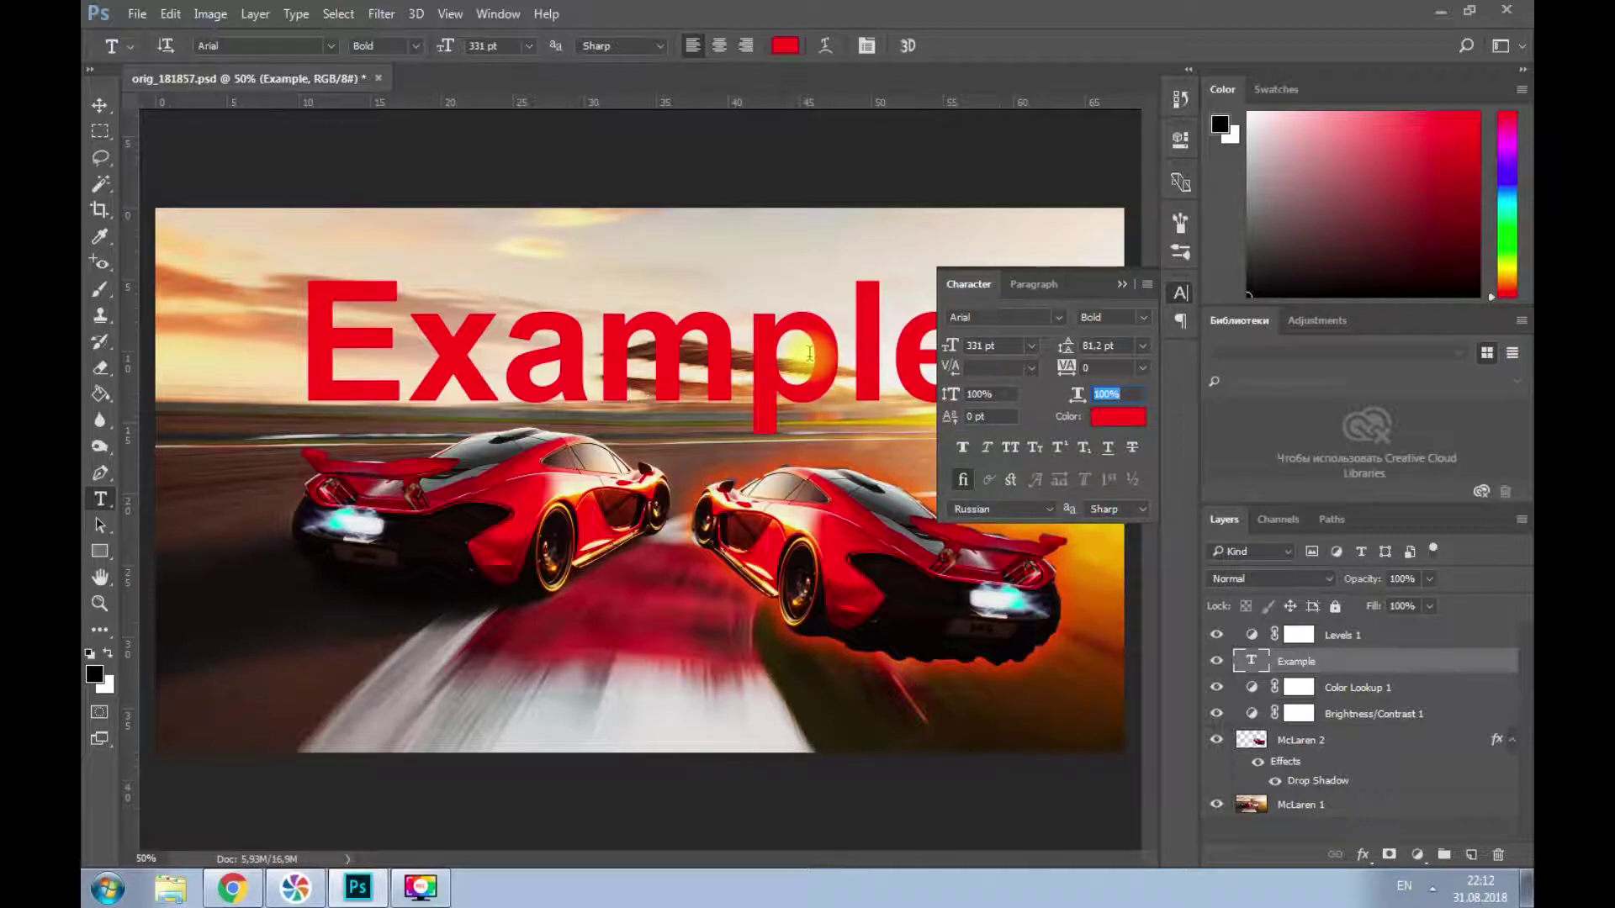
{"action": "left_click", "coordinate": [1251, 662]}
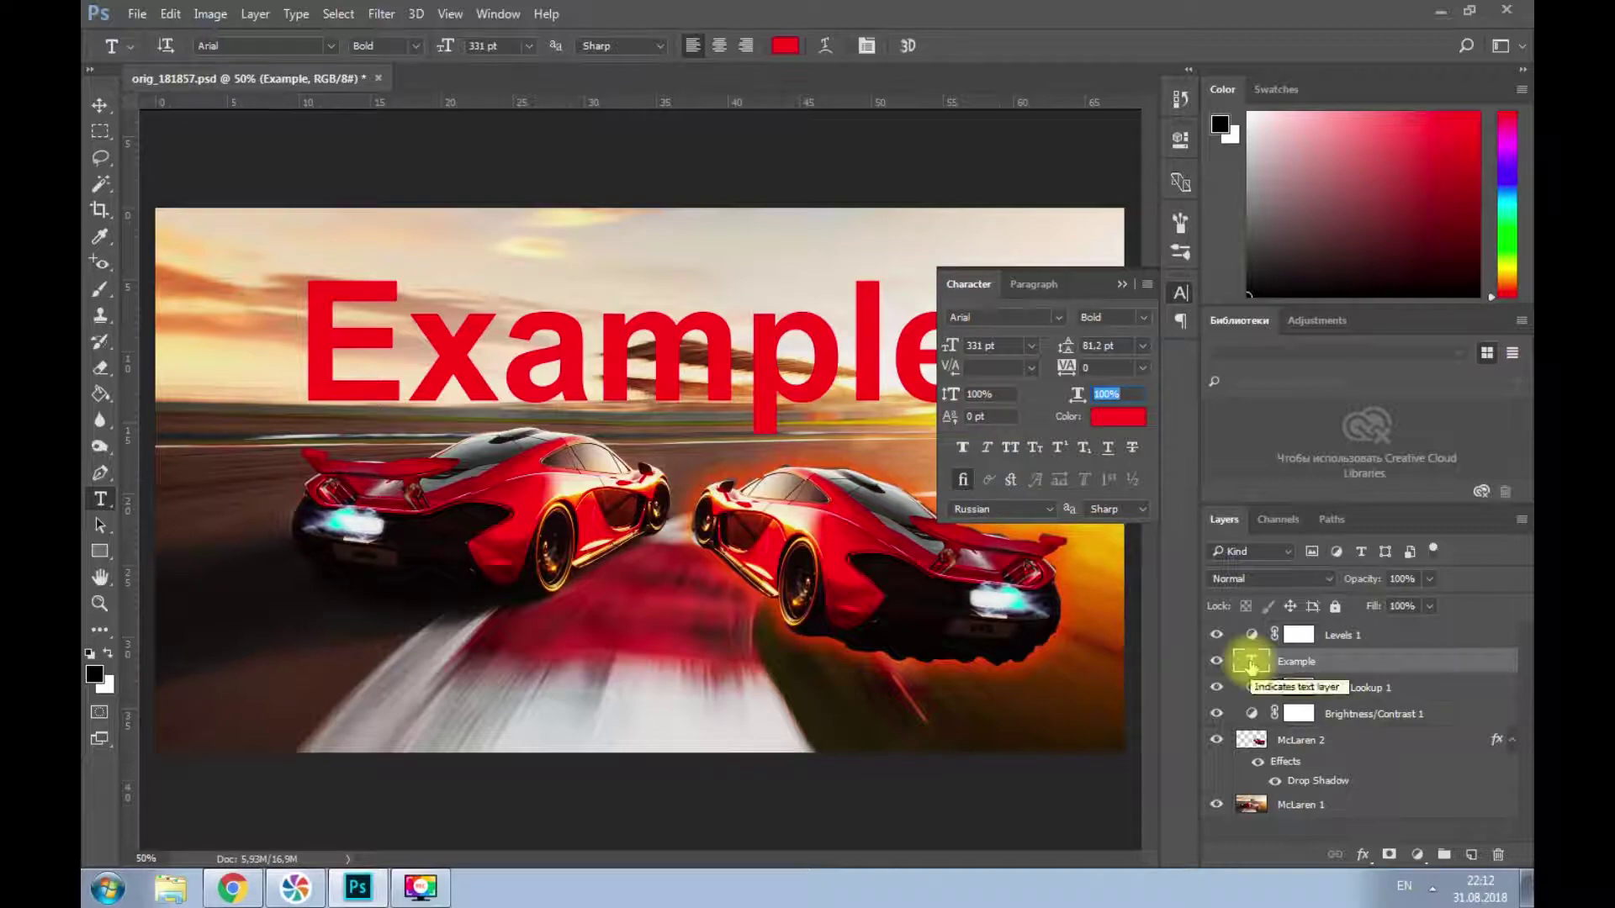
{"action": "double_click", "coordinate": [1250, 662]}
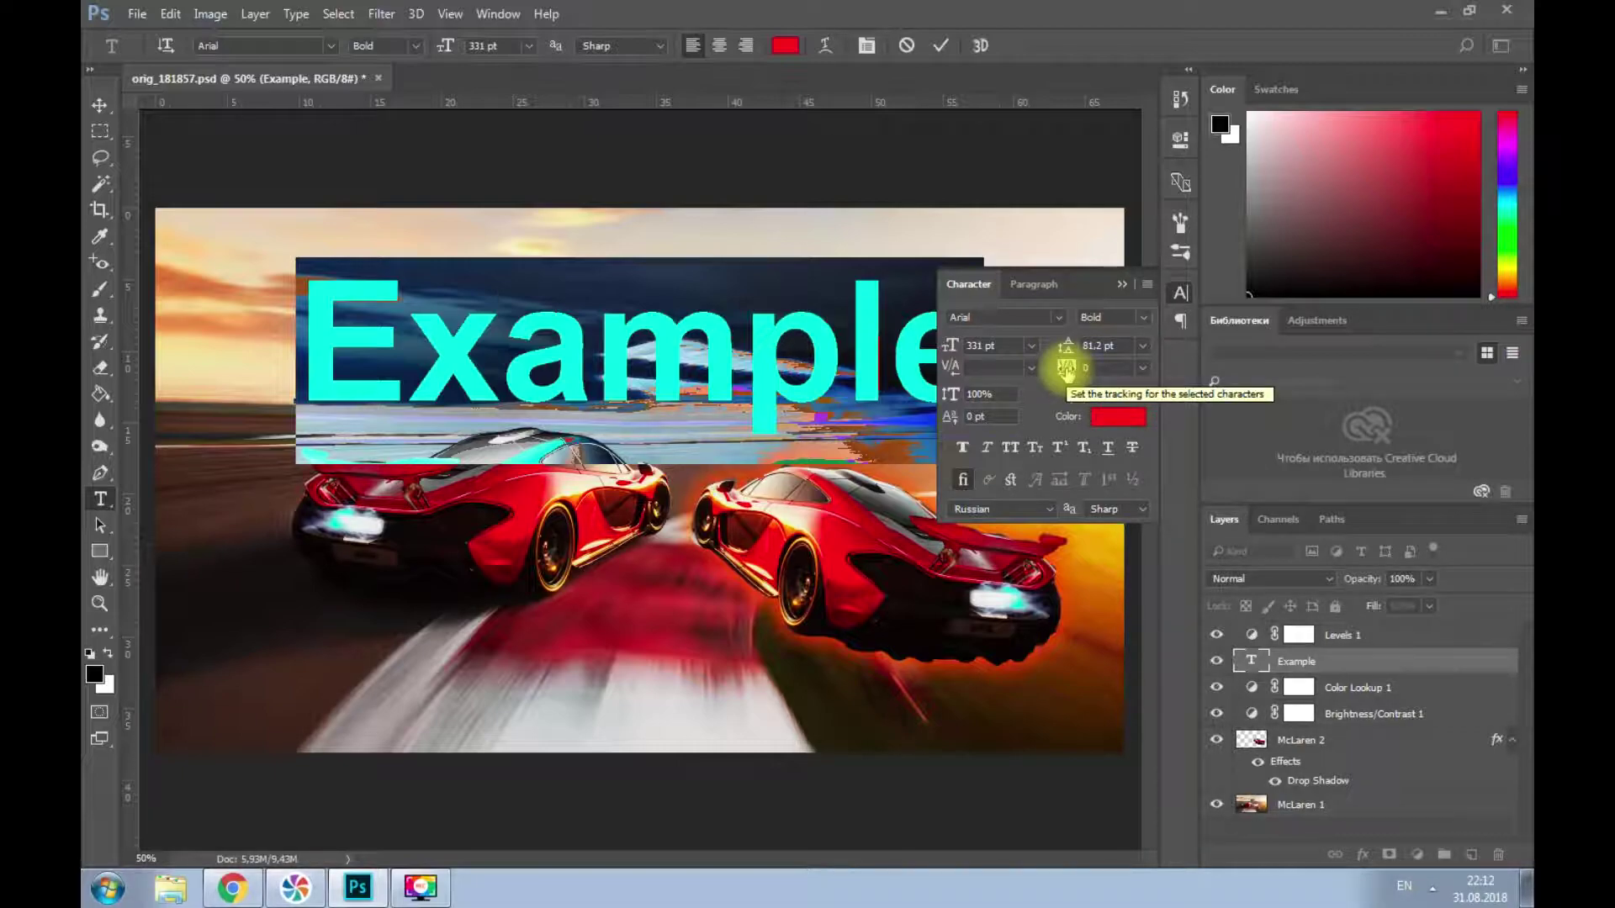
{"action": "left_click_drag", "start_coordinate": [1066, 370], "coordinate": [1069, 375]}
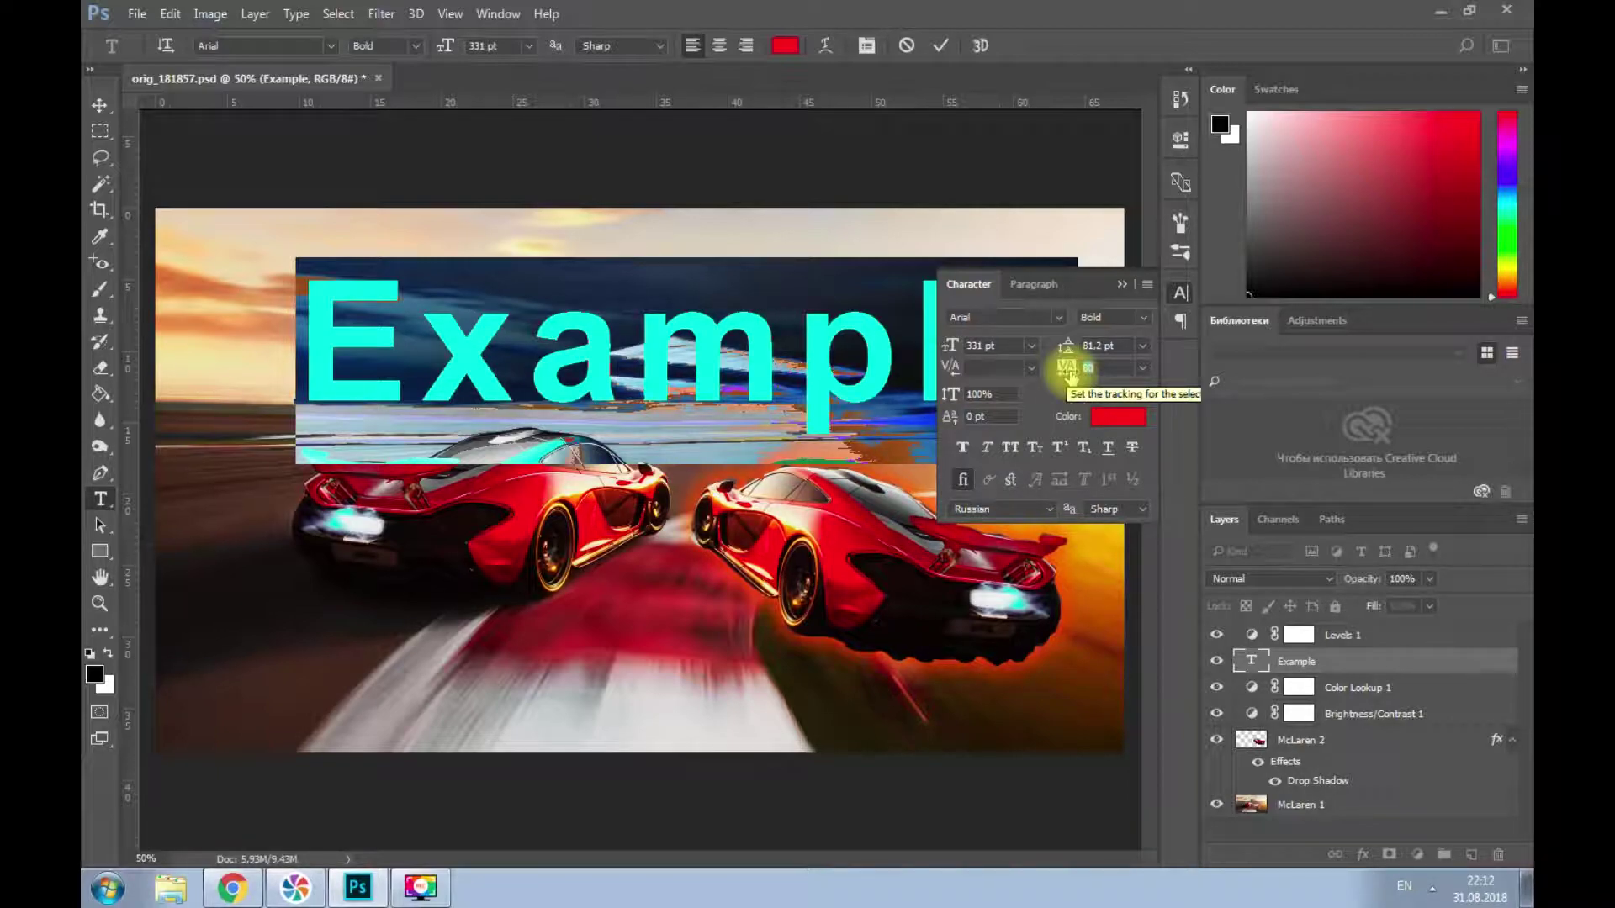
{"action": "left_click_drag", "start_coordinate": [1070, 376], "coordinate": [1067, 380]}
- Adjust the kerning between the letters m and p of "Example" and set it to 0
{"action": "left_click", "coordinate": [890, 353]}
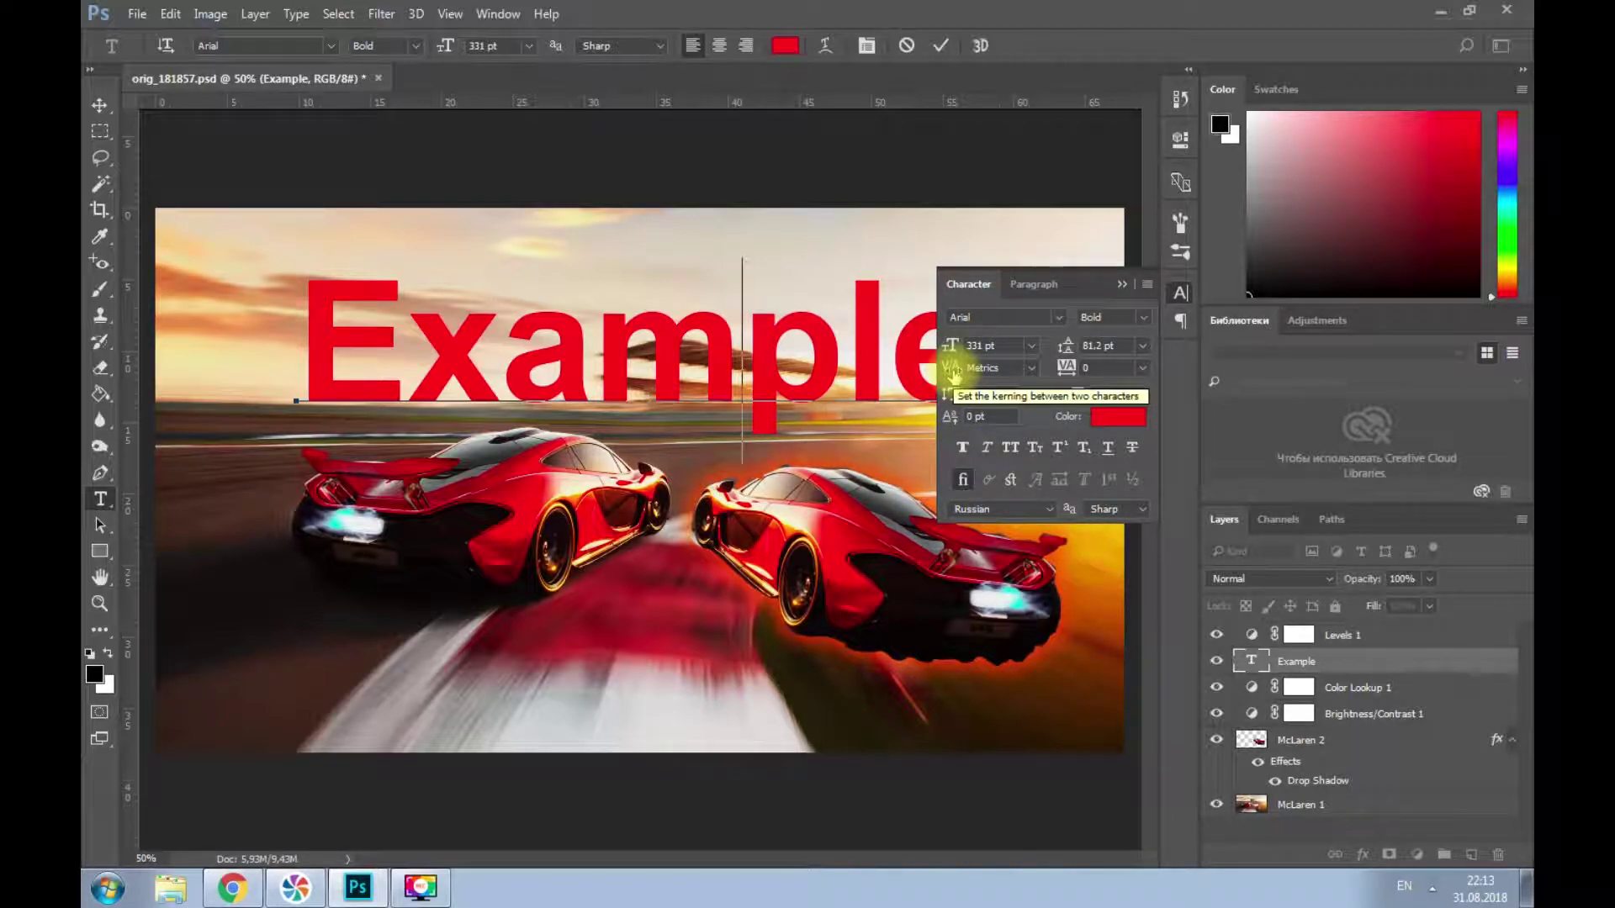
{"action": "left_click_drag", "start_coordinate": [953, 375], "coordinate": [952, 377]}
{"action": "left_click", "coordinate": [718, 372]}
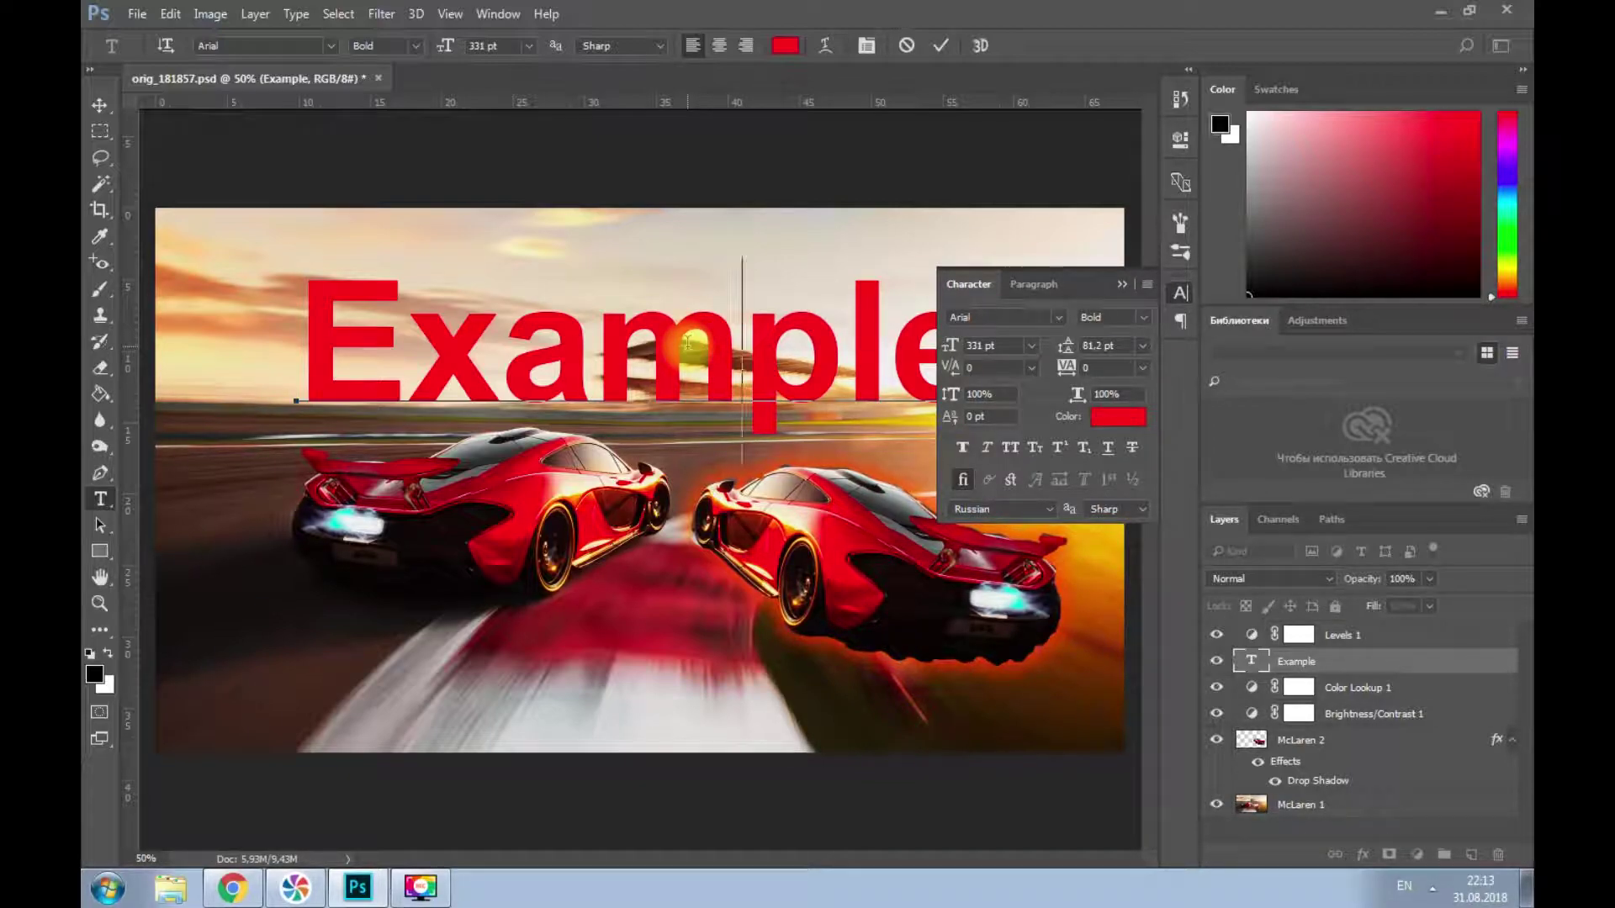
- Try stretching the "Example" letters to a vertical scale of 114%
{"action": "double_click", "coordinate": [673, 370]}
{"action": "left_click_drag", "start_coordinate": [950, 395], "coordinate": [967, 411]}
{"action": "left_click_drag", "start_coordinate": [976, 410], "coordinate": [967, 413]}
{"action": "left_click", "coordinate": [838, 355]}
- Set the vertical scale of the whole "Example" text to 99%, keep horizontal scale at 100%, and close the character settings
{"action": "key", "text": "ctrl+a"}
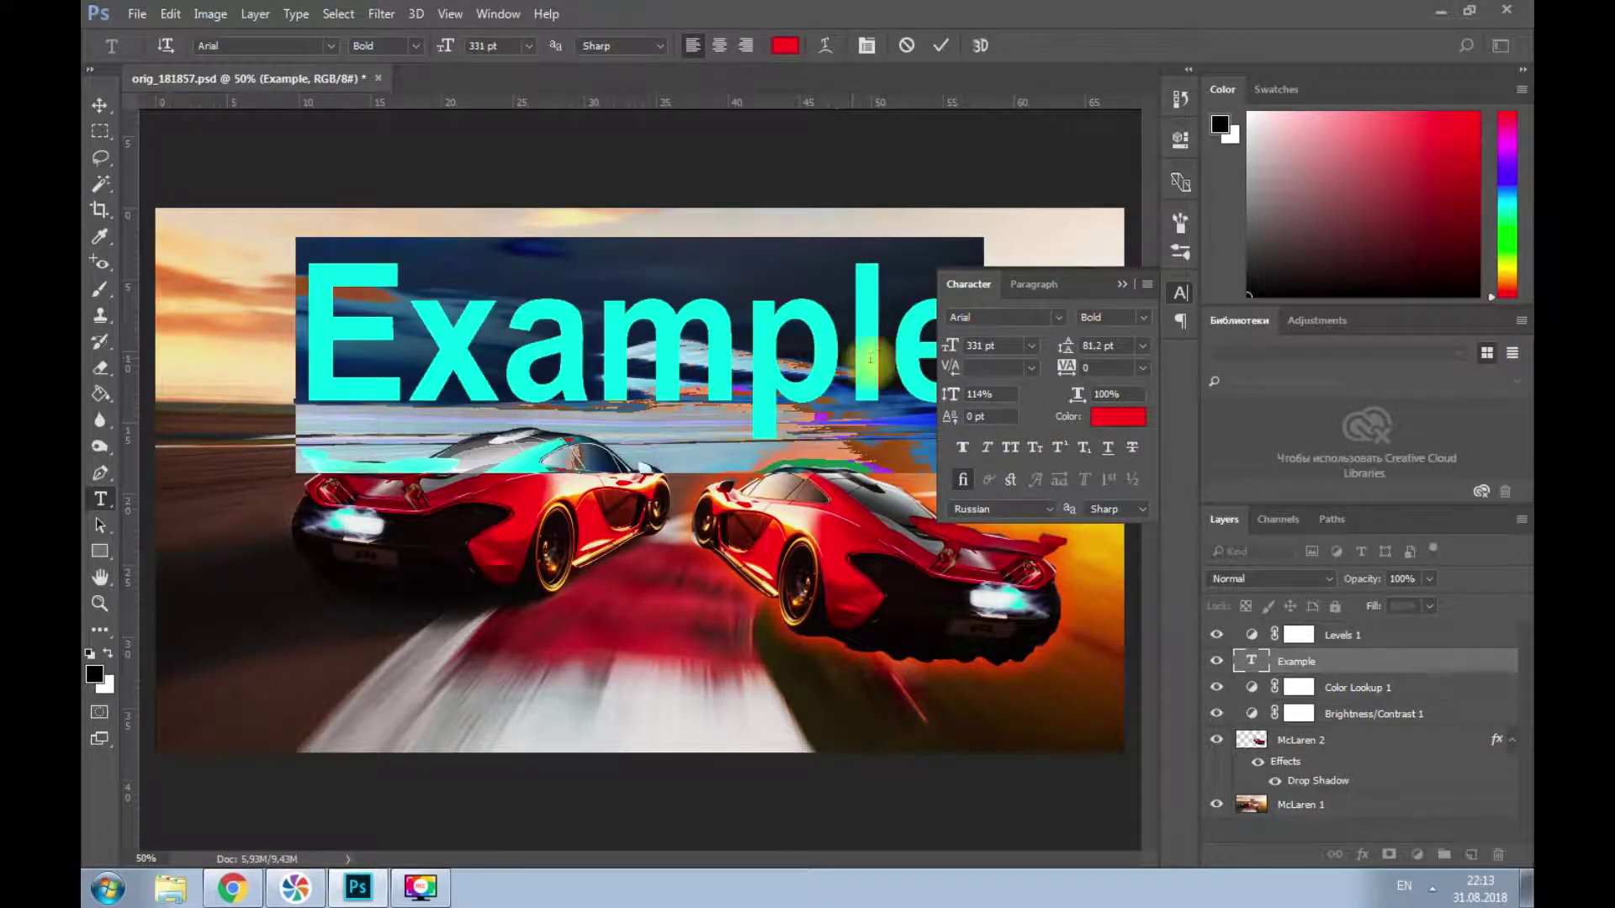
{"action": "mouse_move", "coordinate": [1079, 393]}
{"action": "left_mouse_down"}
{"action": "mouse_move", "coordinate": [1093, 402]}
{"action": "mouse_move", "coordinate": [1079, 404]}
{"action": "left_mouse_up"}
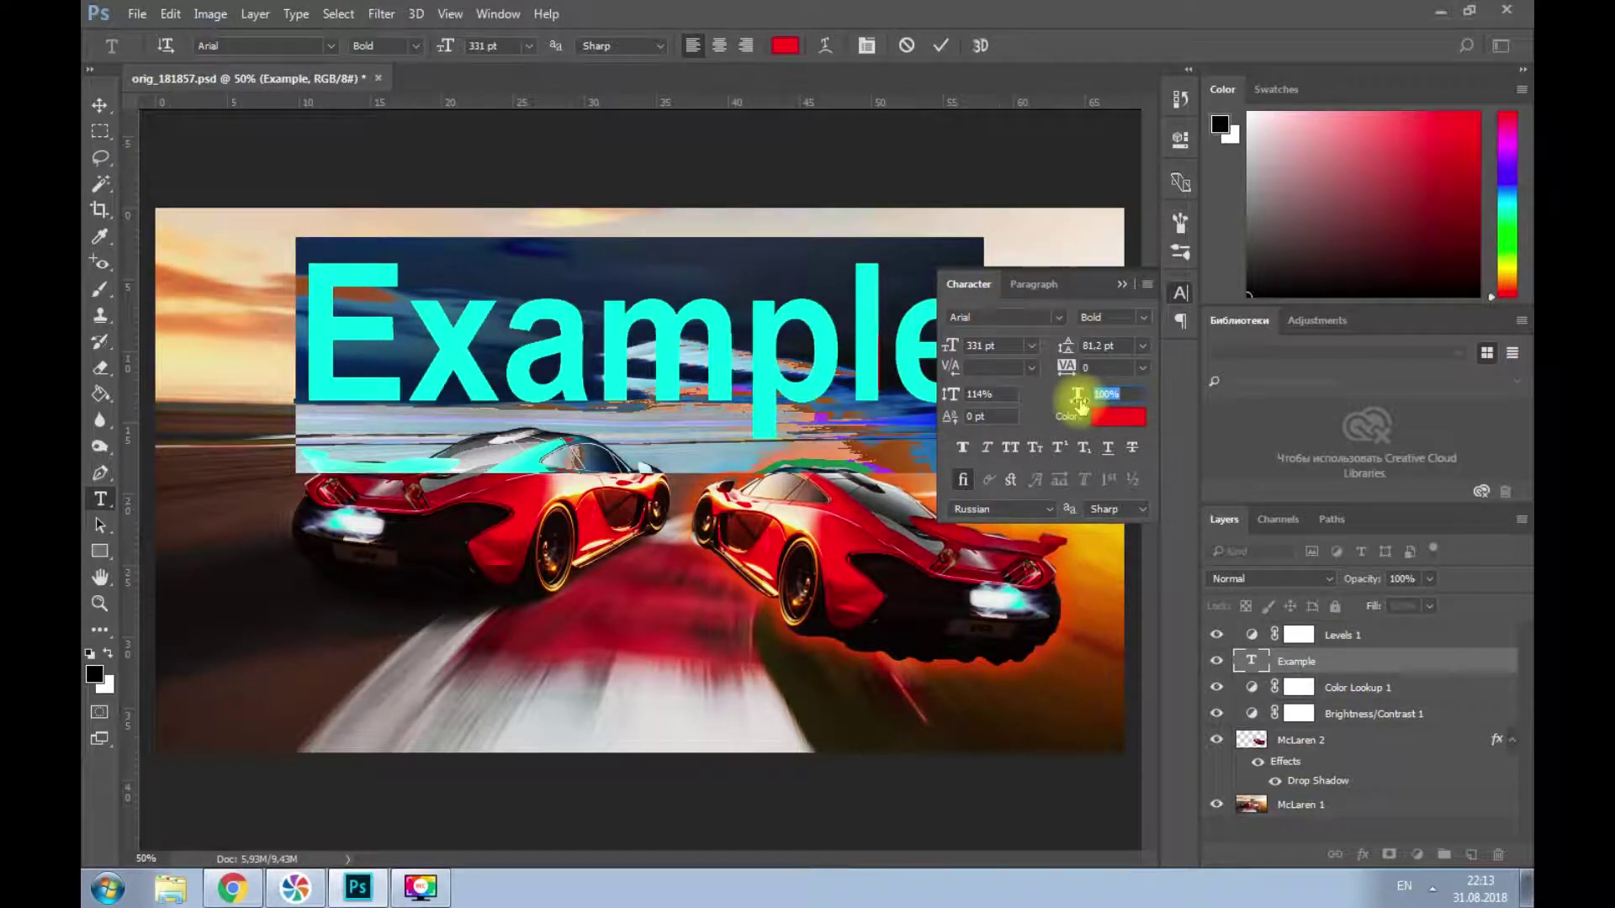
{"action": "left_click_drag", "start_coordinate": [949, 396], "coordinate": [936, 421]}
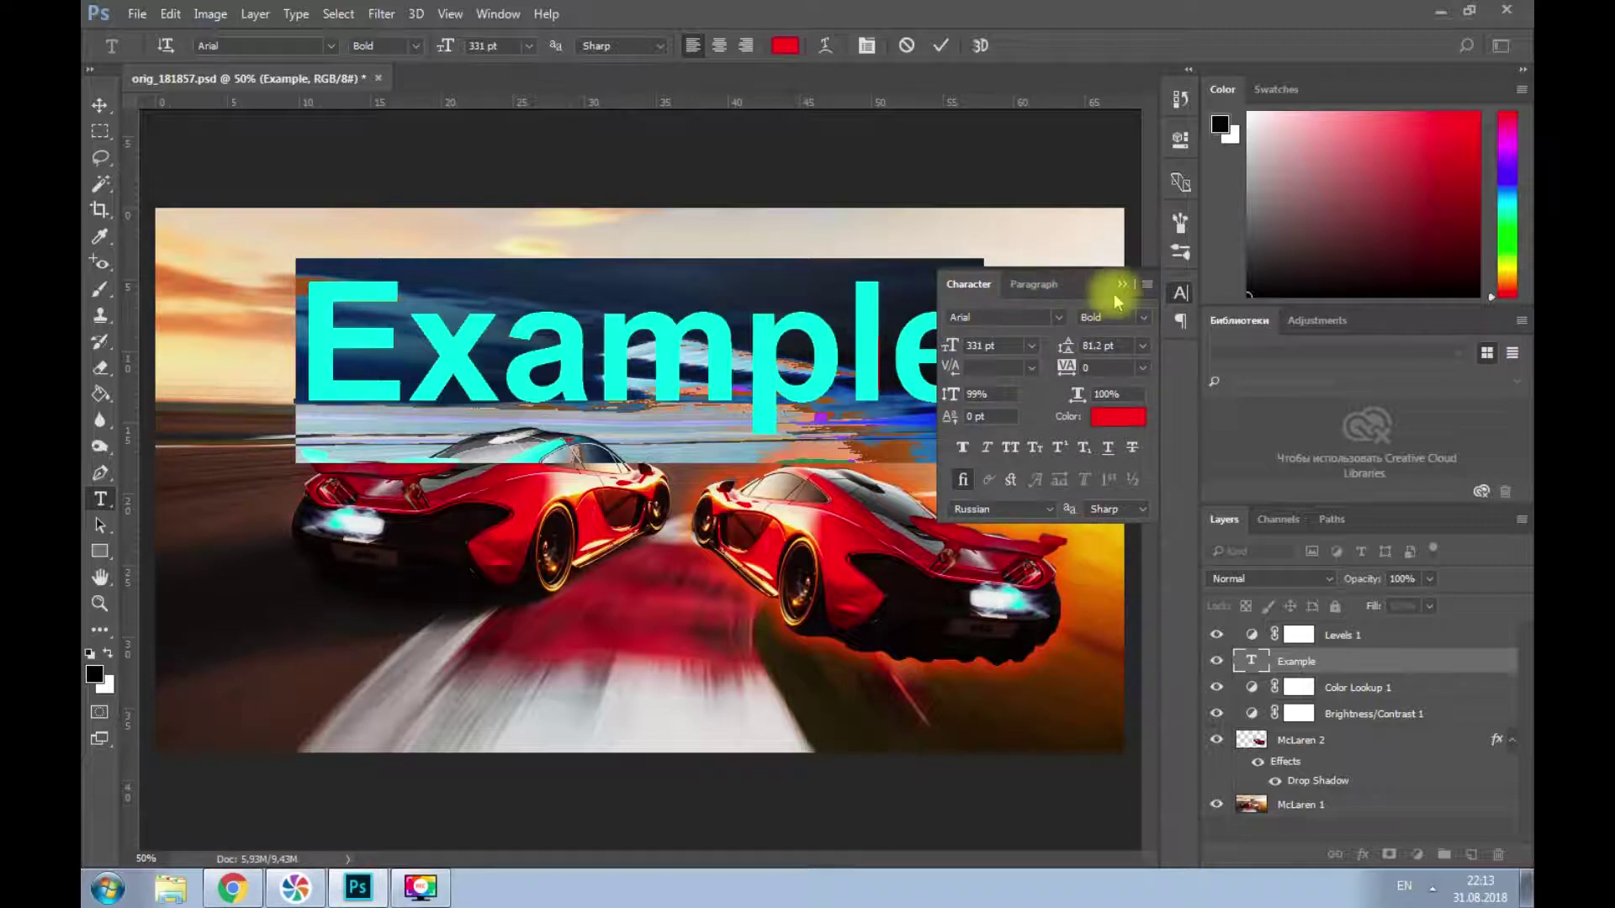
{"action": "key", "text": "ctrl+Return"}
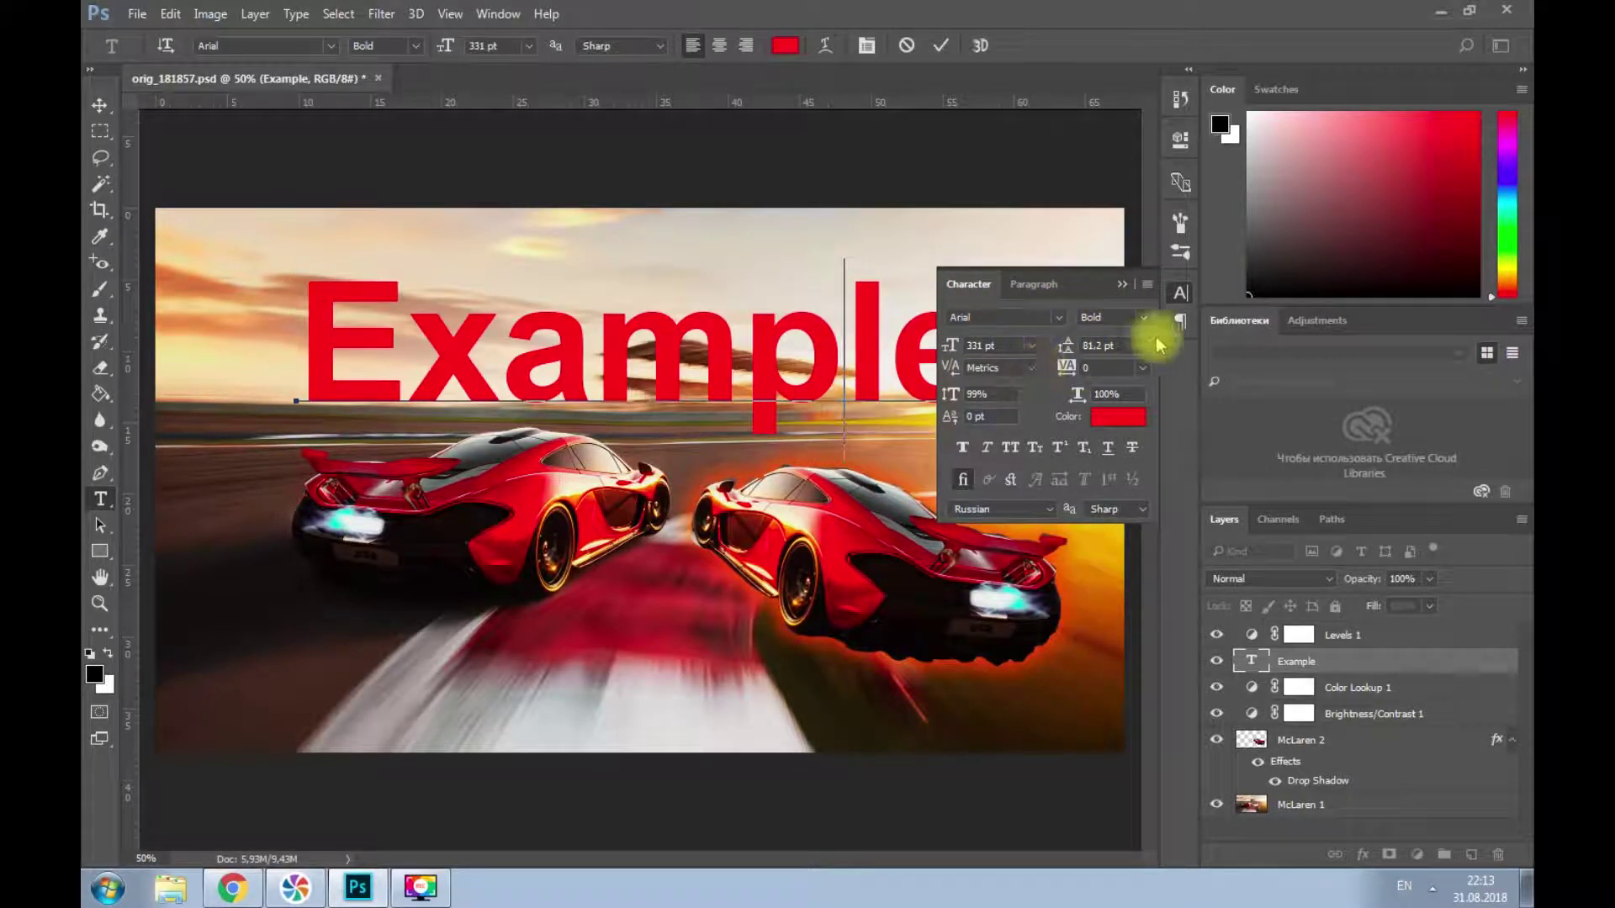
{"action": "left_click", "coordinate": [1123, 286]}
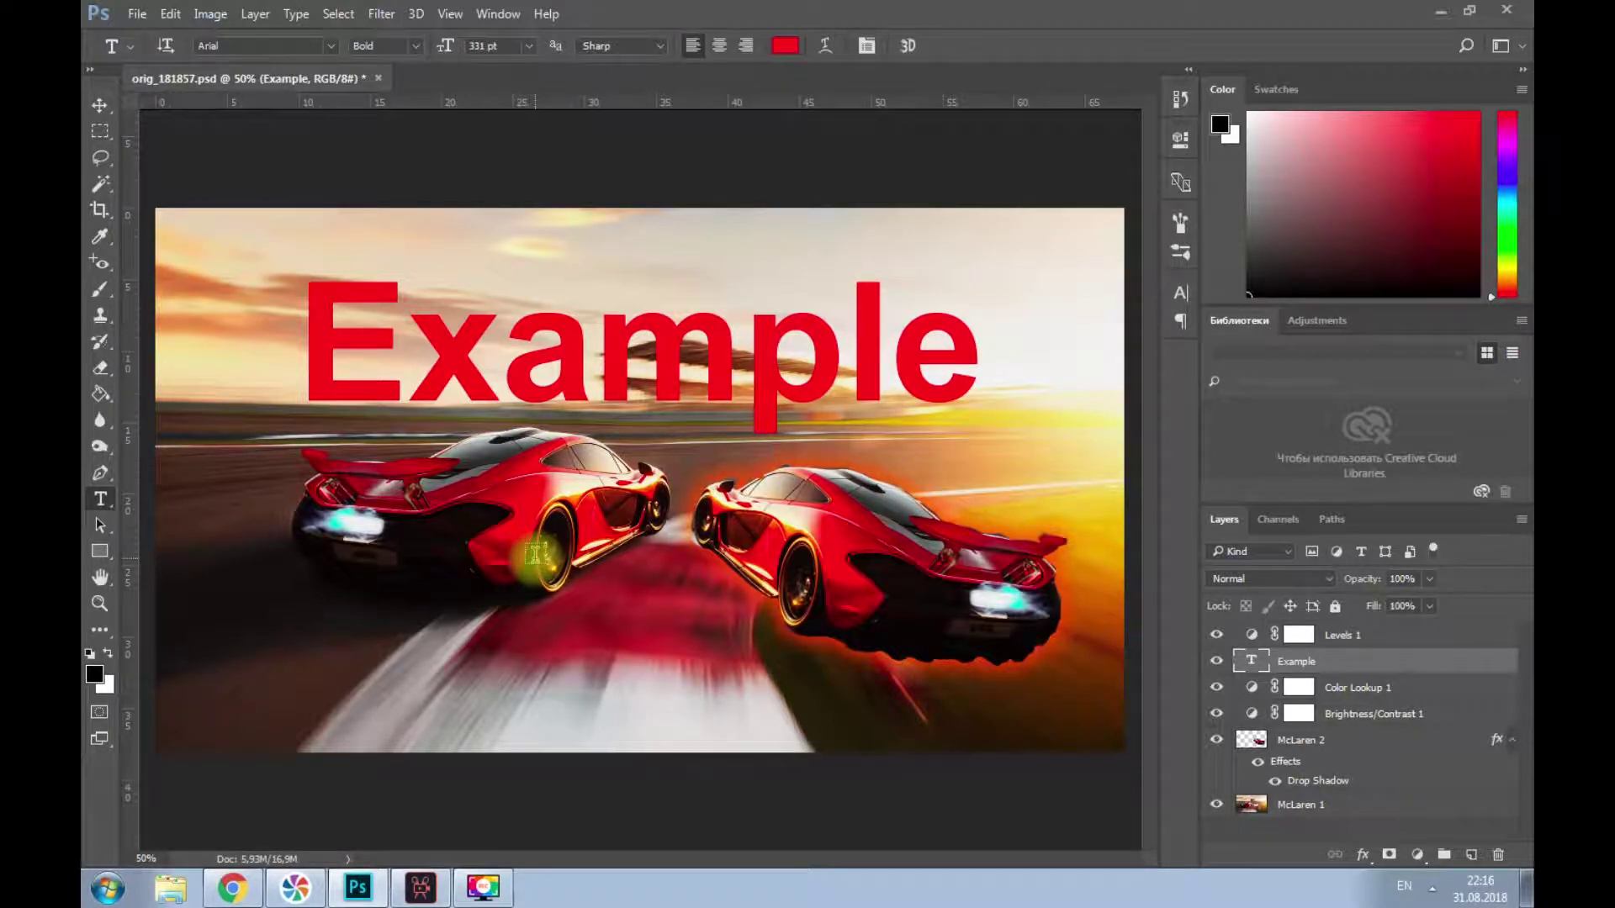
- Add a new text layer reading "e" over the first car and color the letter black (000000)
{"action": "left_click", "coordinate": [502, 580]}
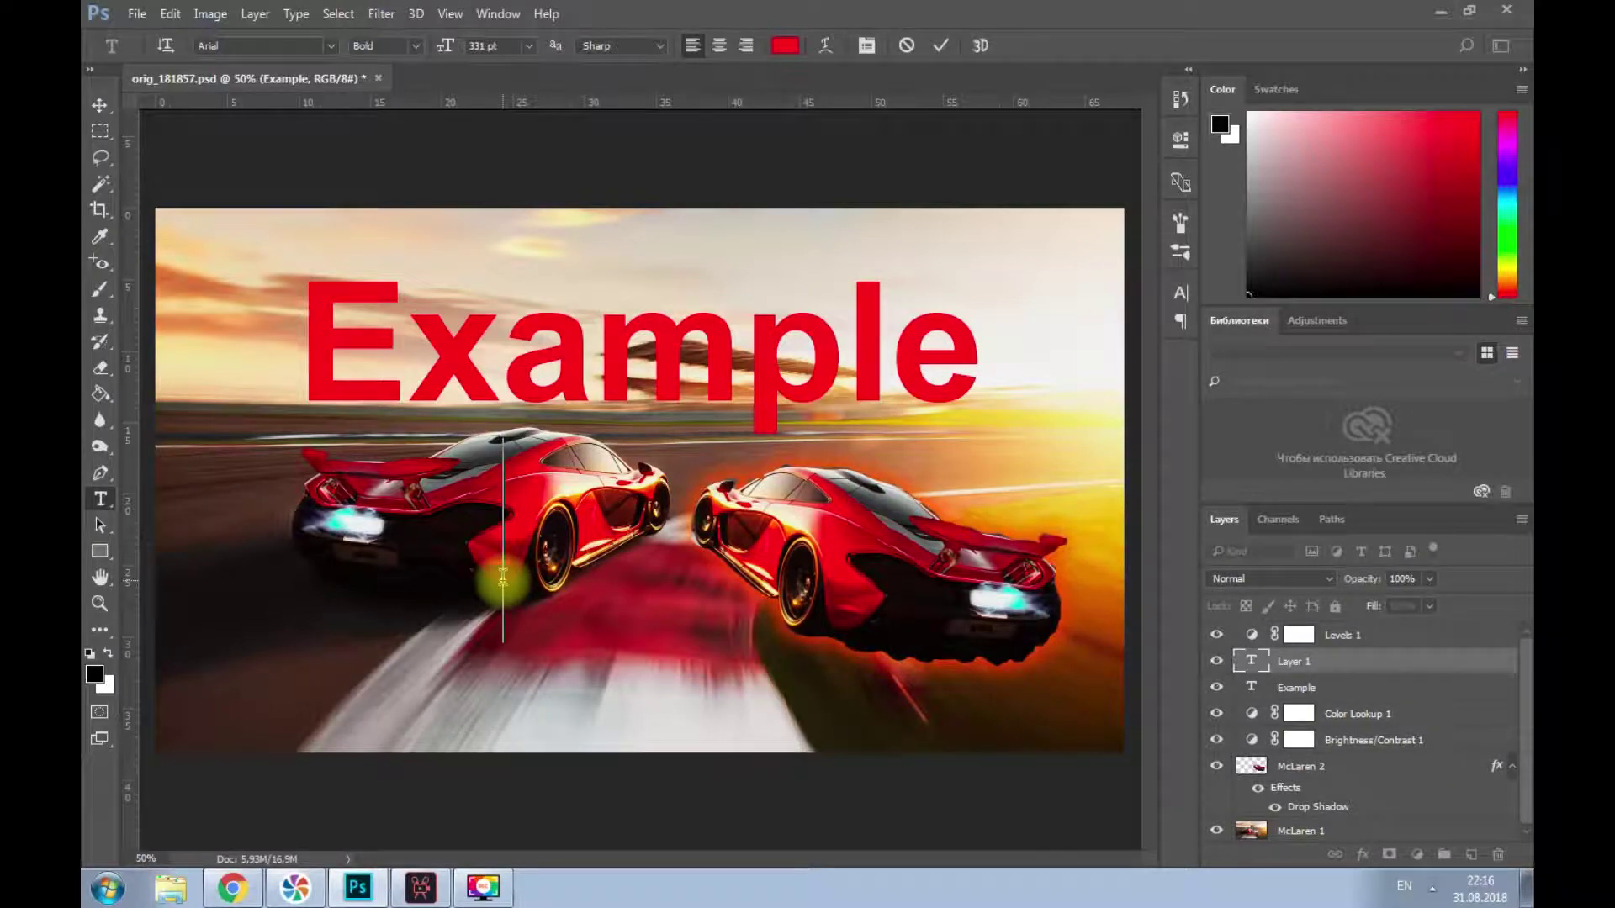
{"action": "type", "text": "e"}
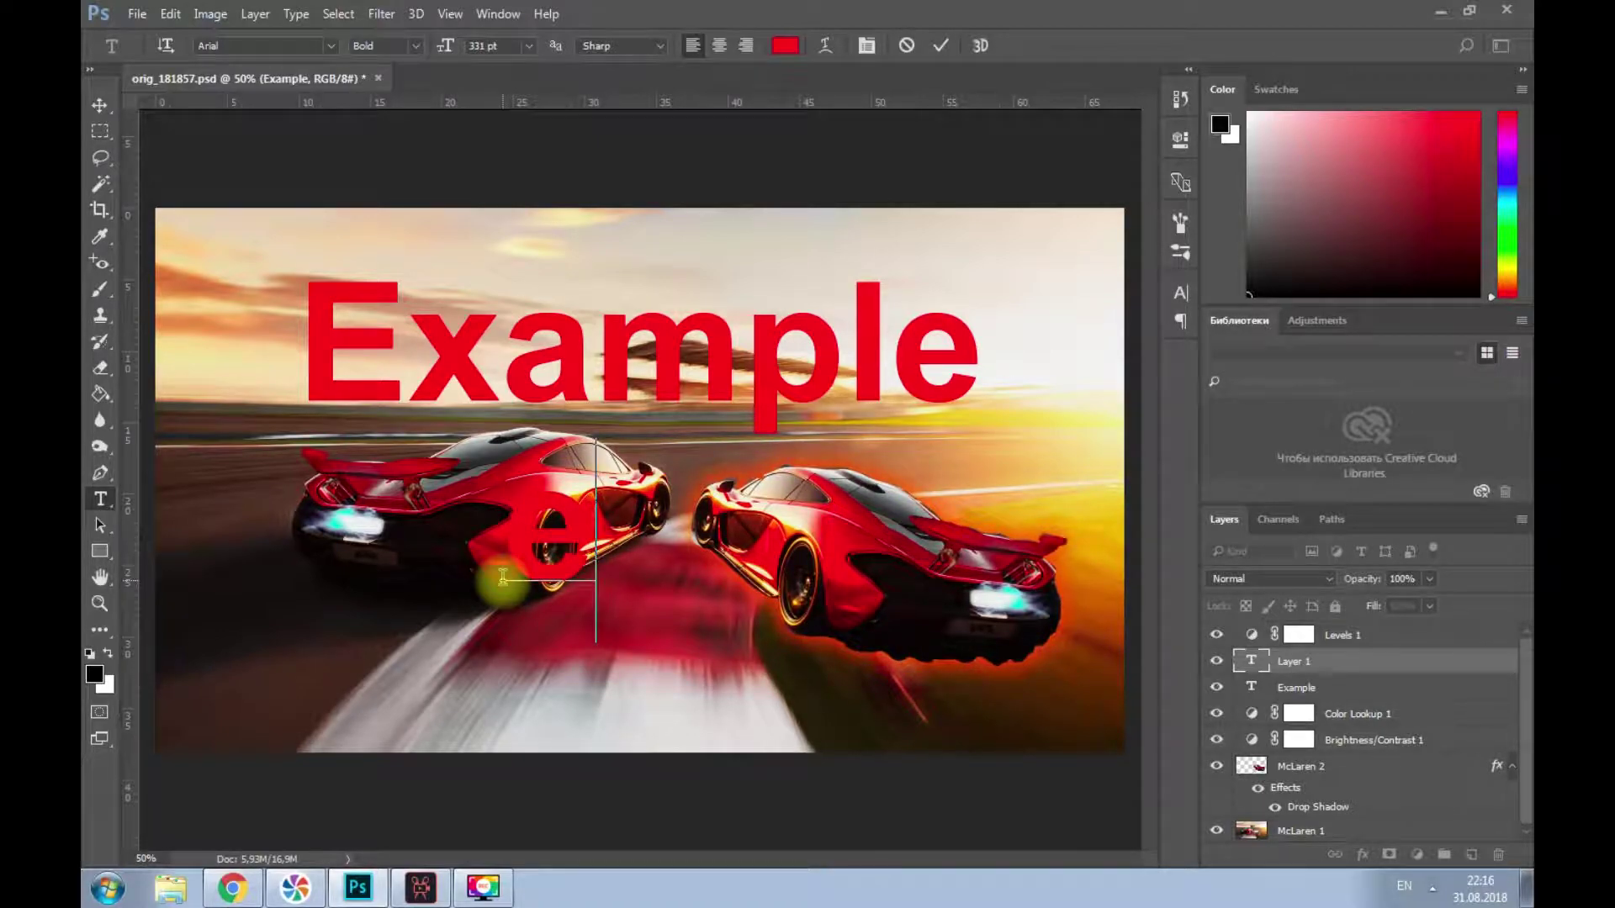
{"action": "double_click", "coordinate": [548, 560]}
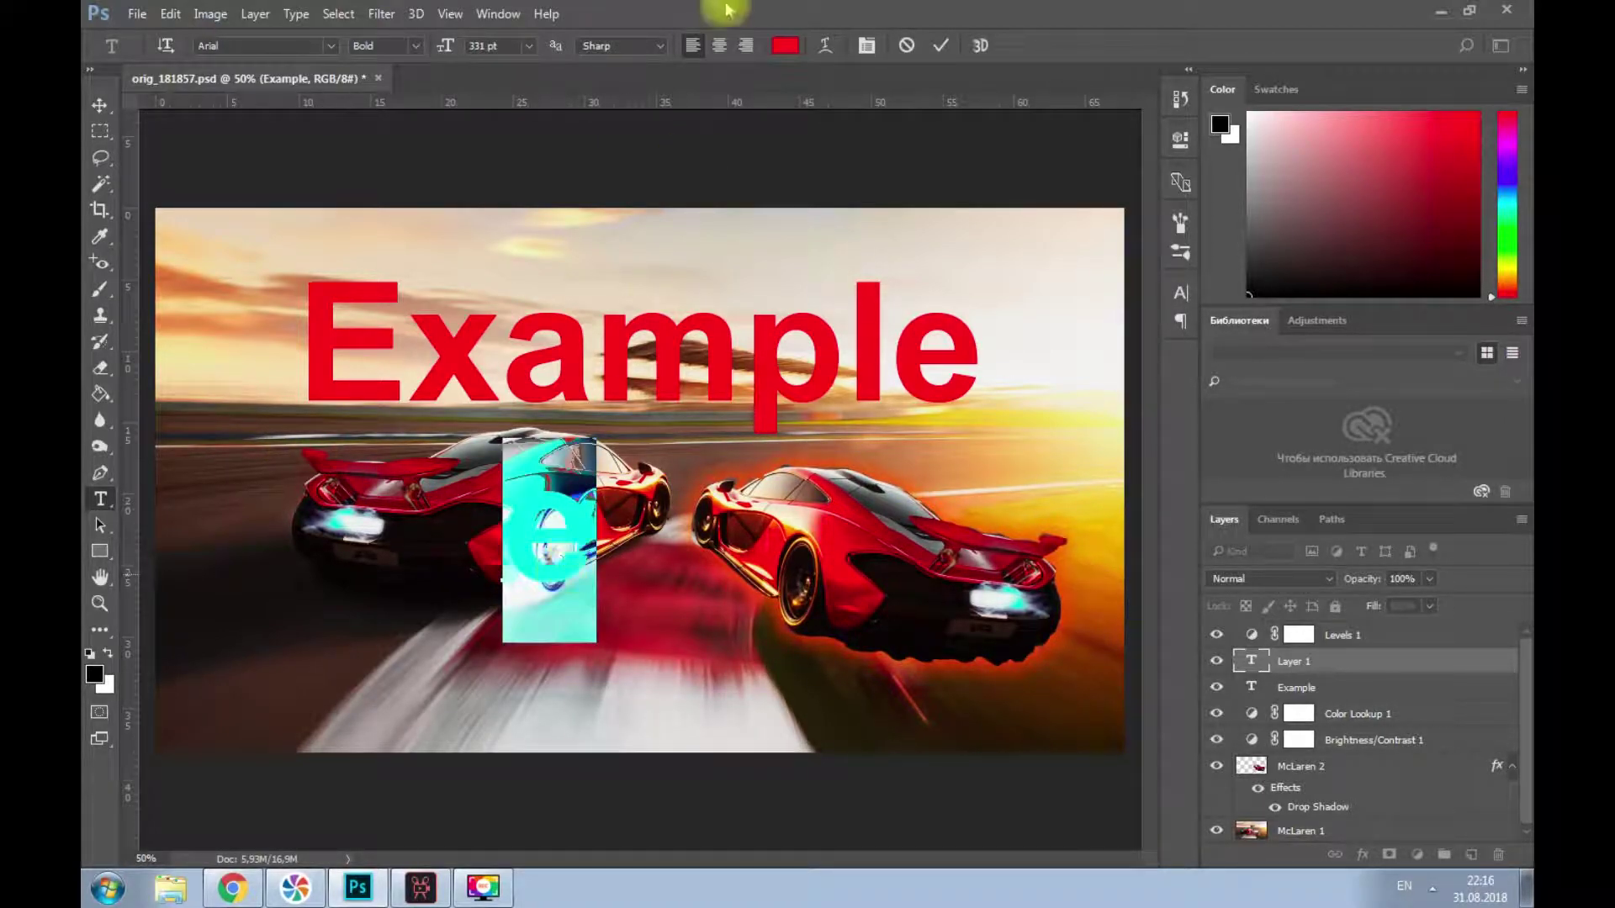
{"action": "left_click", "coordinate": [788, 47]}
{"action": "left_click", "coordinate": [945, 604]}
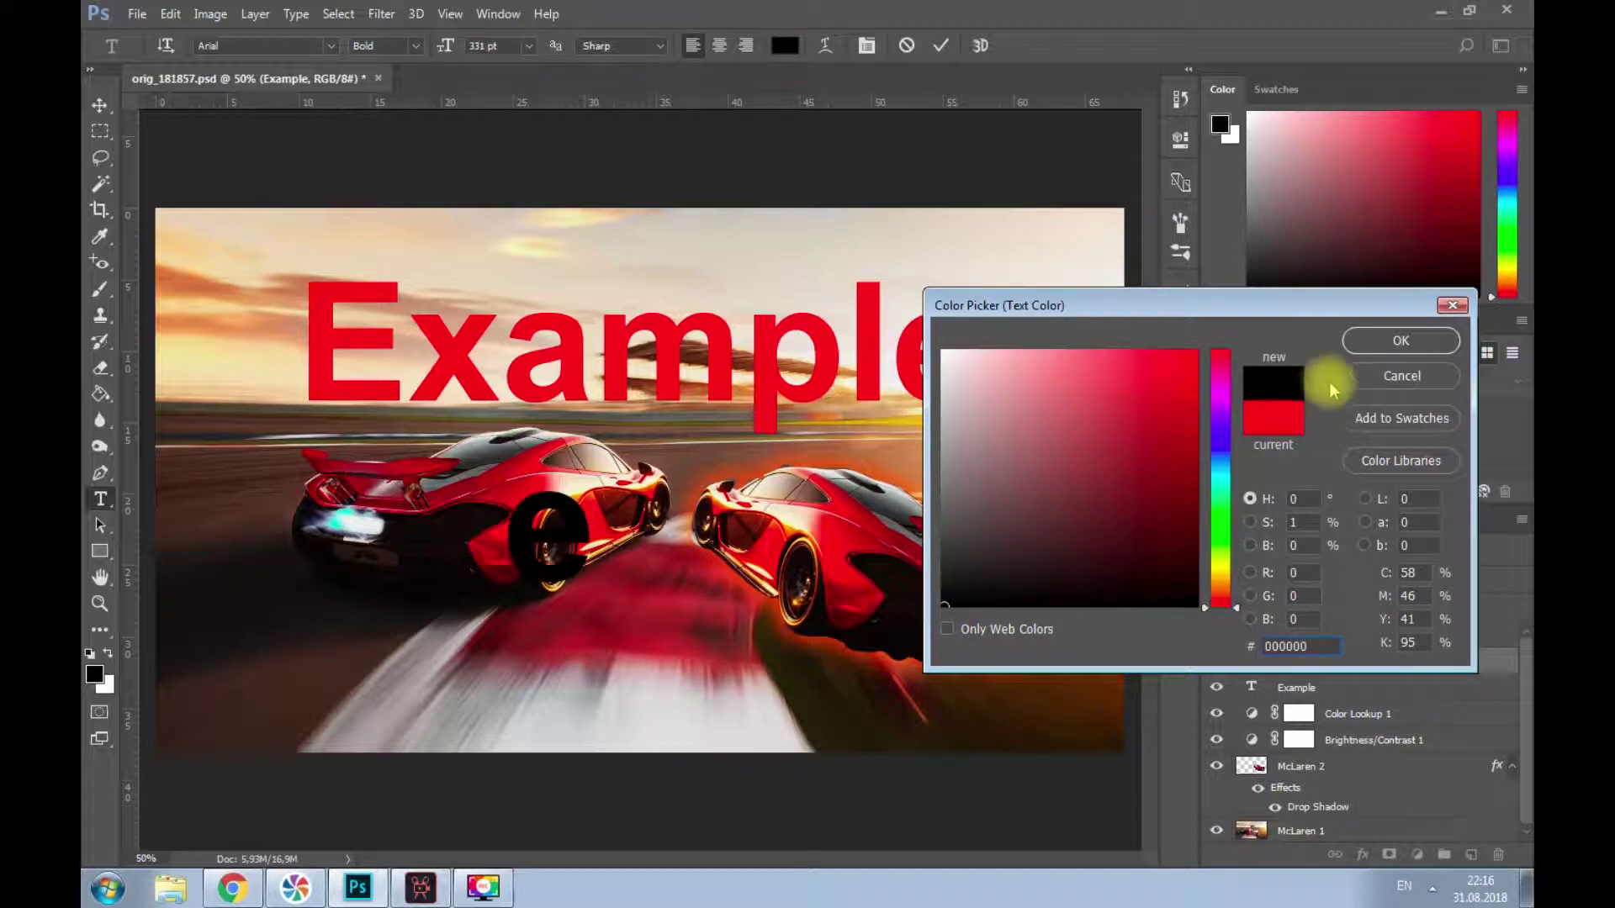
{"action": "left_click", "coordinate": [1373, 342]}
- Move the black "e" down onto the road below the cars
{"action": "left_click", "coordinate": [100, 106]}
{"action": "left_click", "coordinate": [575, 530]}
{"action": "left_click_drag", "start_coordinate": [578, 534], "coordinate": [542, 683]}
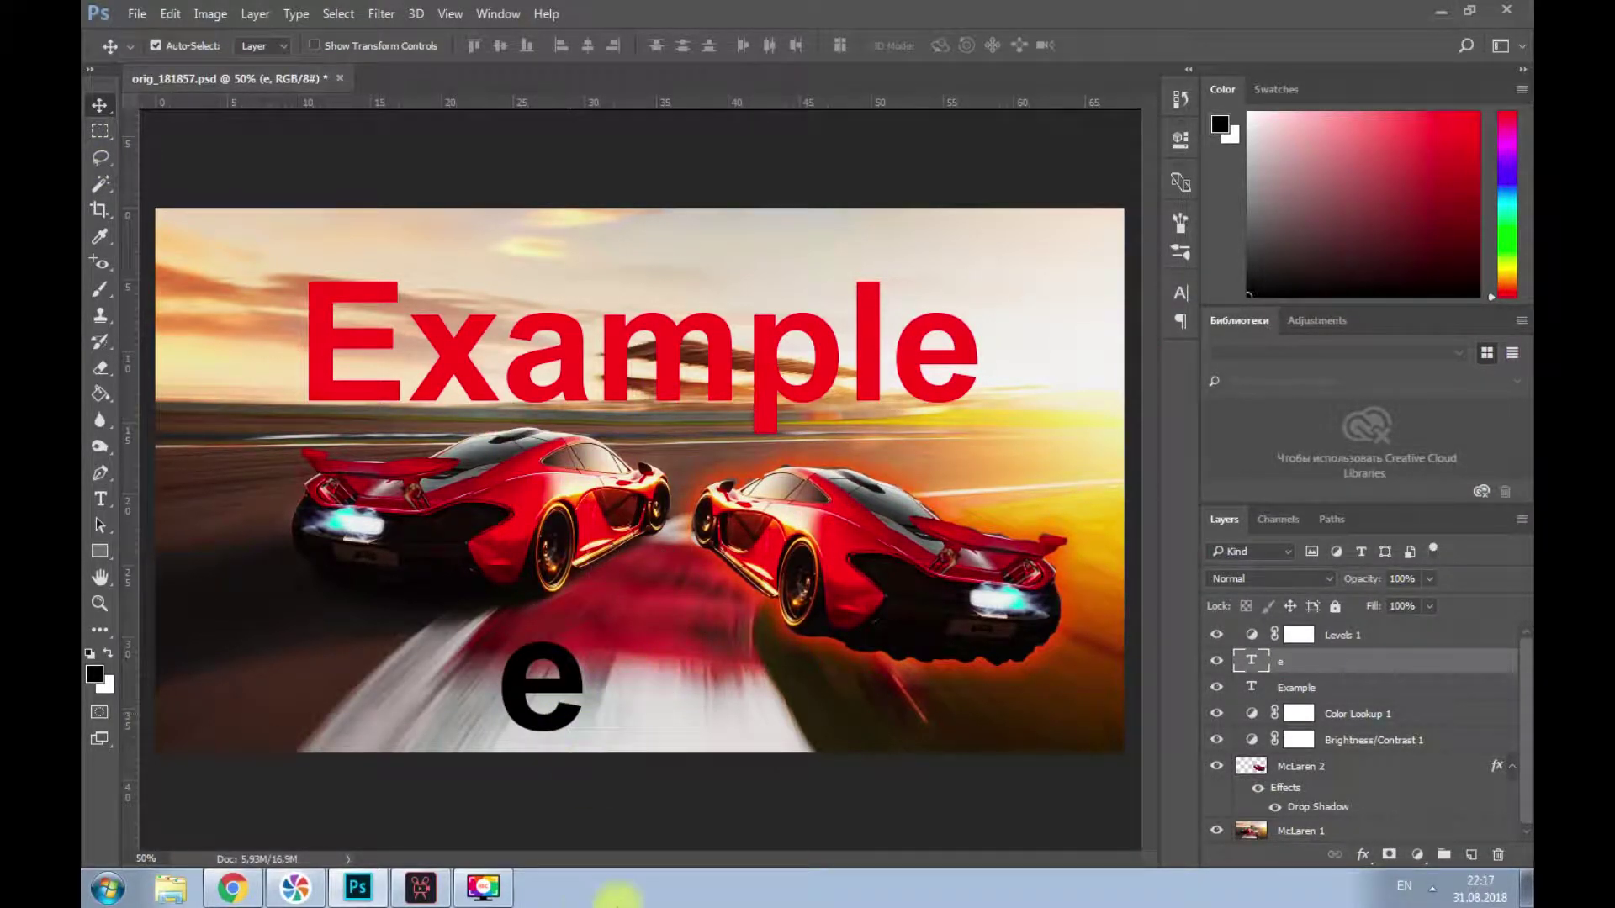
{"action": "left_click", "coordinate": [100, 498]}
{"action": "left_click", "coordinate": [535, 685]}
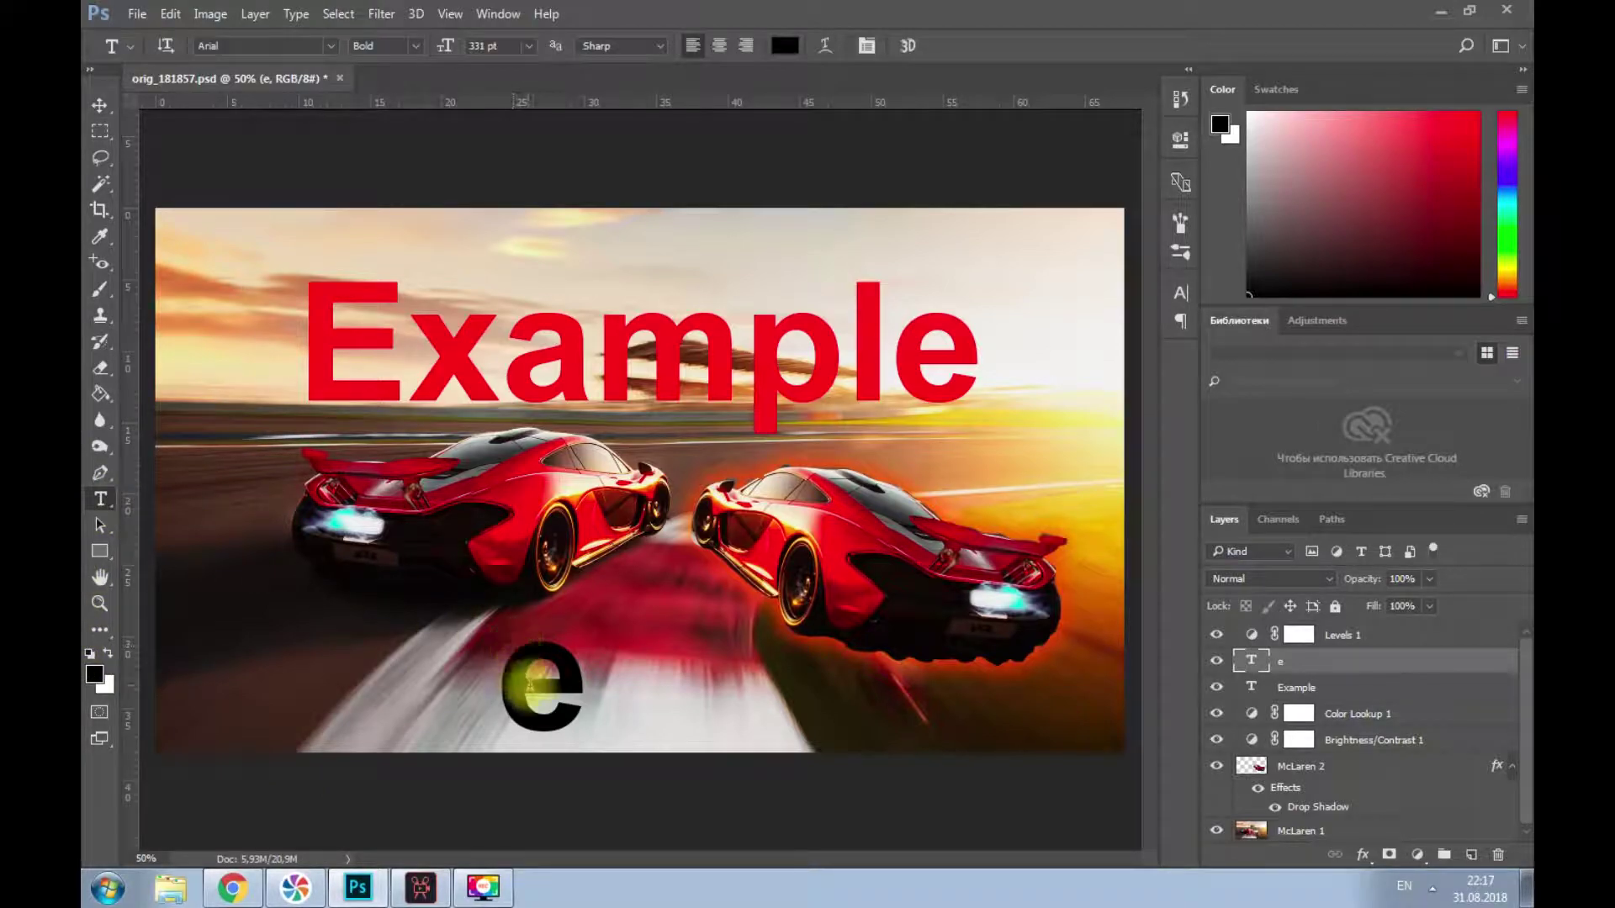
{"action": "double_click", "coordinate": [541, 688]}
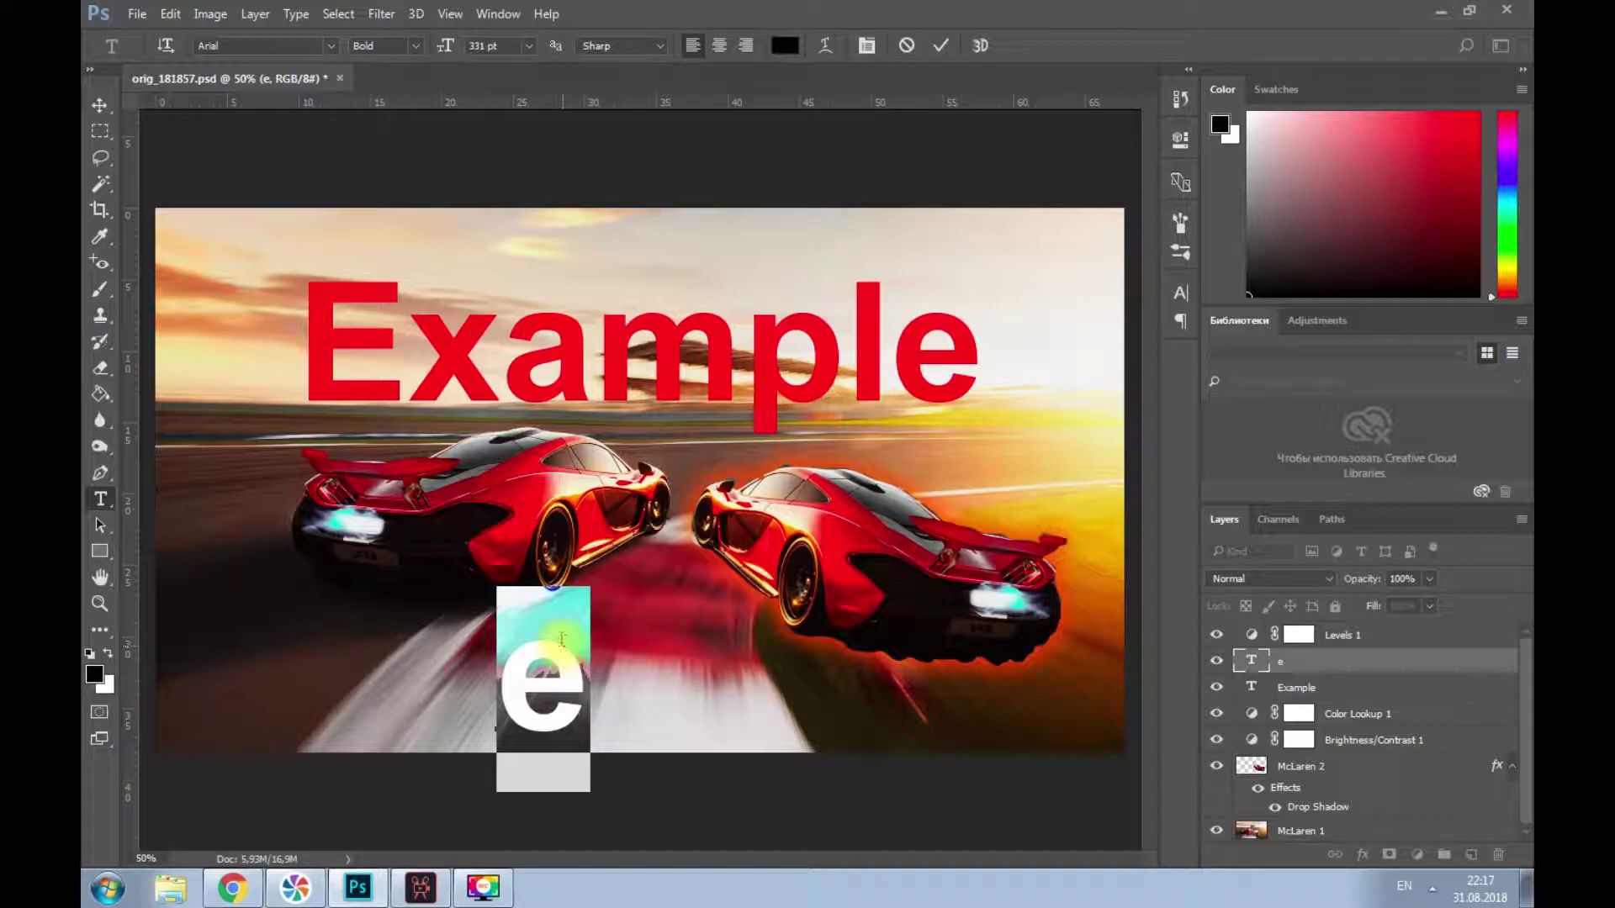
{"action": "left_click", "coordinate": [573, 707]}
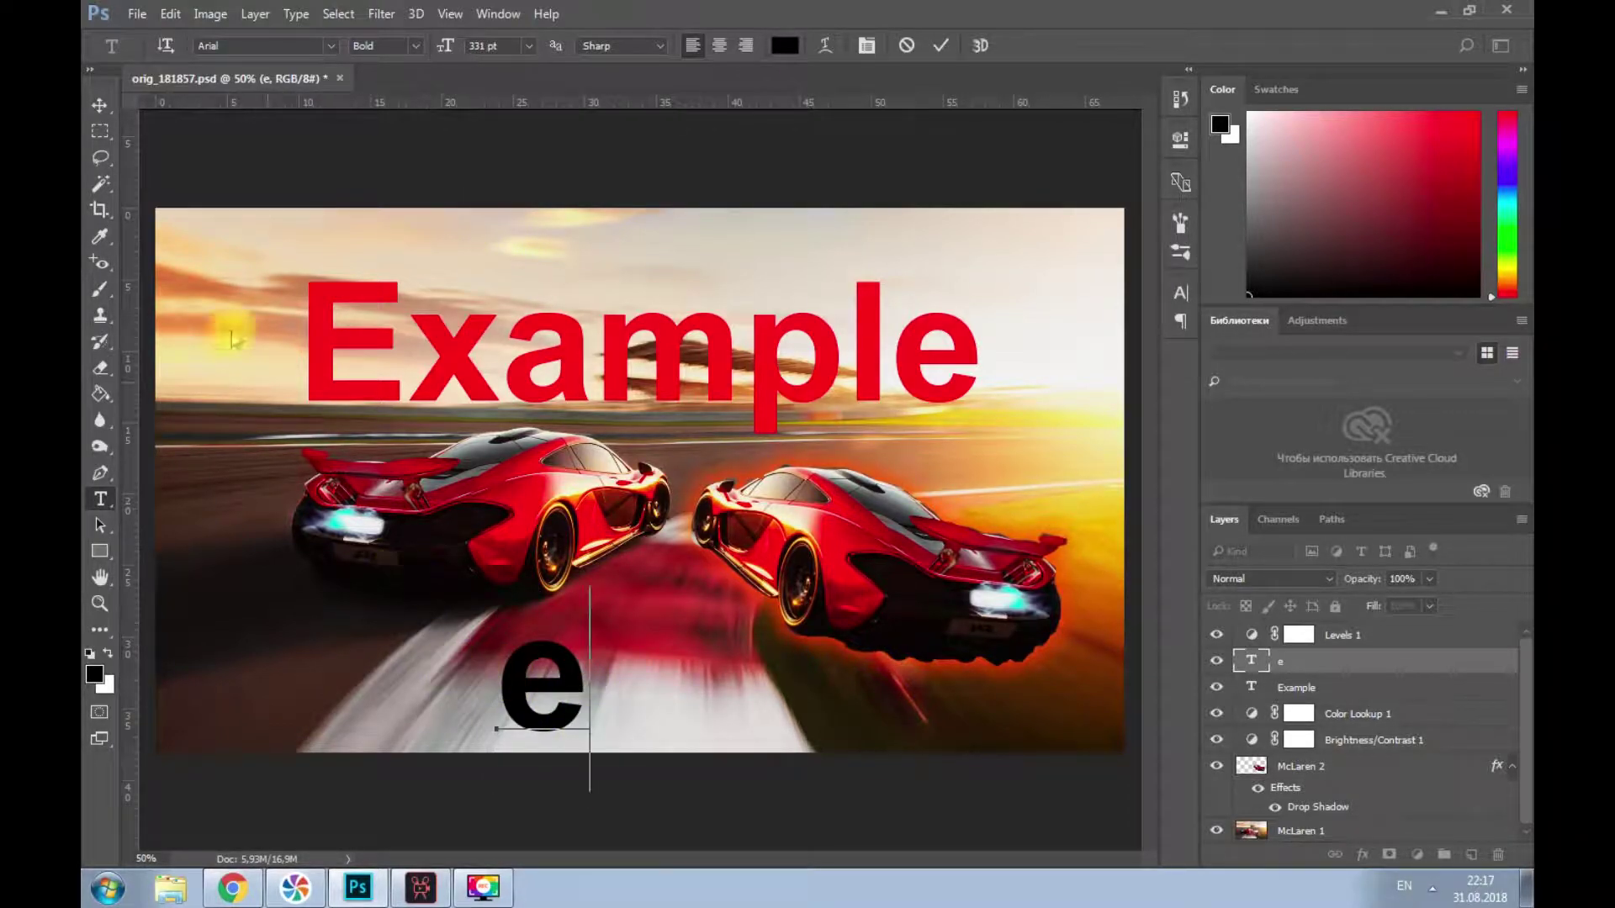
- Free-transform the "e" layer and flip it vertically with a height of -100%
{"action": "left_click", "coordinate": [99, 105]}
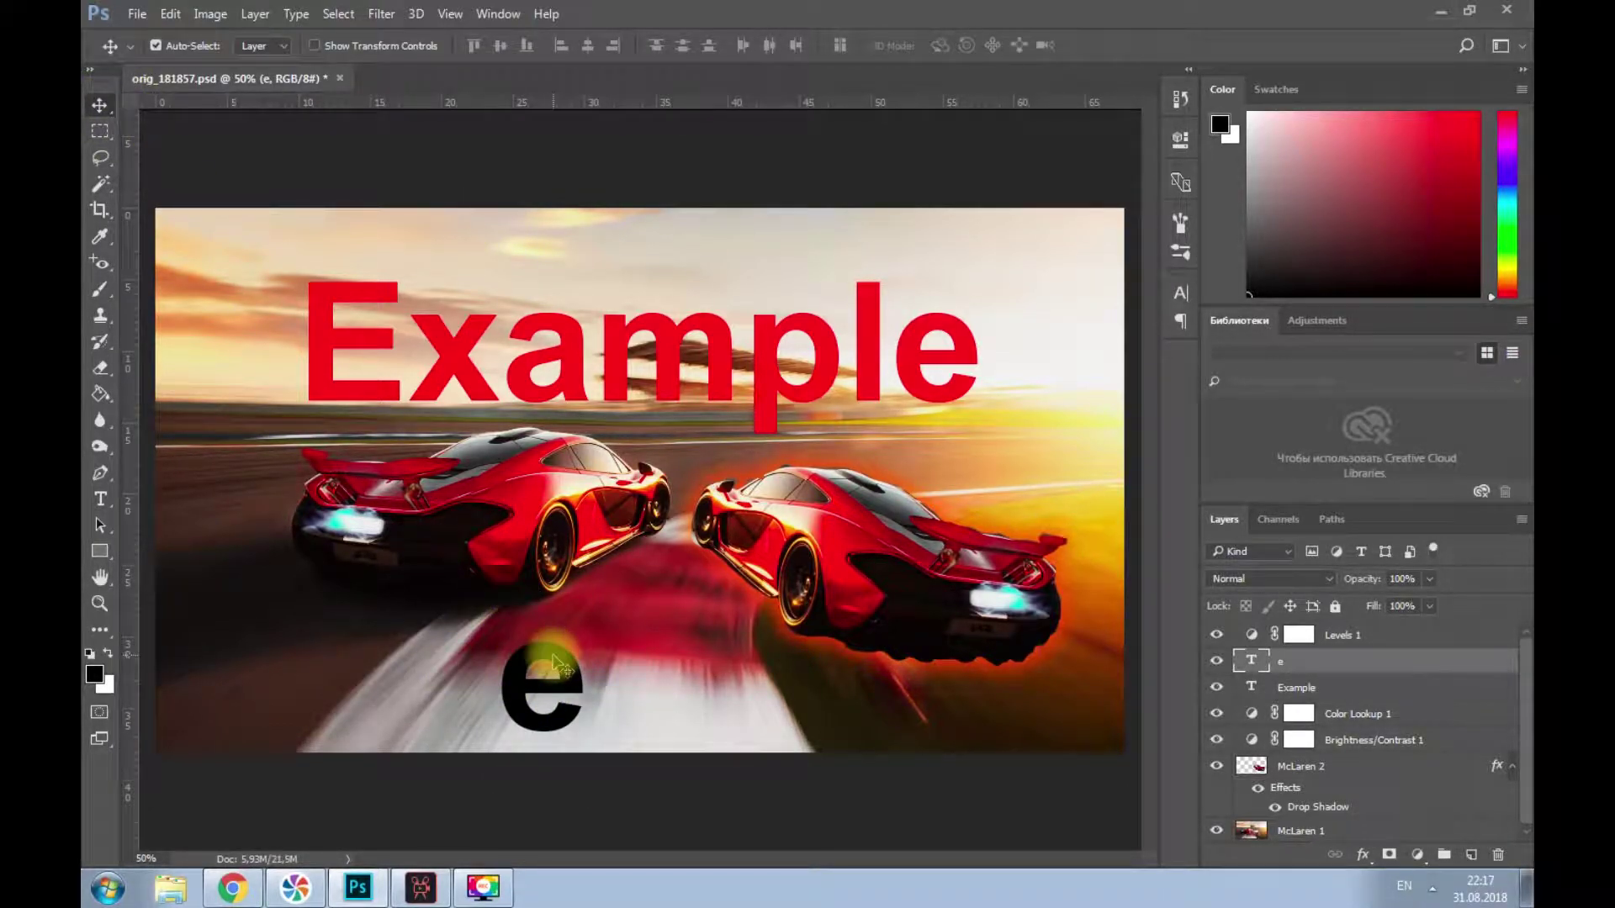
{"action": "key", "text": "ctrl+t"}
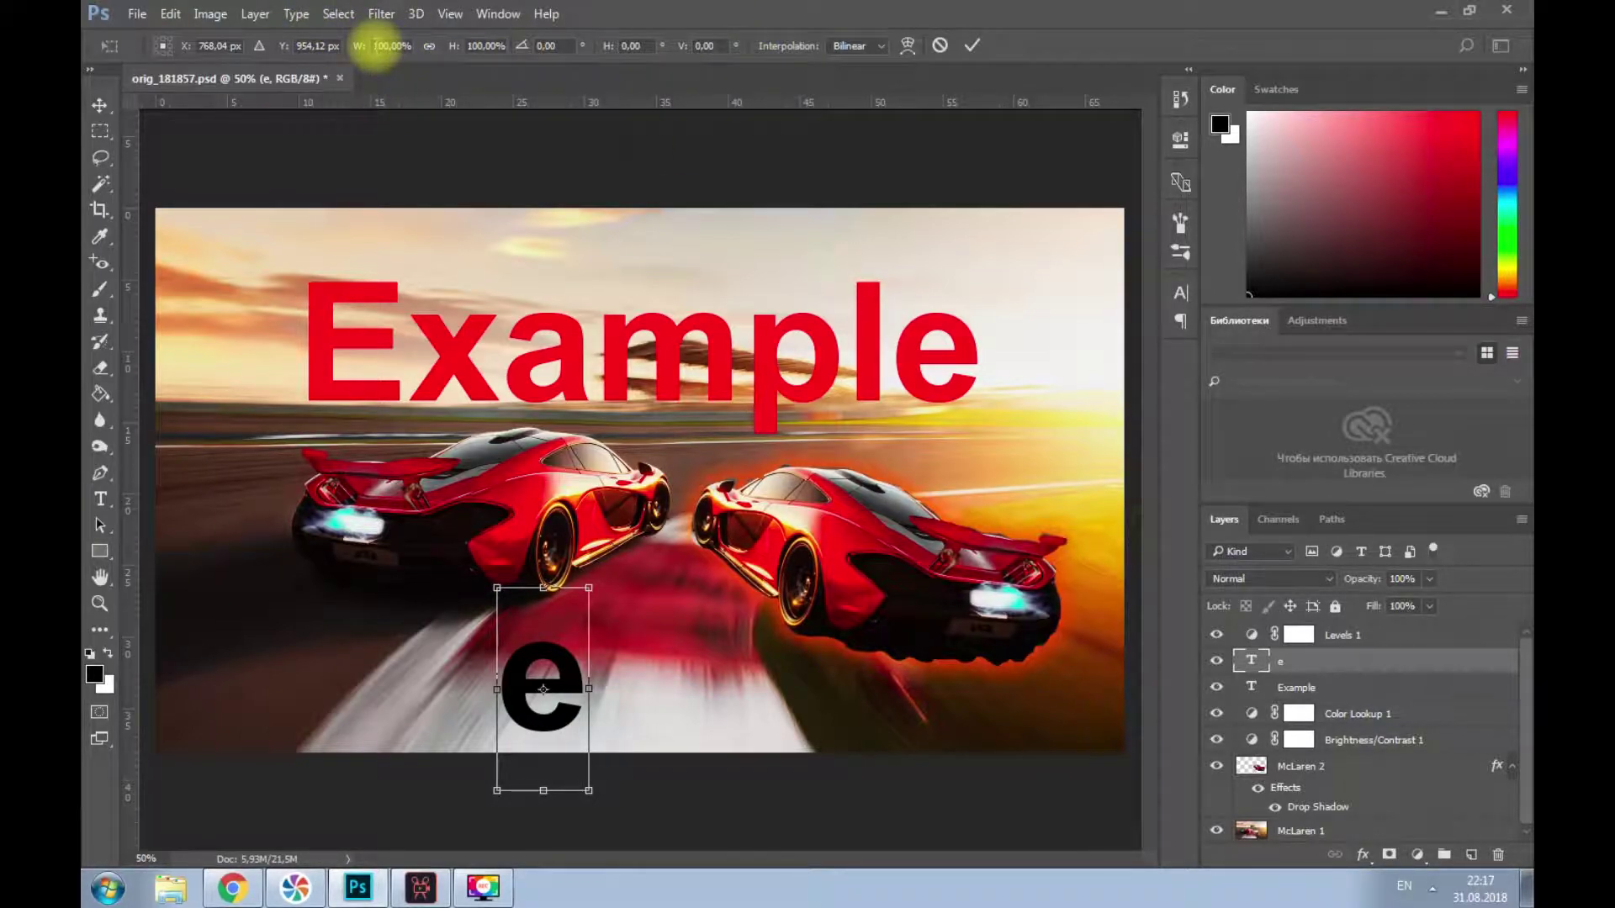
{"action": "left_click", "coordinate": [469, 47]}
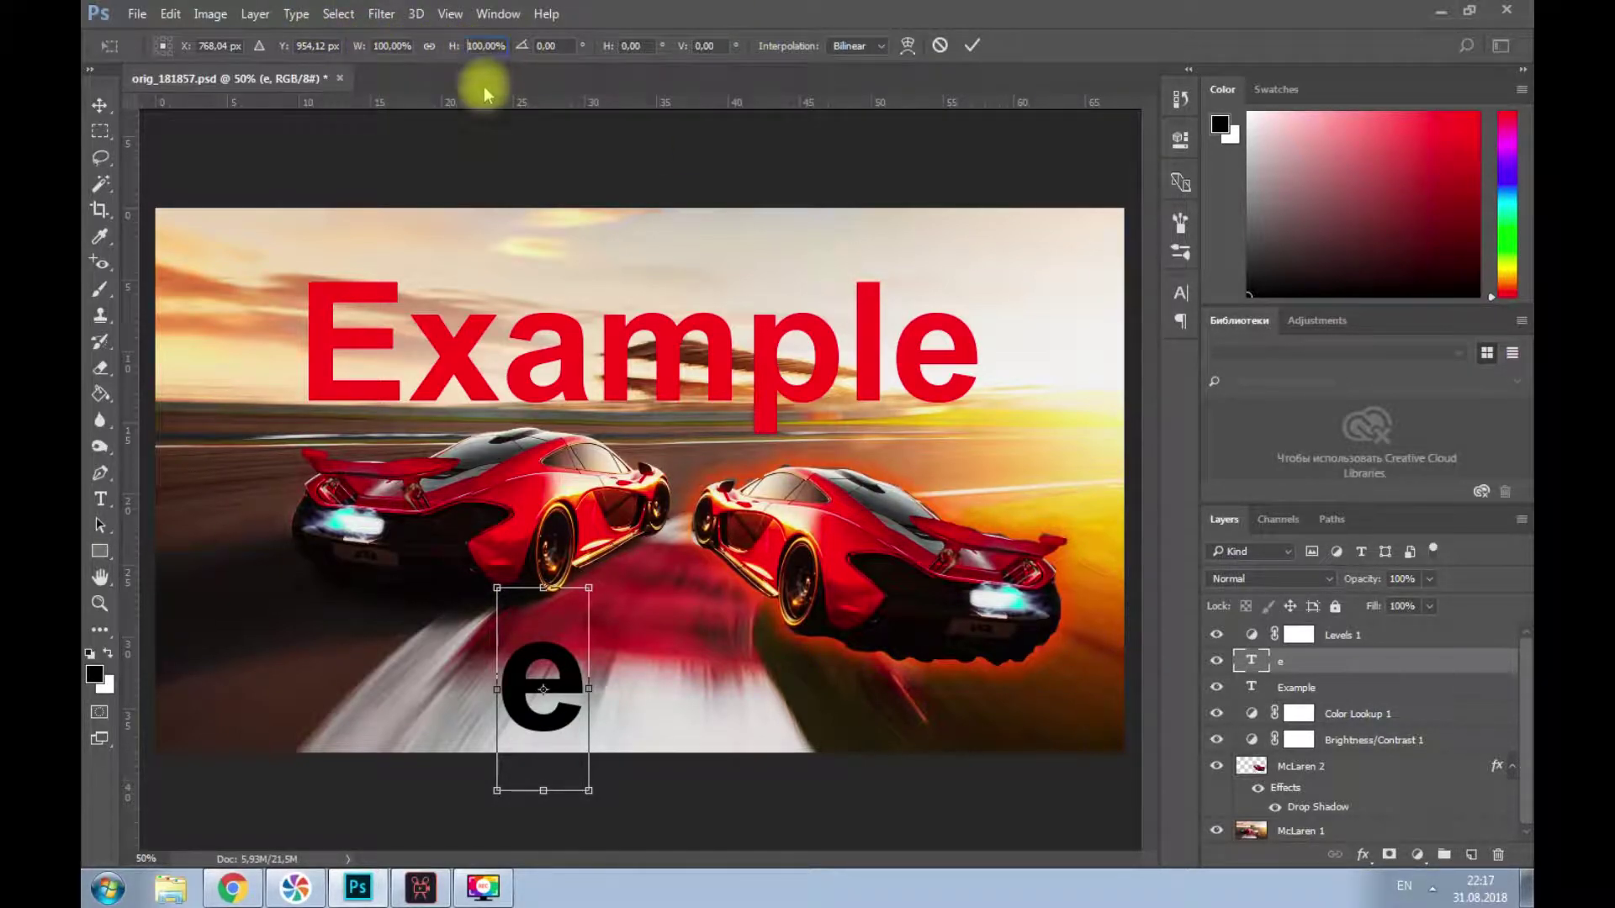
{"action": "type", "text": "-"}
{"action": "key", "text": "Return"}
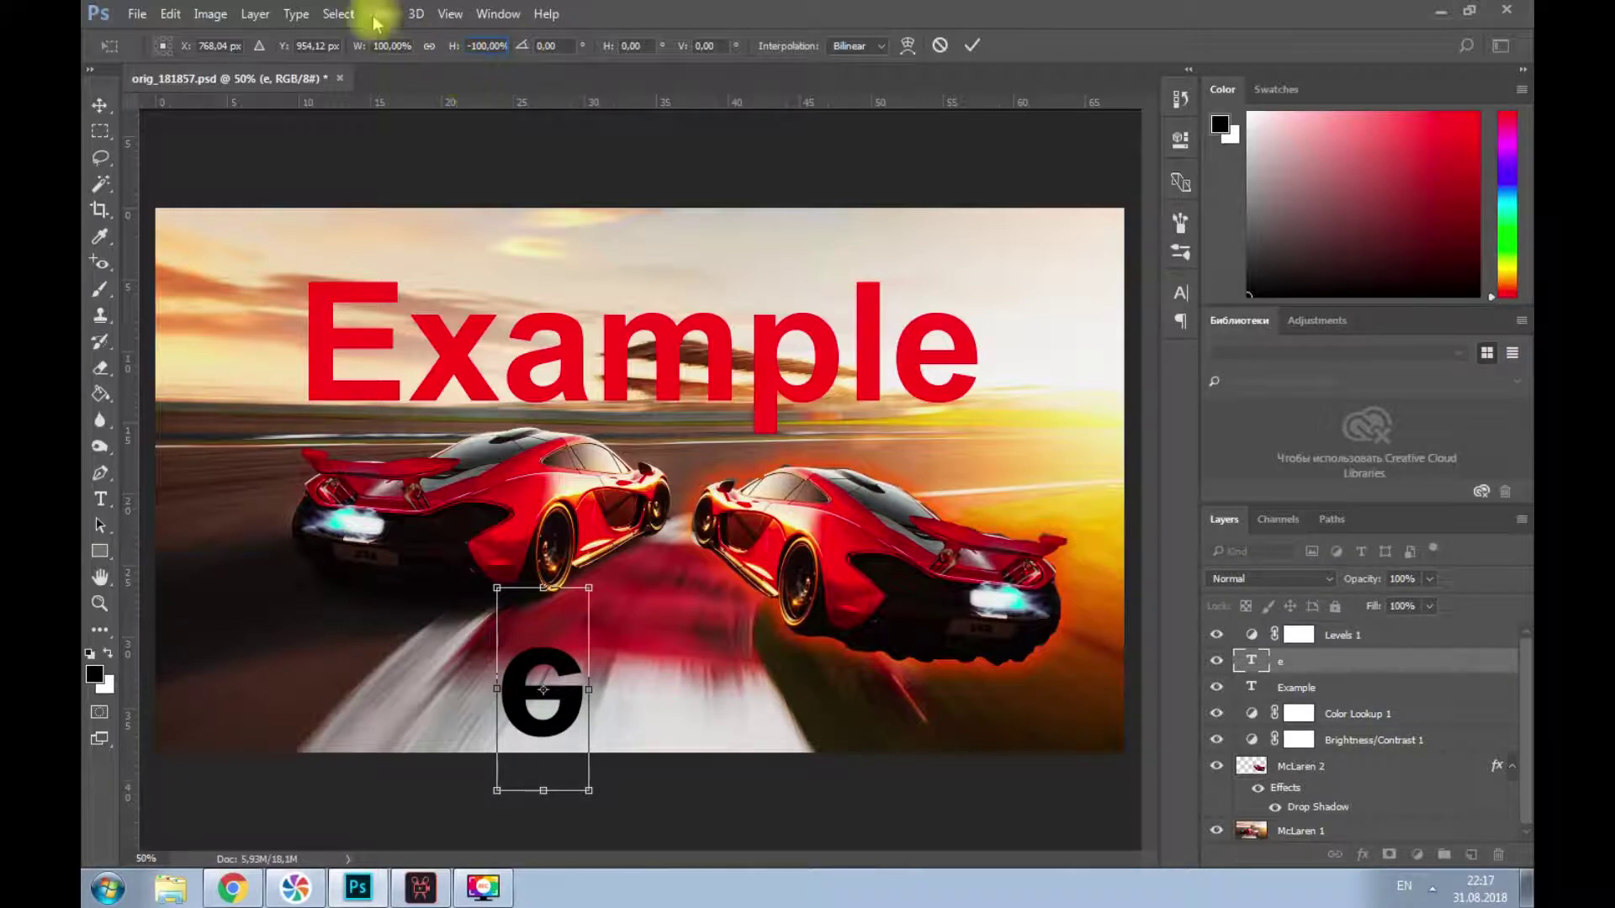
- Flip the "e" horizontally with a width of -100%, apply the transformation and shift the letter slightly left along the road
{"action": "left_click", "coordinate": [379, 46]}
{"action": "type", "text": "-"}
{"action": "key", "text": "Return"}
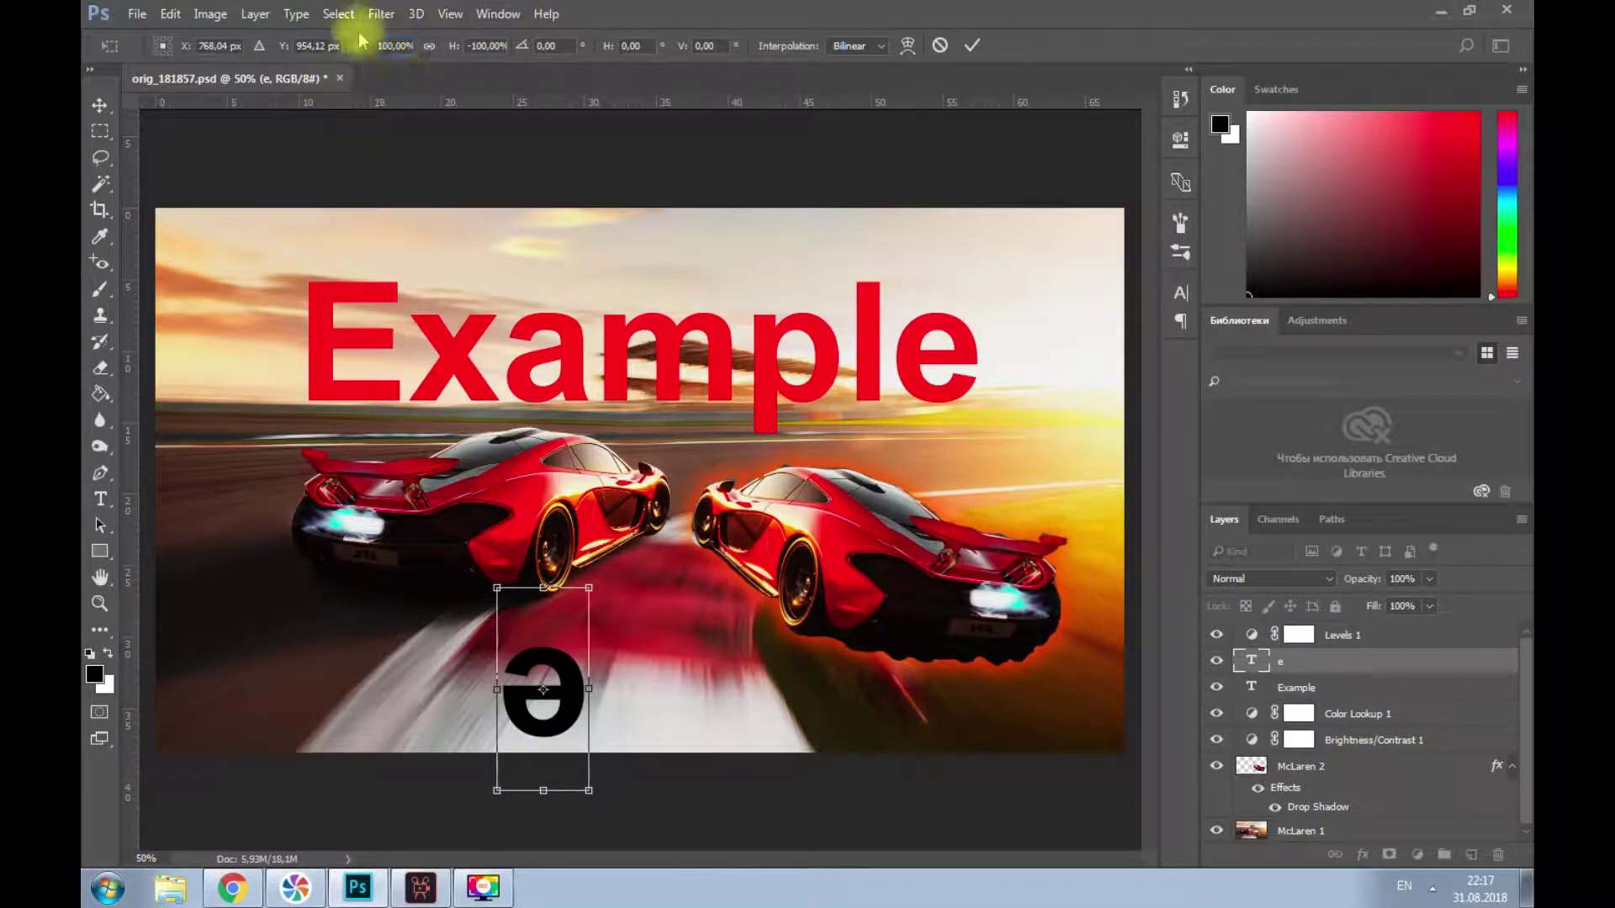
{"action": "left_click", "coordinate": [103, 111]}
{"action": "left_click", "coordinate": [727, 340]}
{"action": "mouse_move", "coordinate": [572, 698]}
{"action": "left_mouse_down"}
{"action": "mouse_move", "coordinate": [529, 639]}
{"action": "mouse_move", "coordinate": [589, 685]}
{"action": "left_mouse_up"}
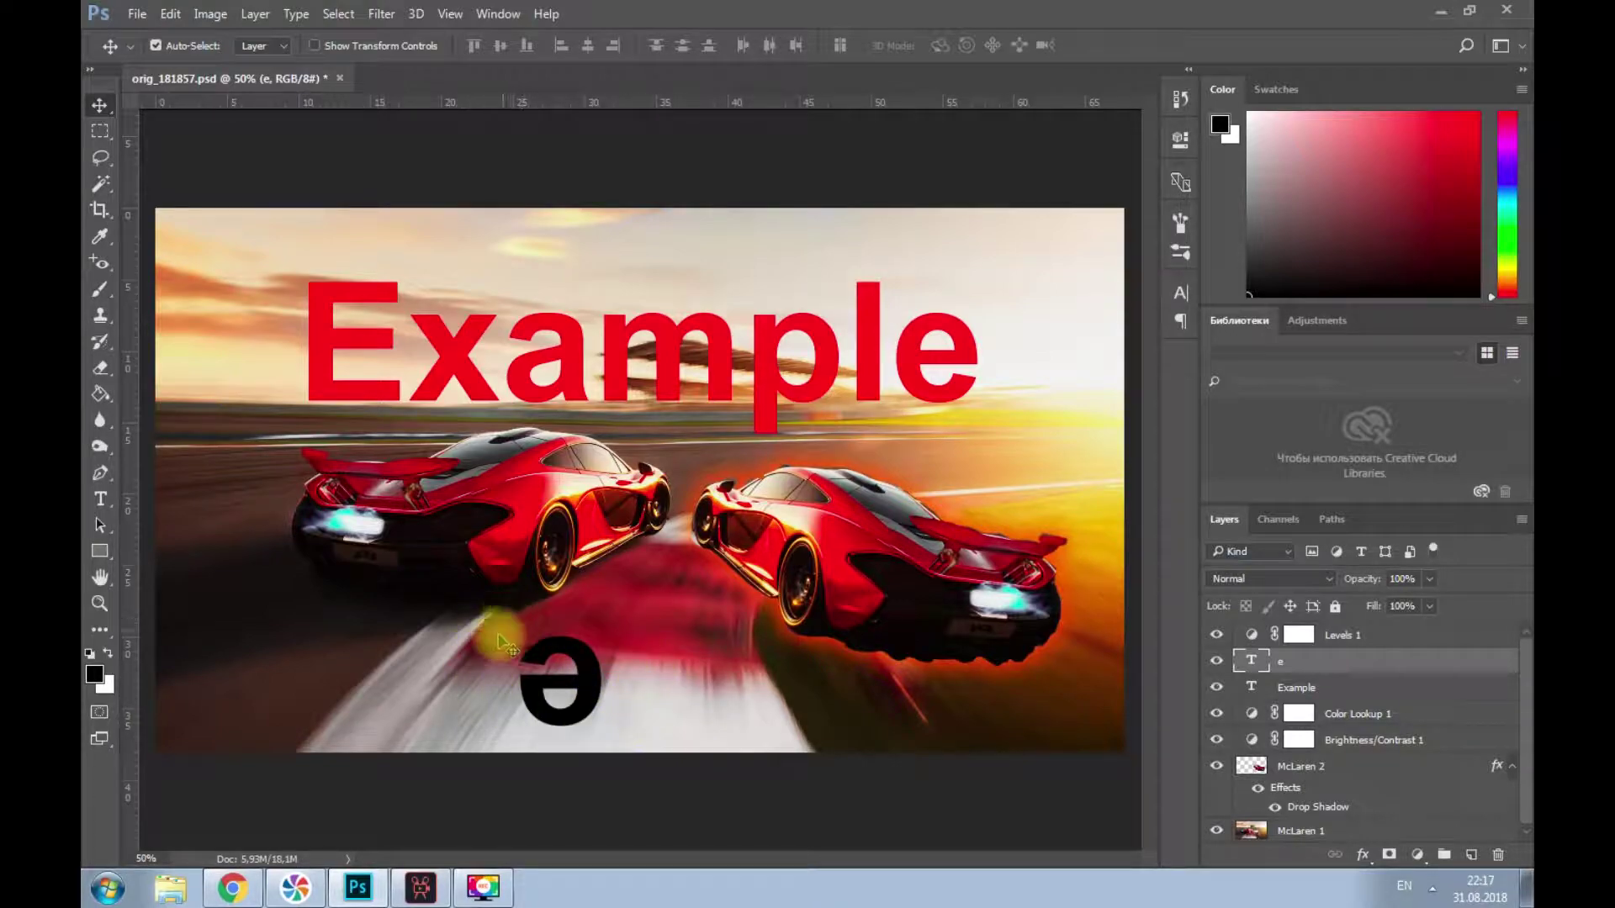
{"action": "left_click_drag", "start_coordinate": [606, 692], "coordinate": [570, 699]}
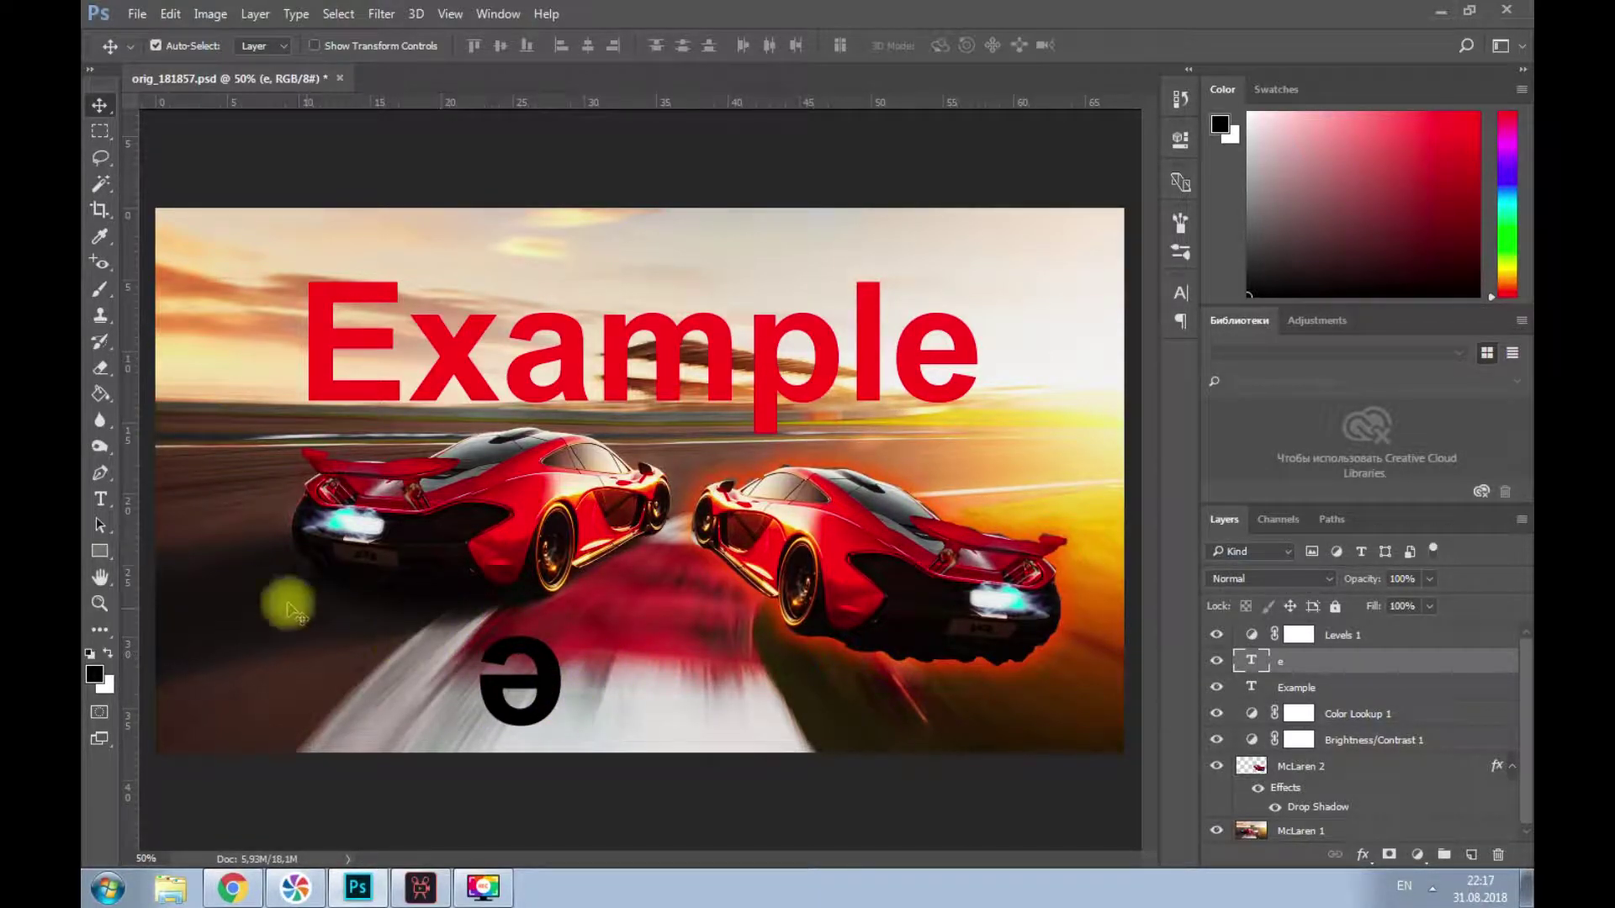
- Add another text layer reading "6" just to the right of the flipped "e"
{"action": "left_click", "coordinate": [100, 497]}
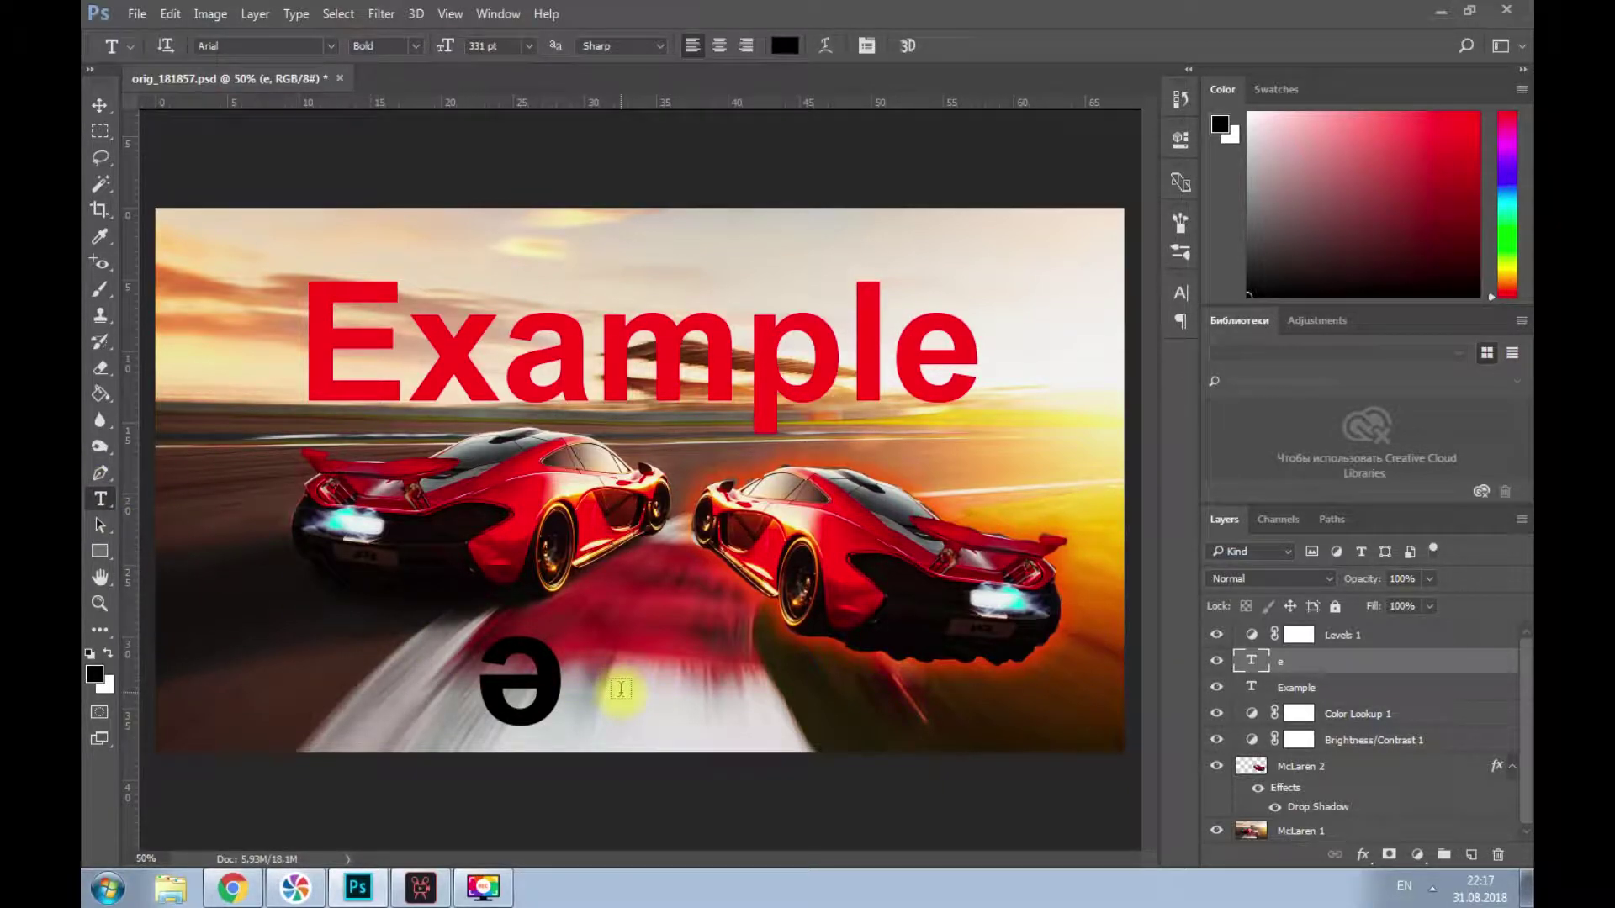
{"action": "left_click", "coordinate": [619, 690]}
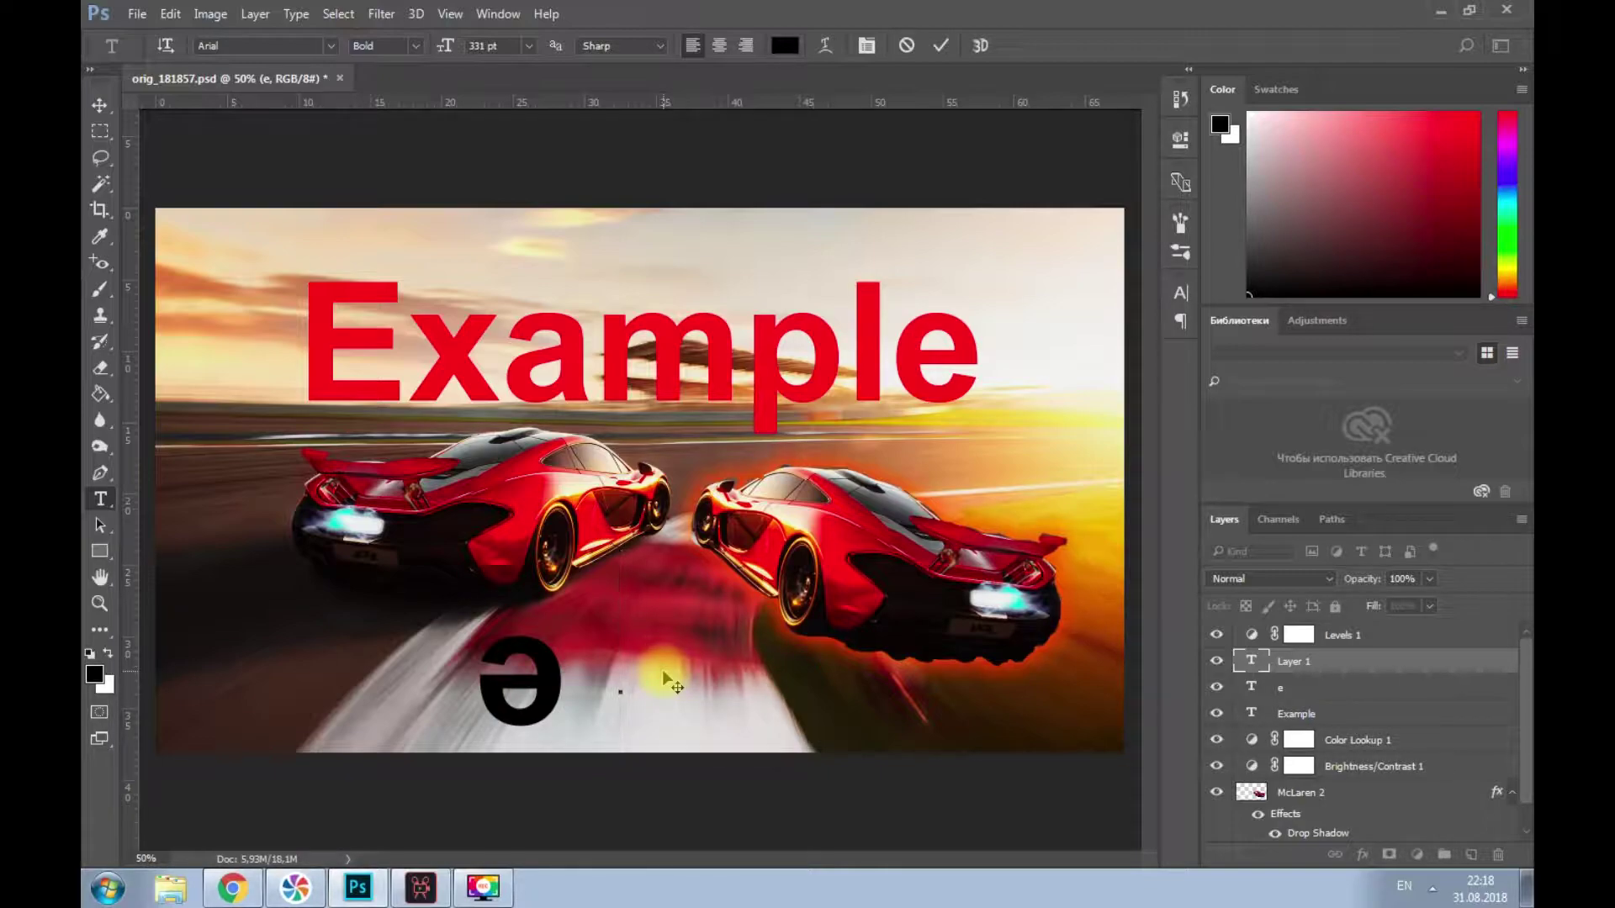
{"action": "type", "text": "6"}
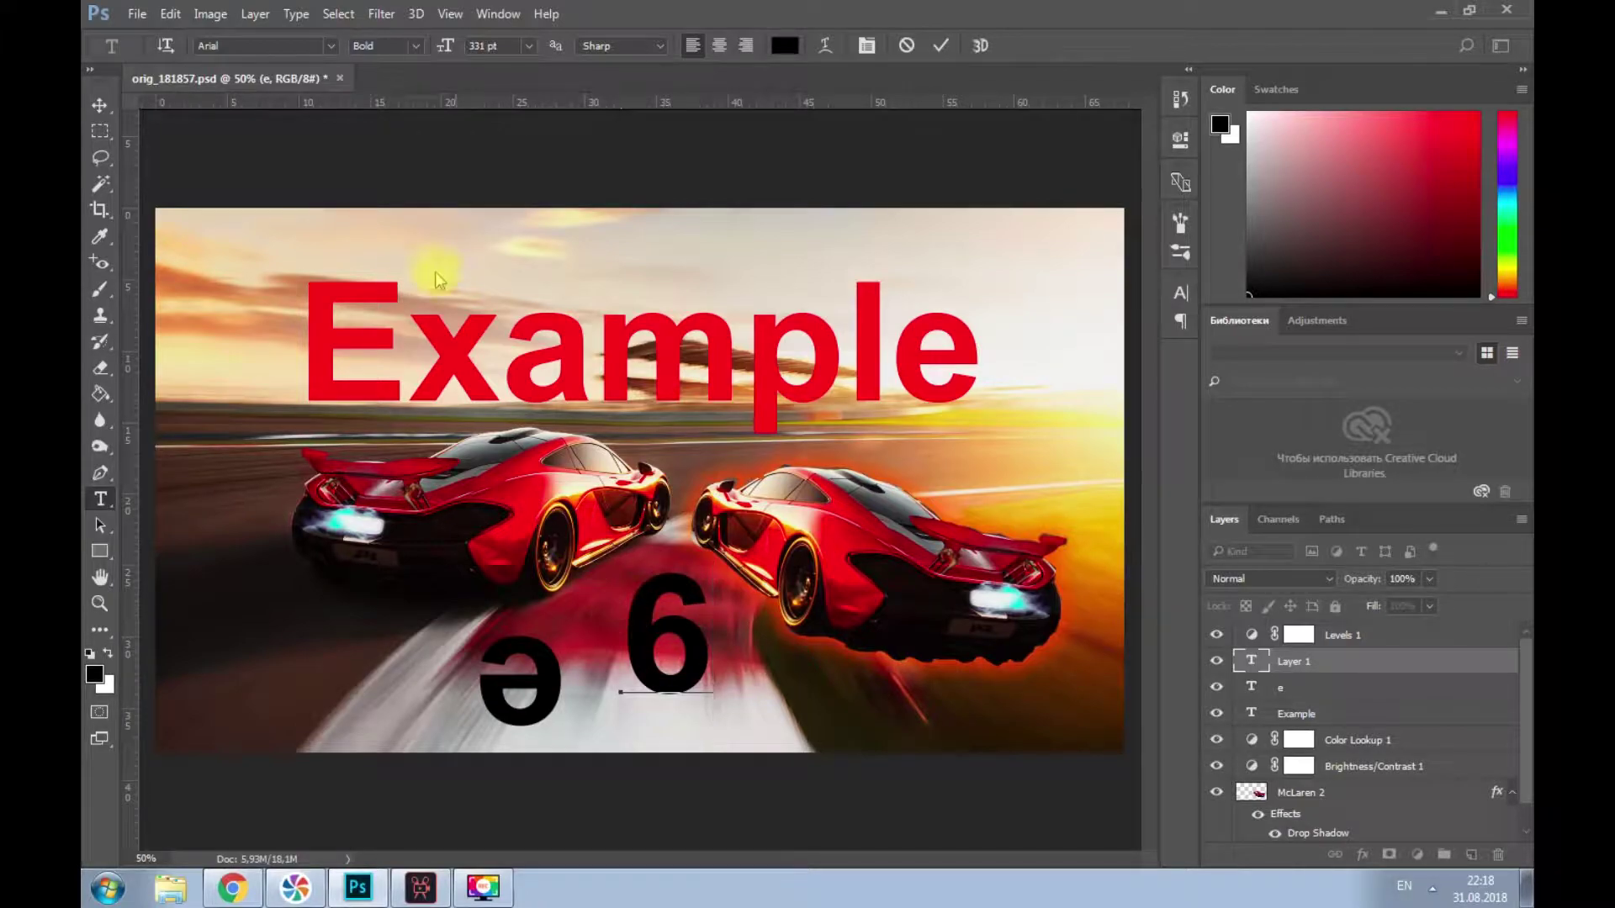
- Shift the "6" slightly down on the road, flip it horizontally with a width of -100% and apply the transformation
{"action": "left_click", "coordinate": [99, 105]}
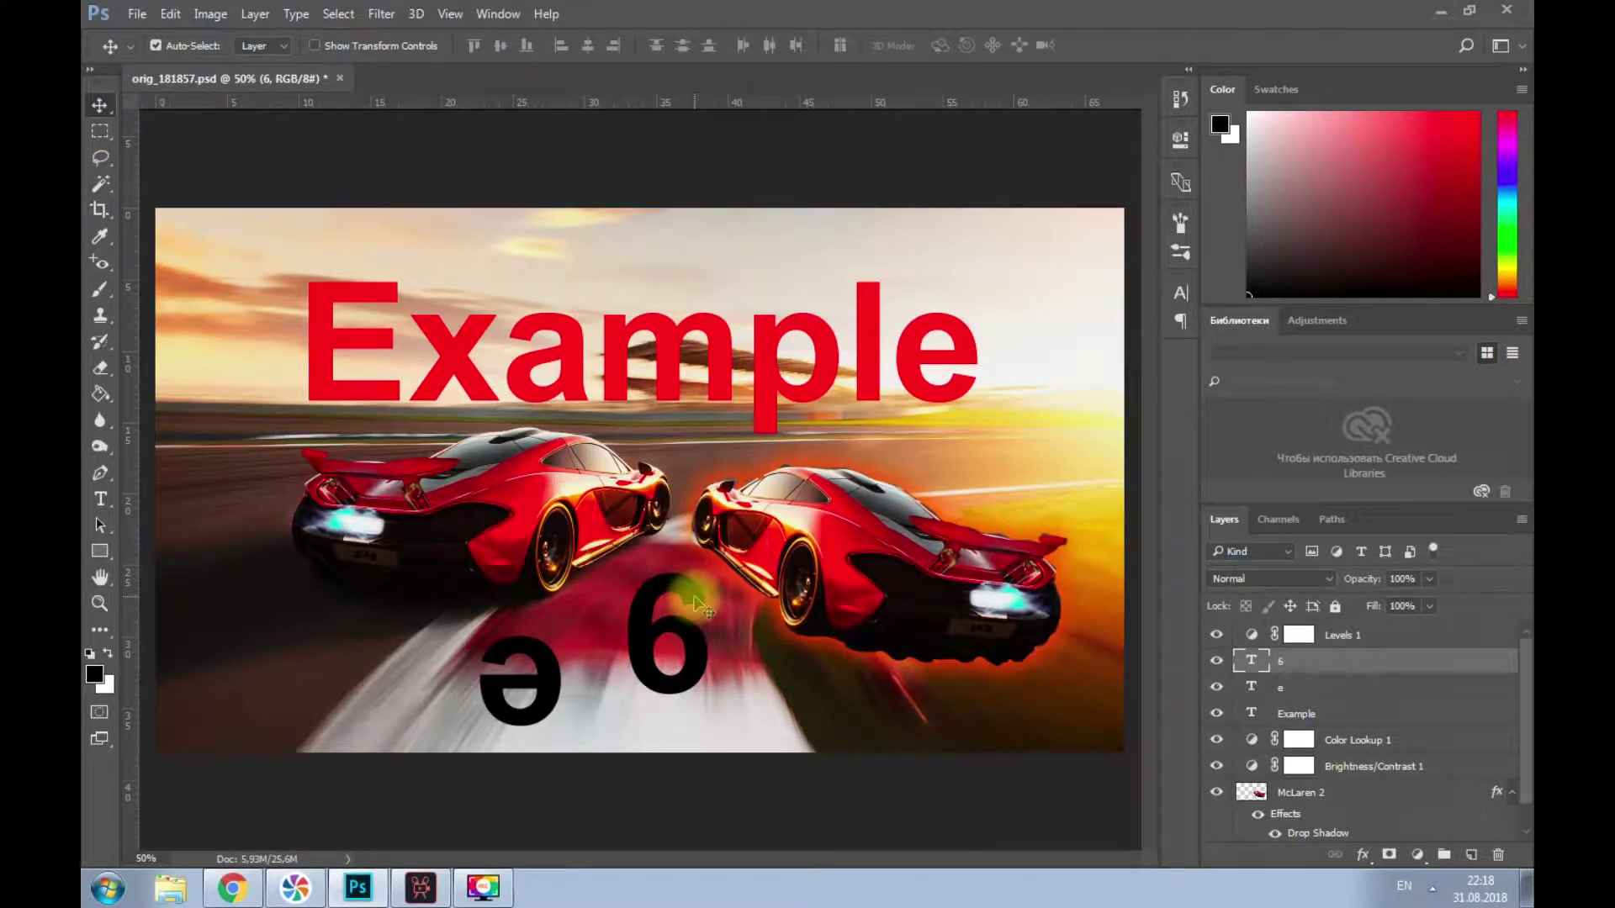
{"action": "left_click_drag", "start_coordinate": [694, 603], "coordinate": [690, 636]}
{"action": "key", "text": "ctrl+t"}
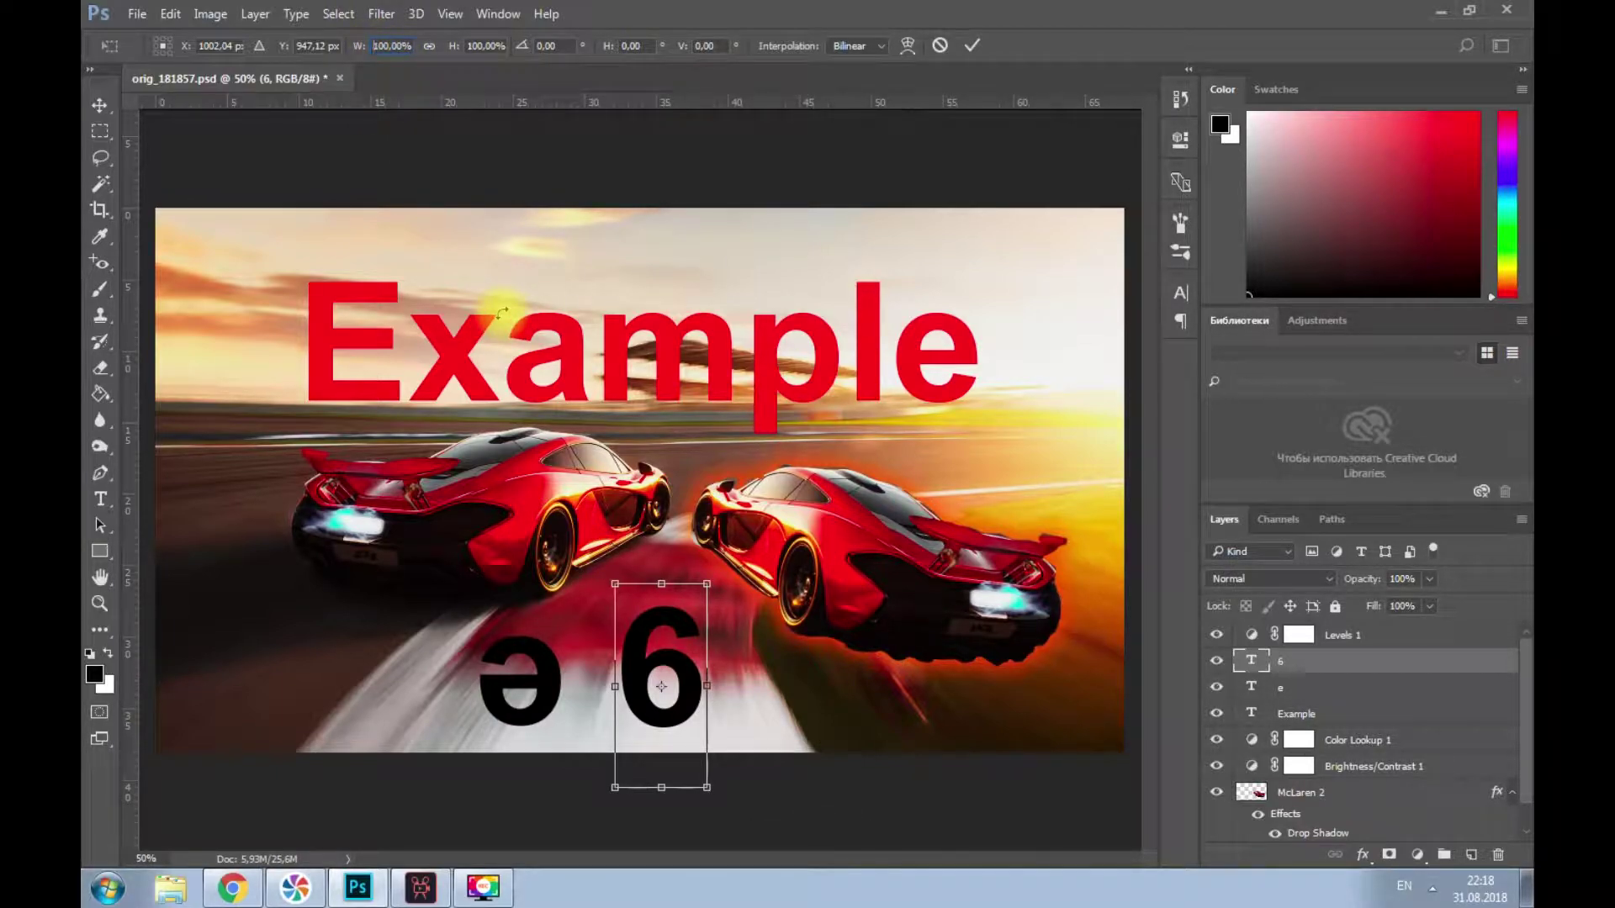
{"action": "type", "text": "-"}
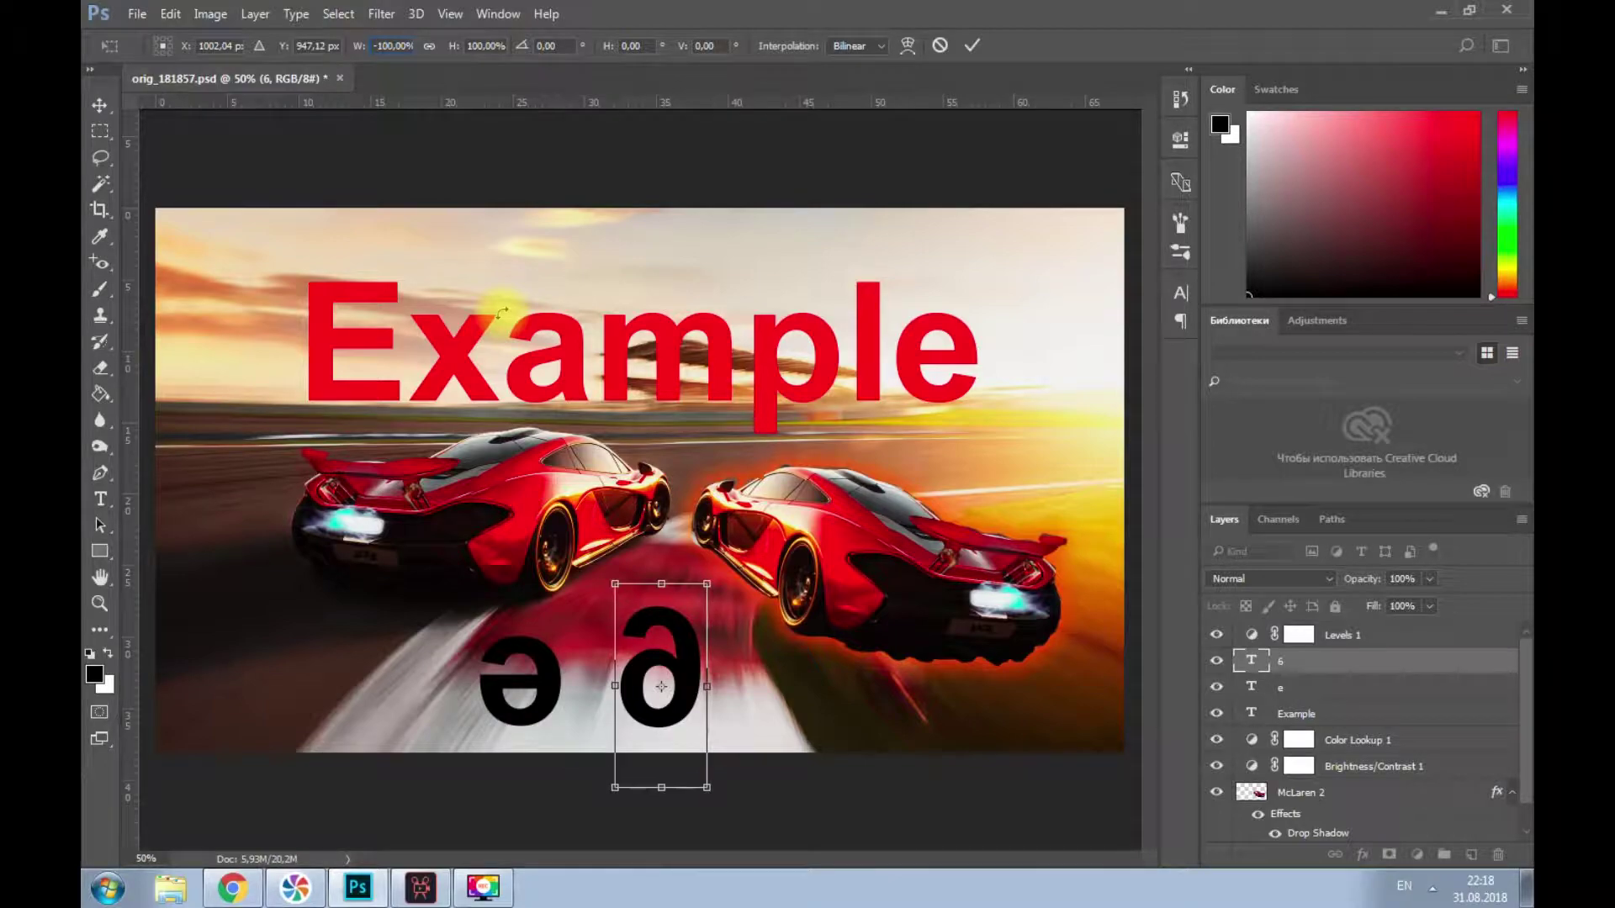
{"action": "left_click", "coordinate": [100, 104]}
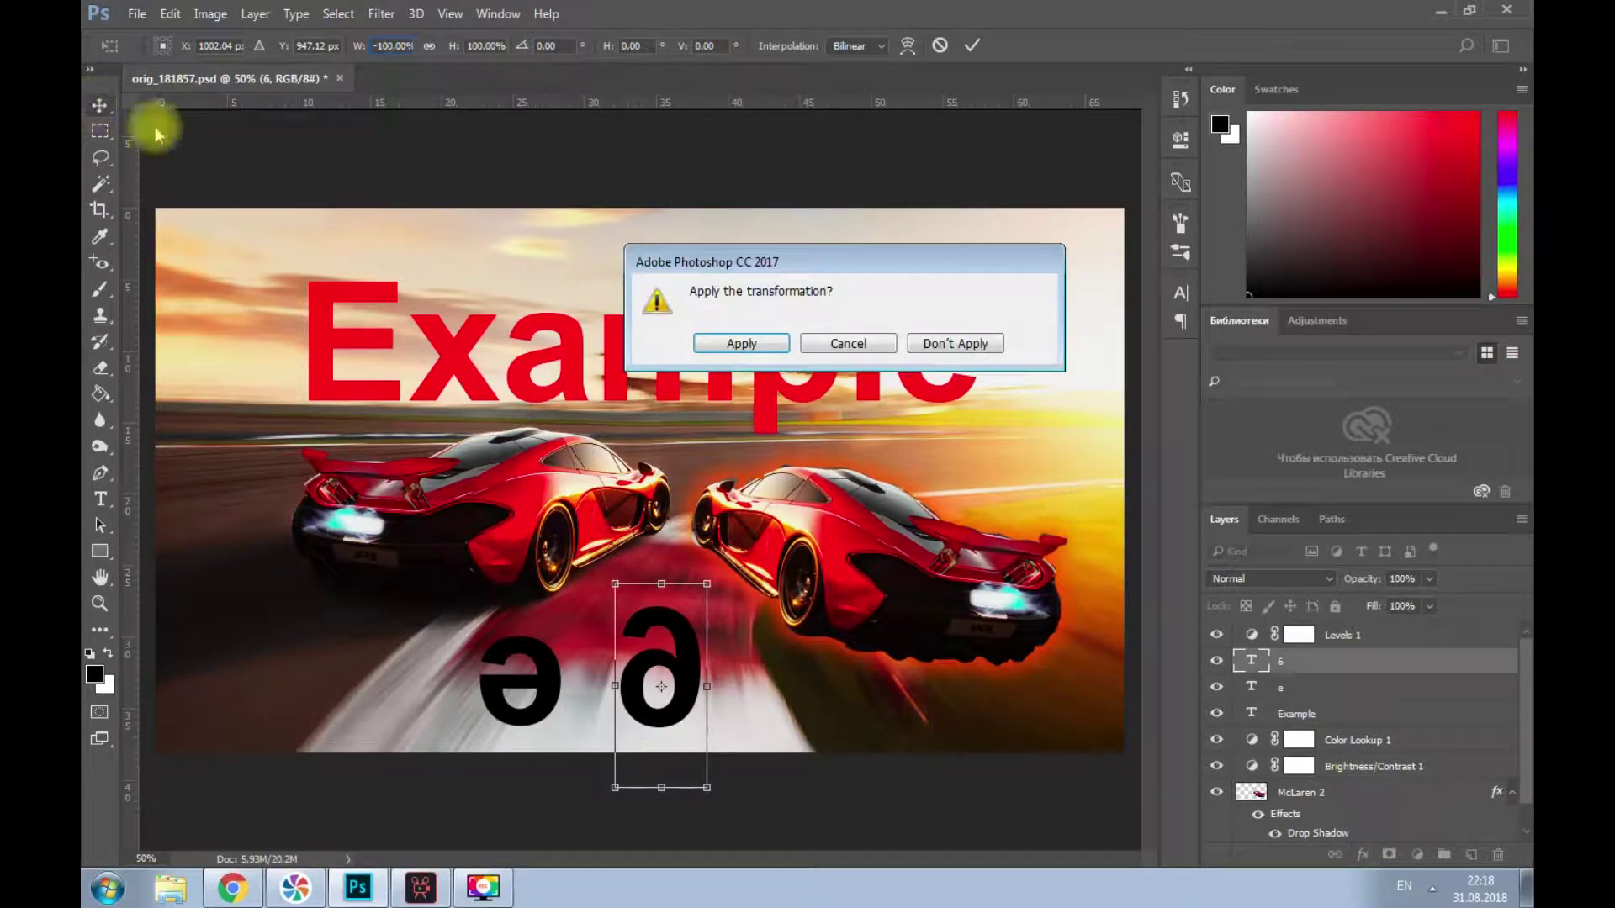
{"action": "left_click", "coordinate": [789, 345]}
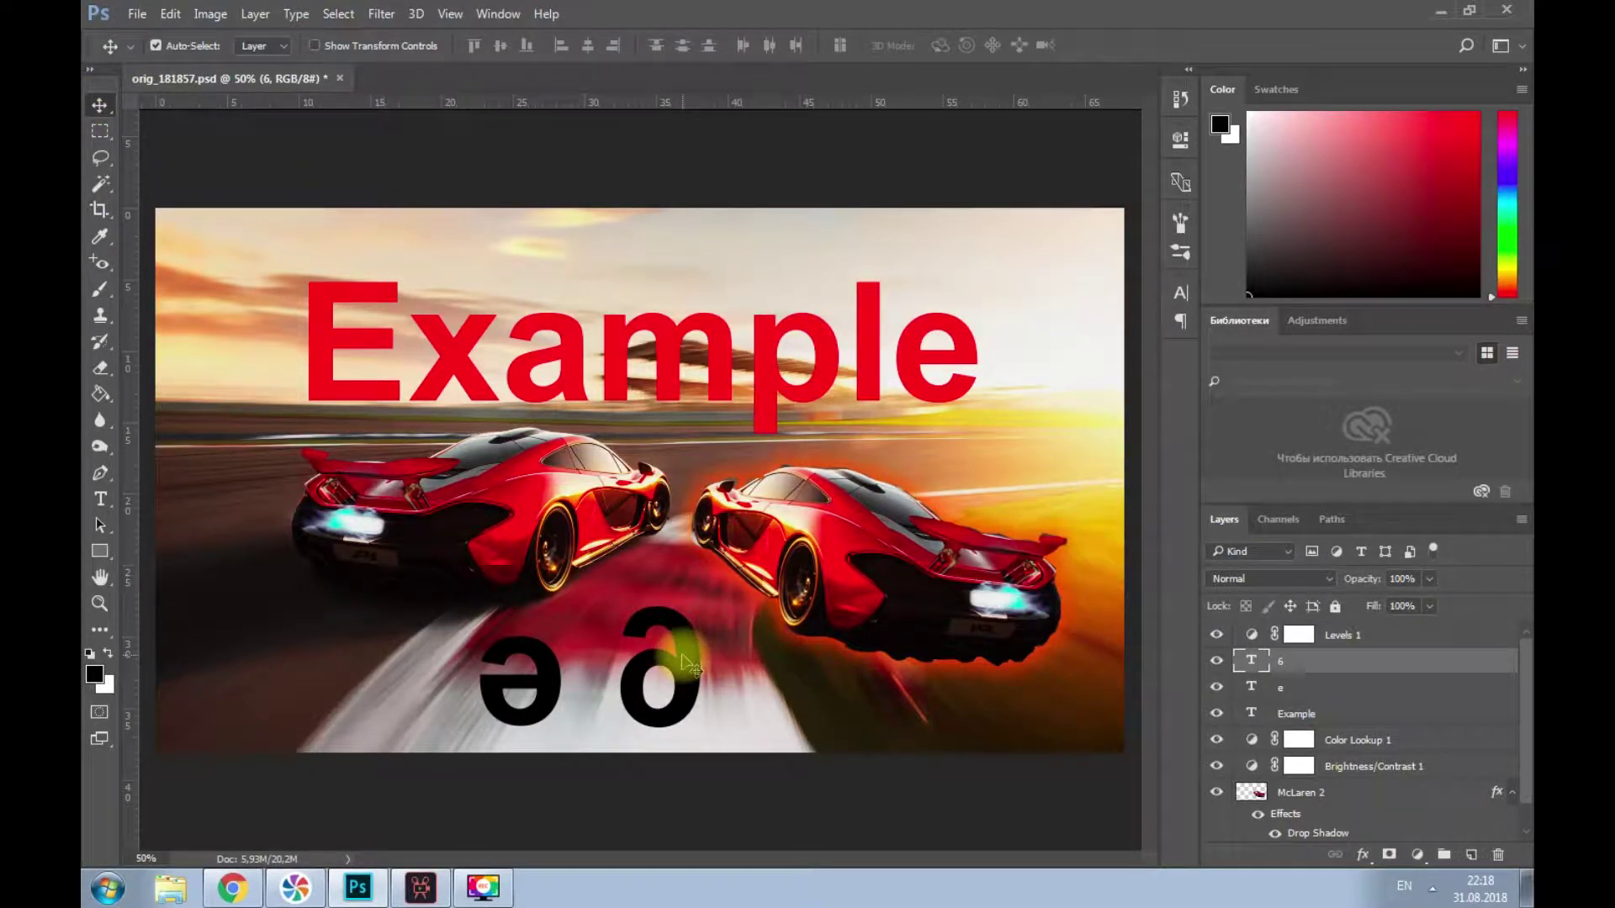
- Free-transform the "6" down to about 96% width and 84% height and apply the transformation
{"action": "key", "text": "ctrl+t"}
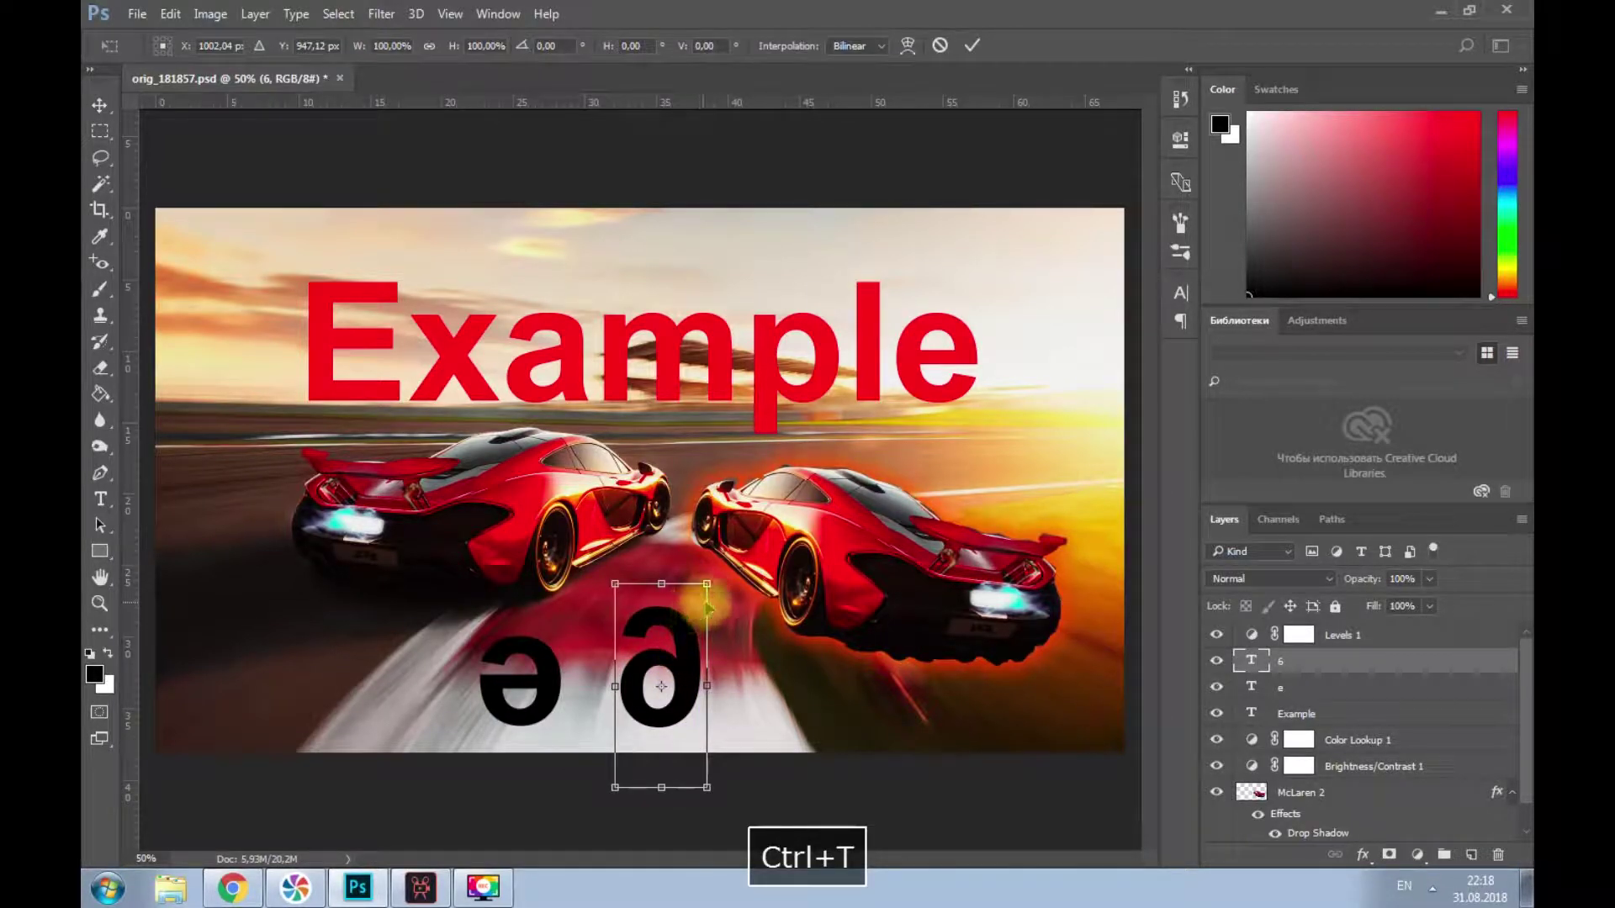
{"action": "left_click_drag", "start_coordinate": [707, 584], "coordinate": [703, 617]}
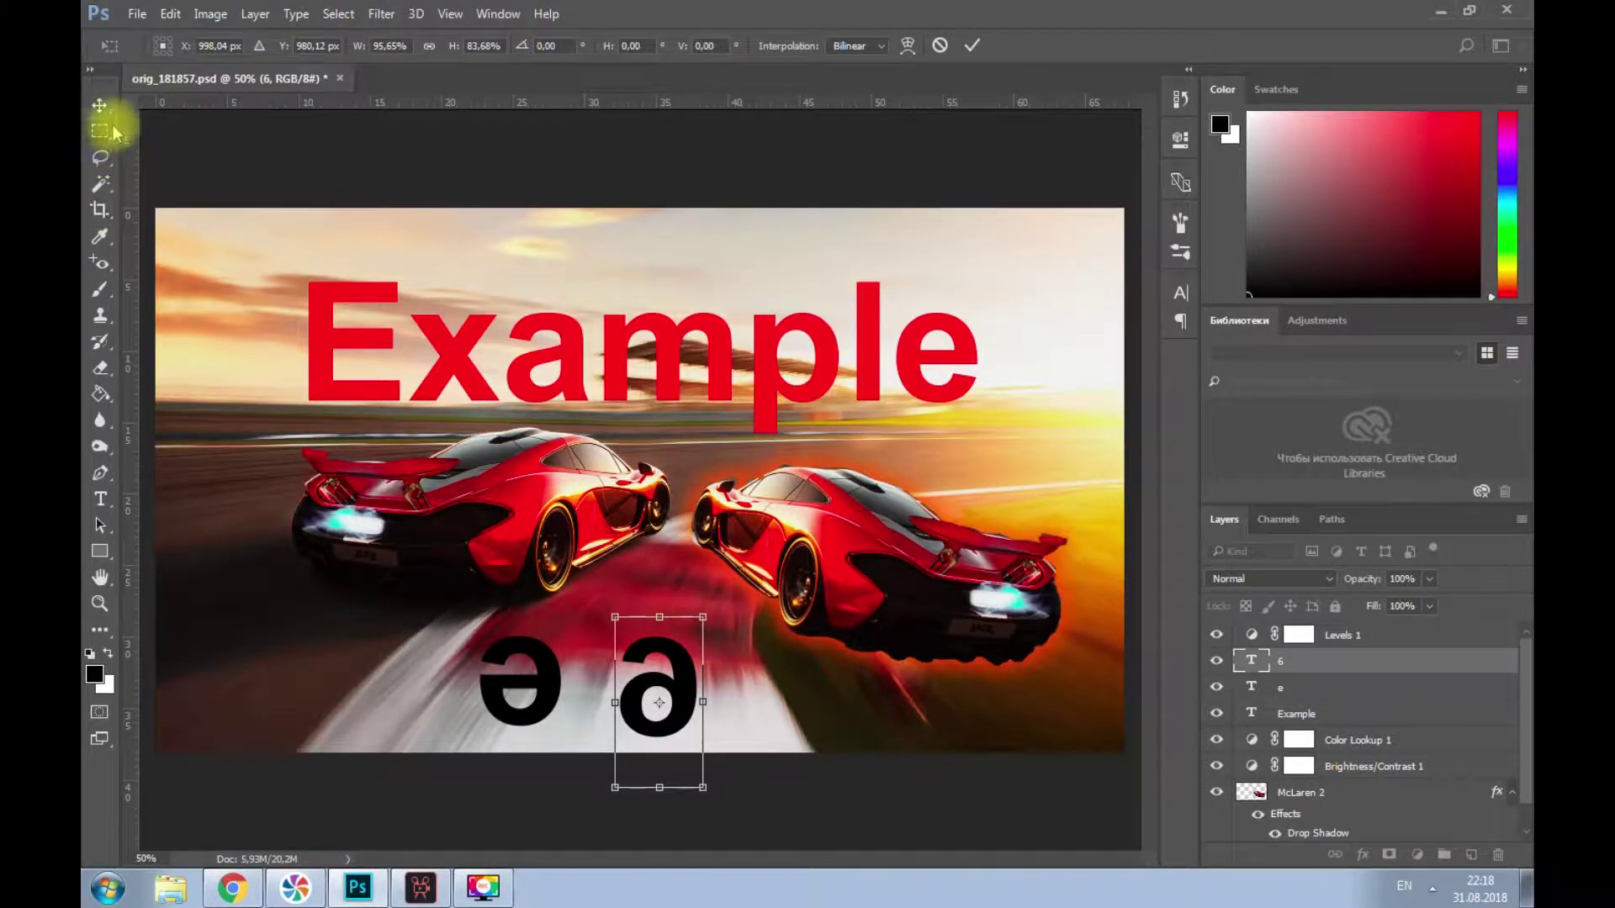
{"action": "left_click", "coordinate": [100, 104]}
{"action": "left_click", "coordinate": [731, 345]}
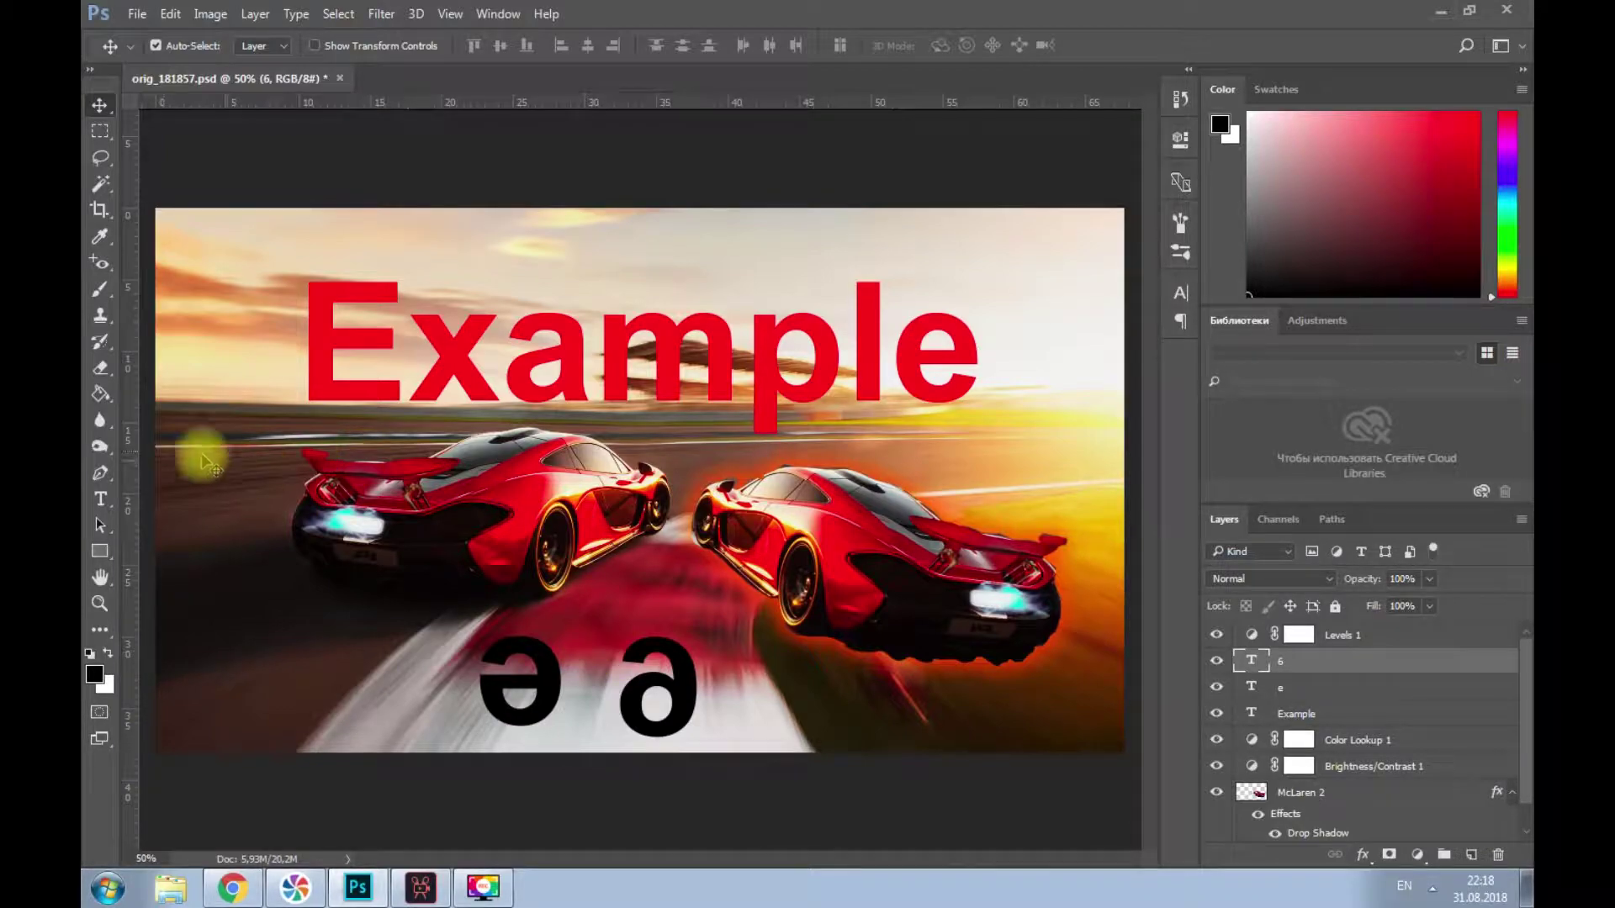
- Add a text layer reading "o" to the left of the flipped "e" and move it down in line with the other characters
{"action": "left_click", "coordinate": [100, 498]}
{"action": "left_click", "coordinate": [288, 675]}
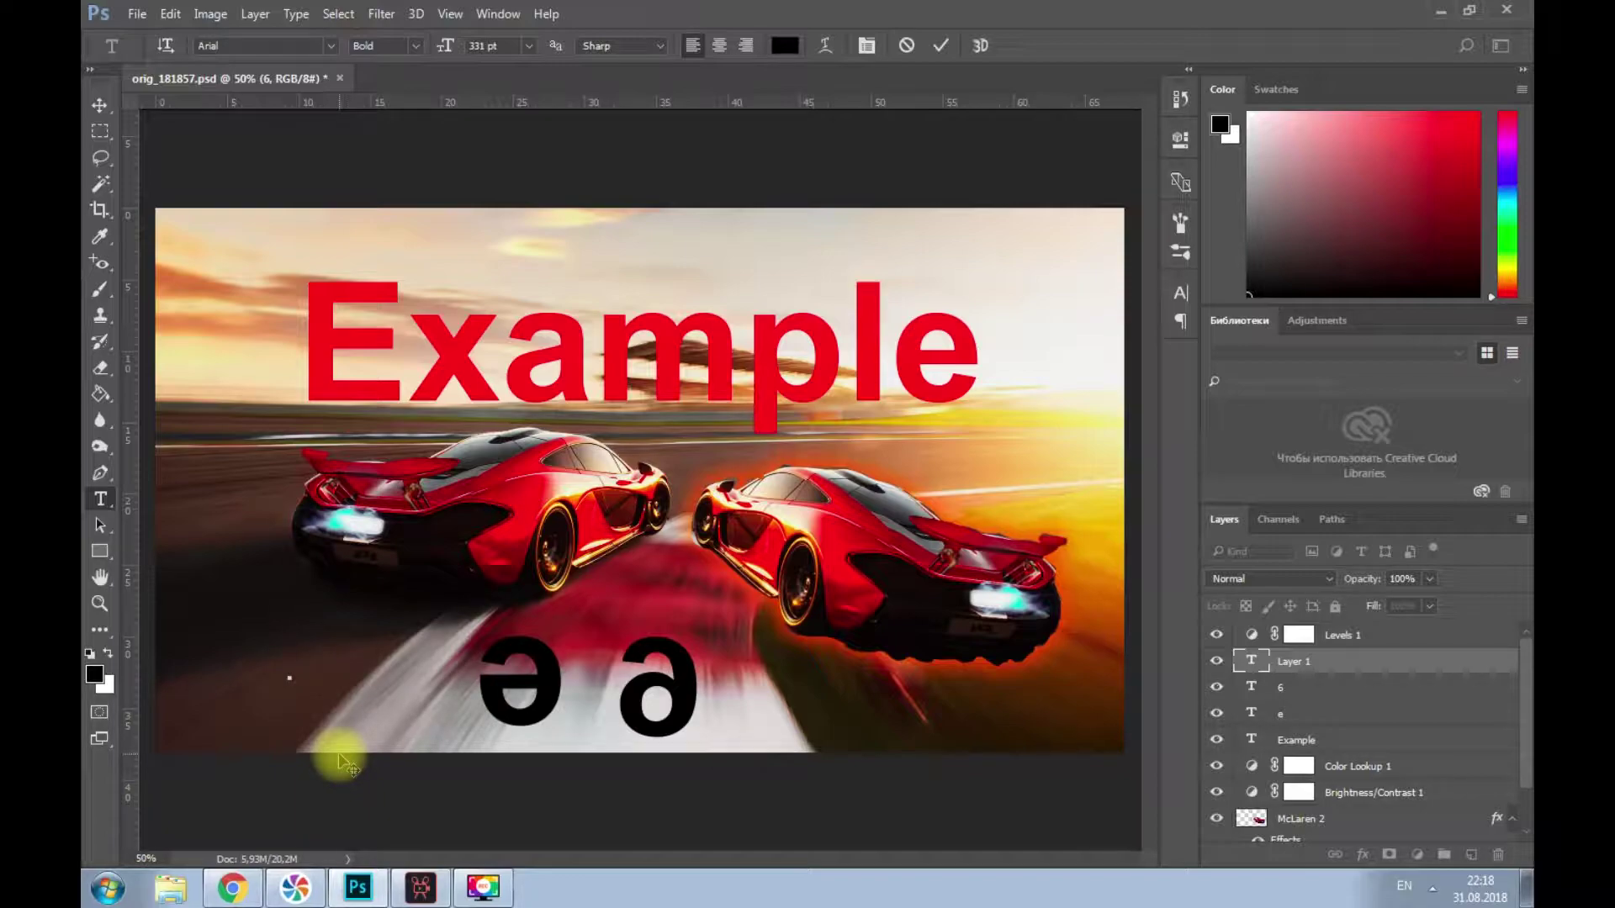
{"action": "type", "text": "o"}
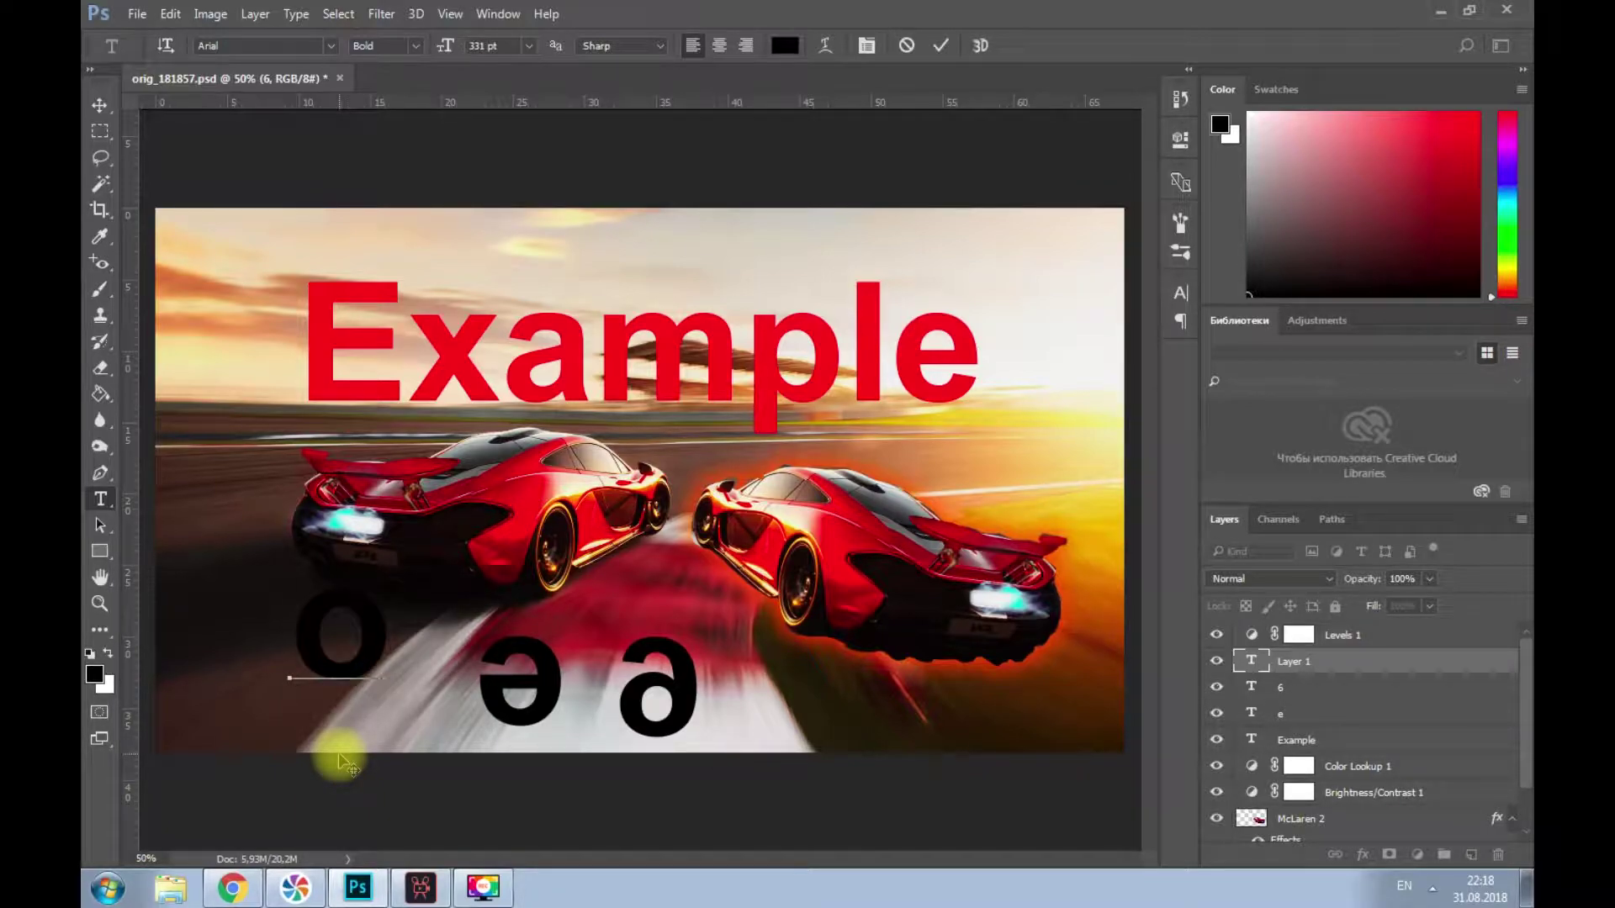
{"action": "left_click", "coordinate": [100, 104]}
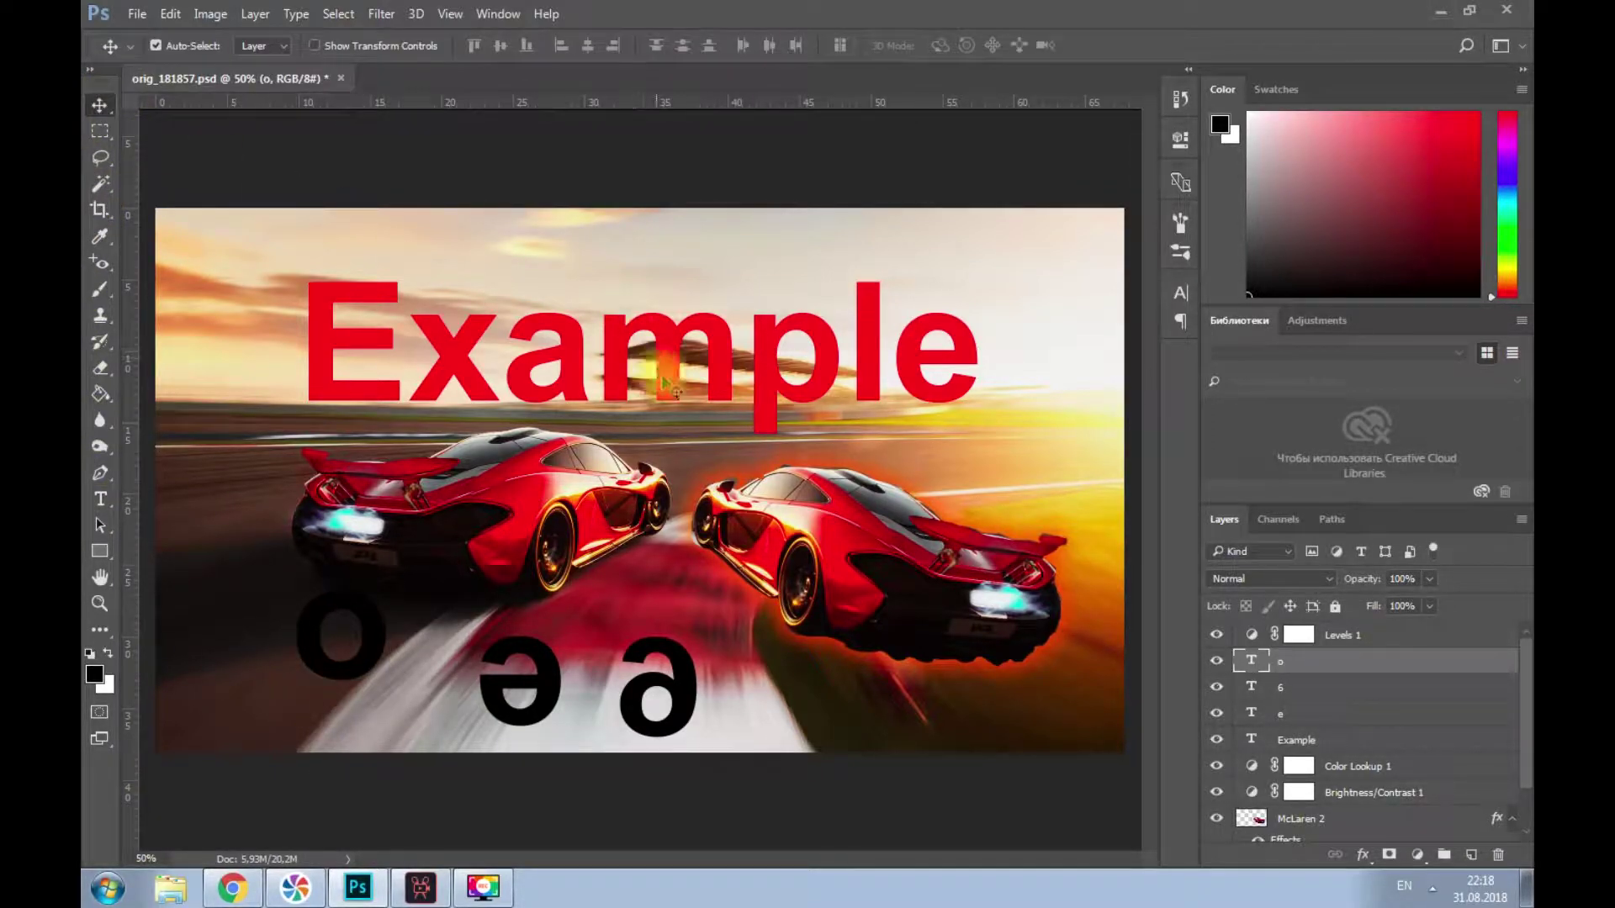
{"action": "left_click_drag", "start_coordinate": [364, 630], "coordinate": [393, 667]}
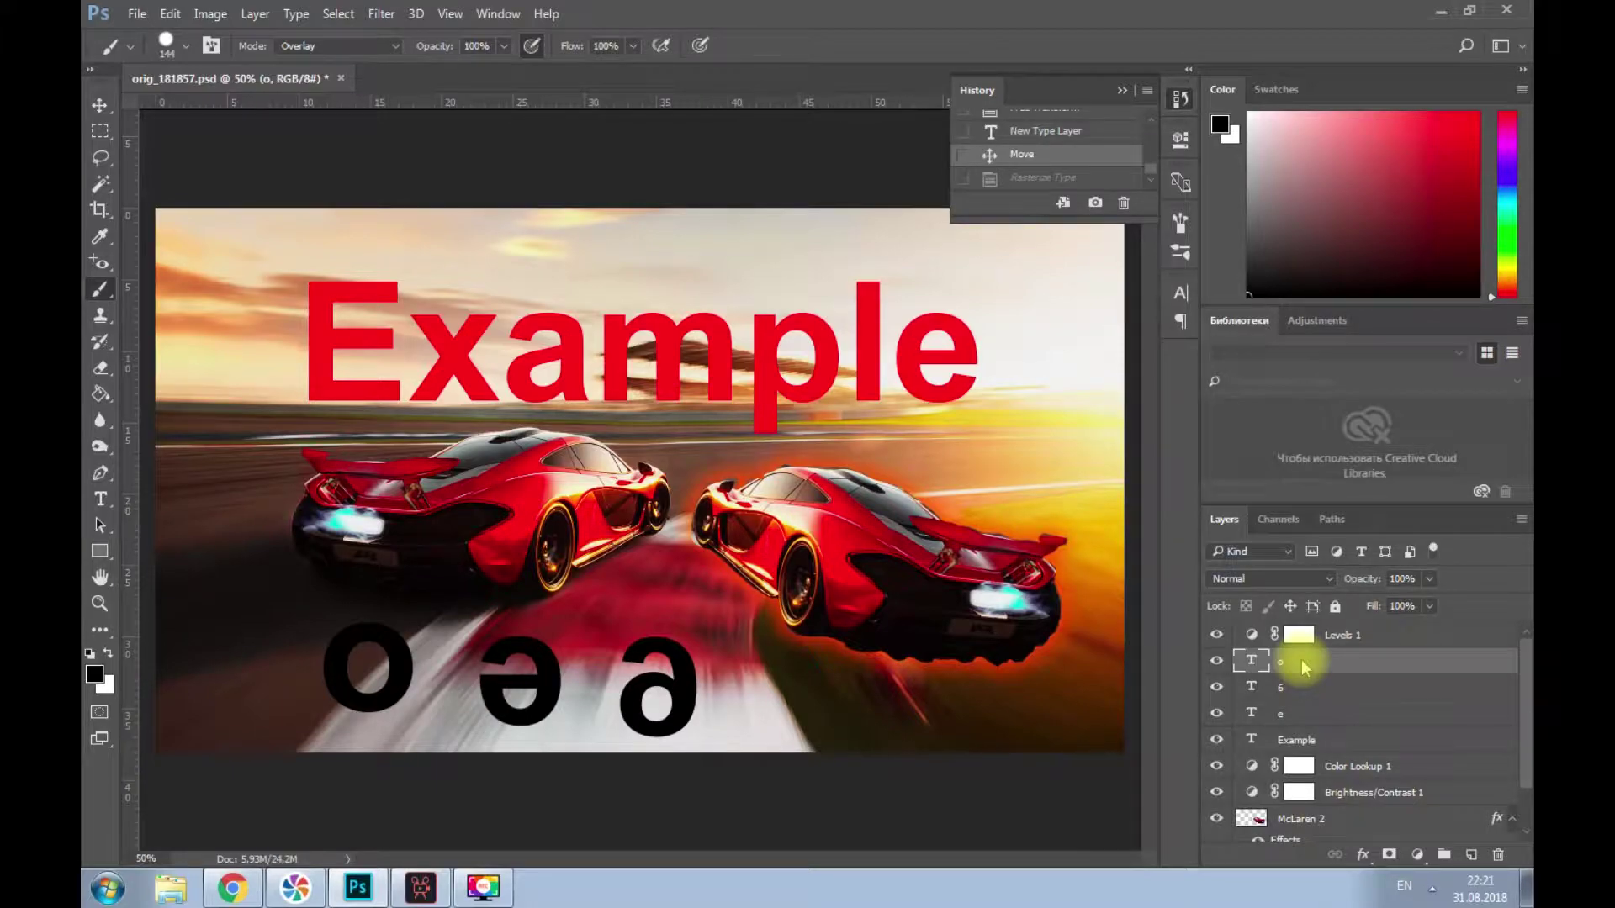
- Rasterize the "o" text layer and paint two dots above the letter with a 40 px brush in Normal mode
{"action": "right_click", "coordinate": [1302, 663]}
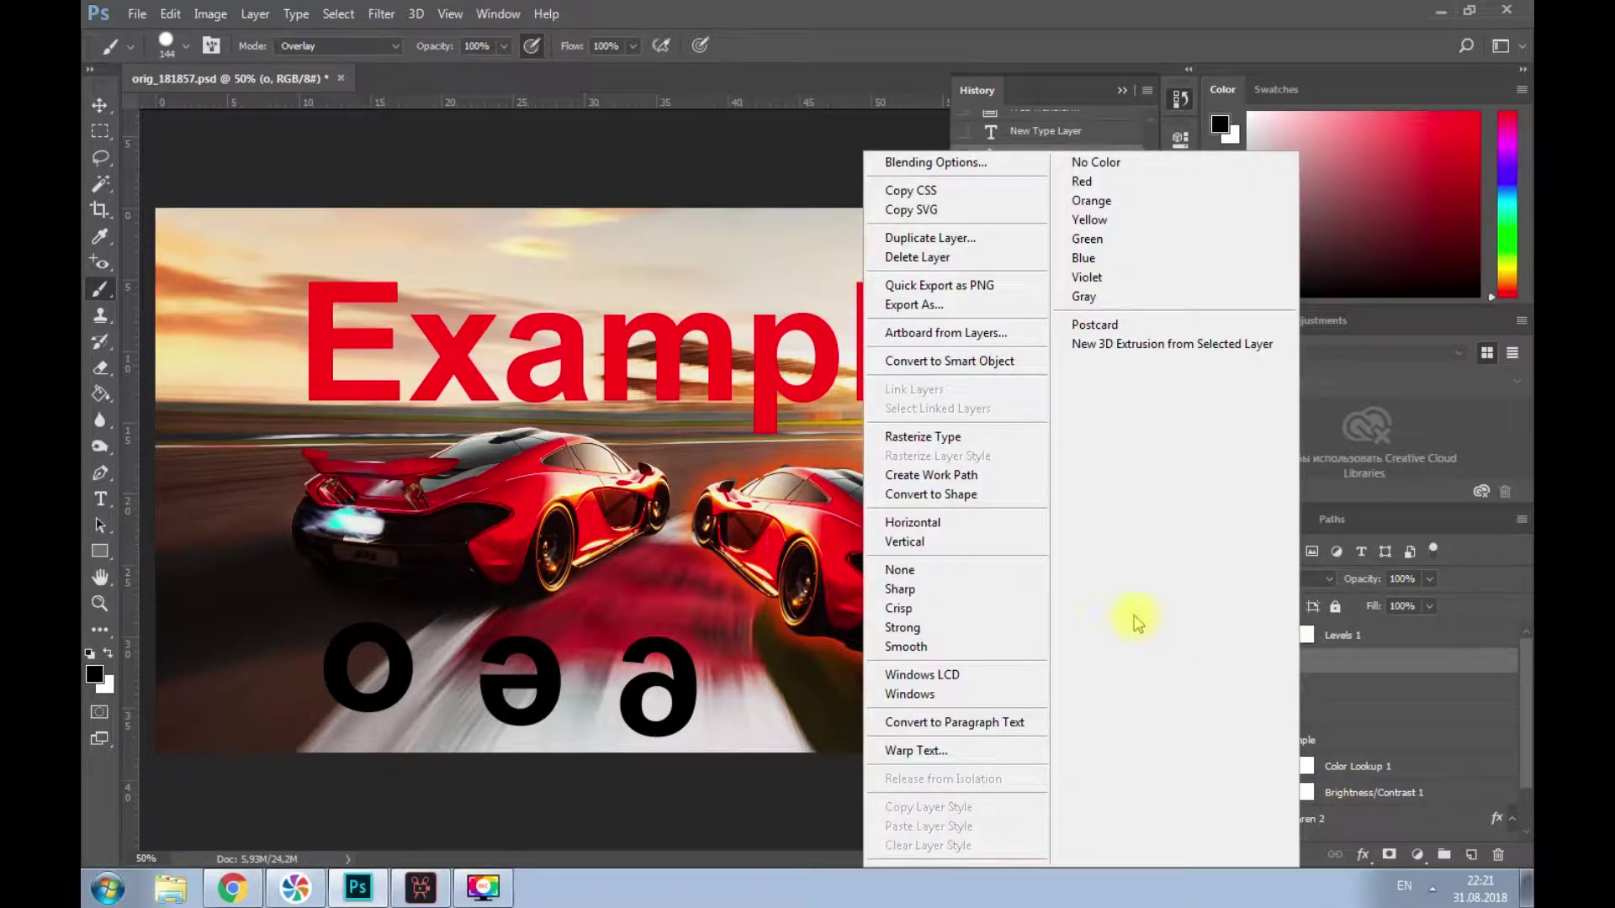
{"action": "left_click", "coordinate": [967, 443]}
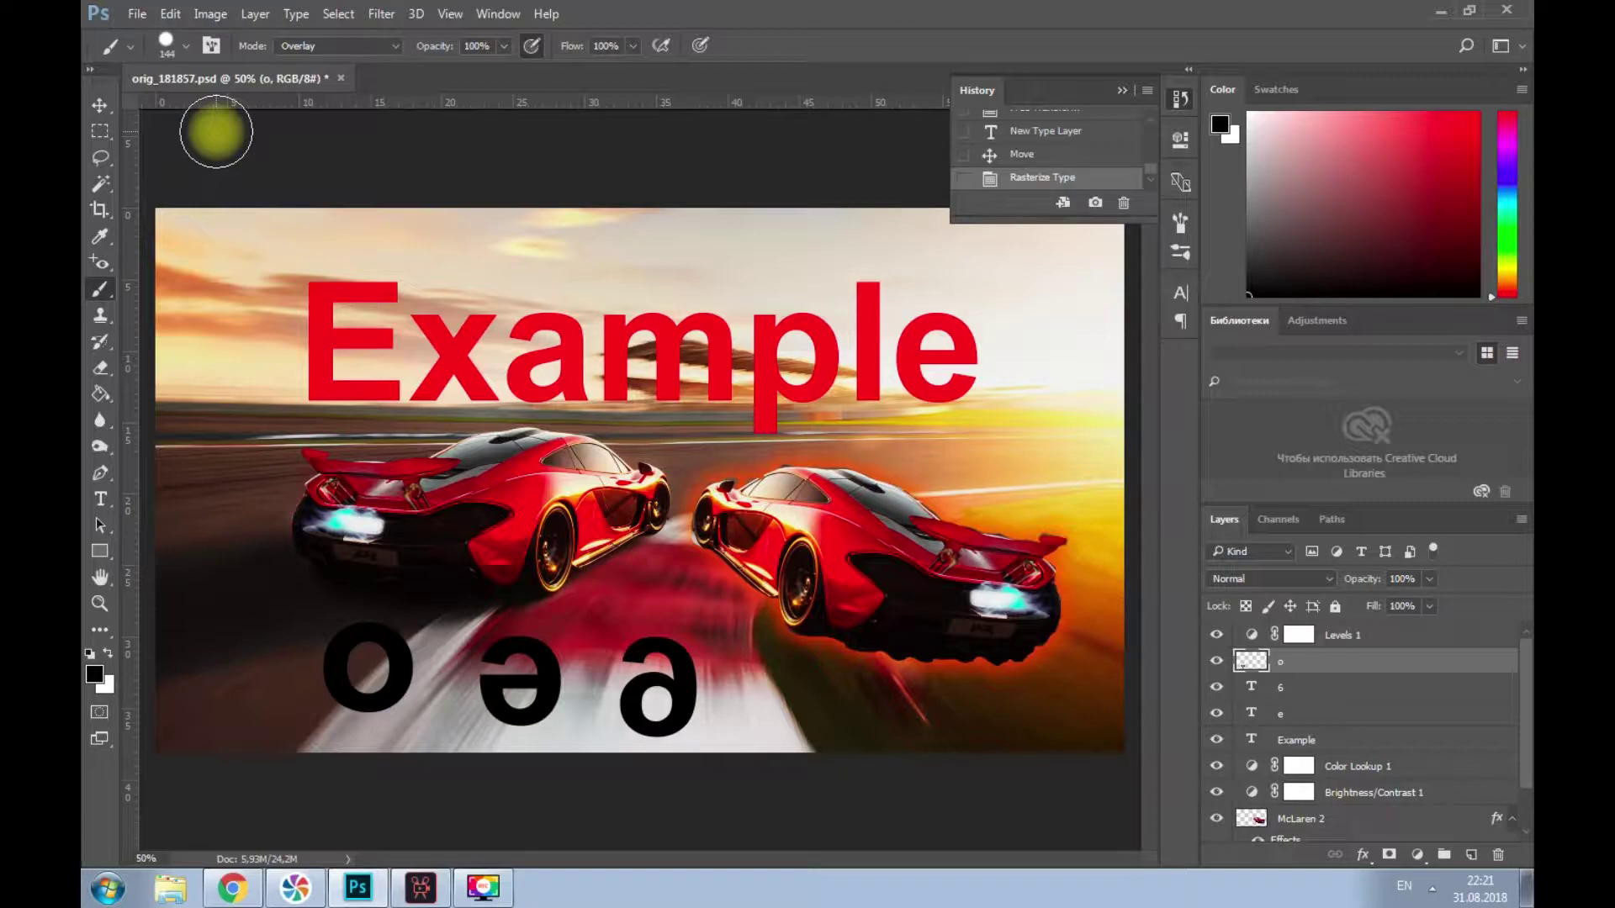
{"action": "left_click", "coordinate": [318, 46]}
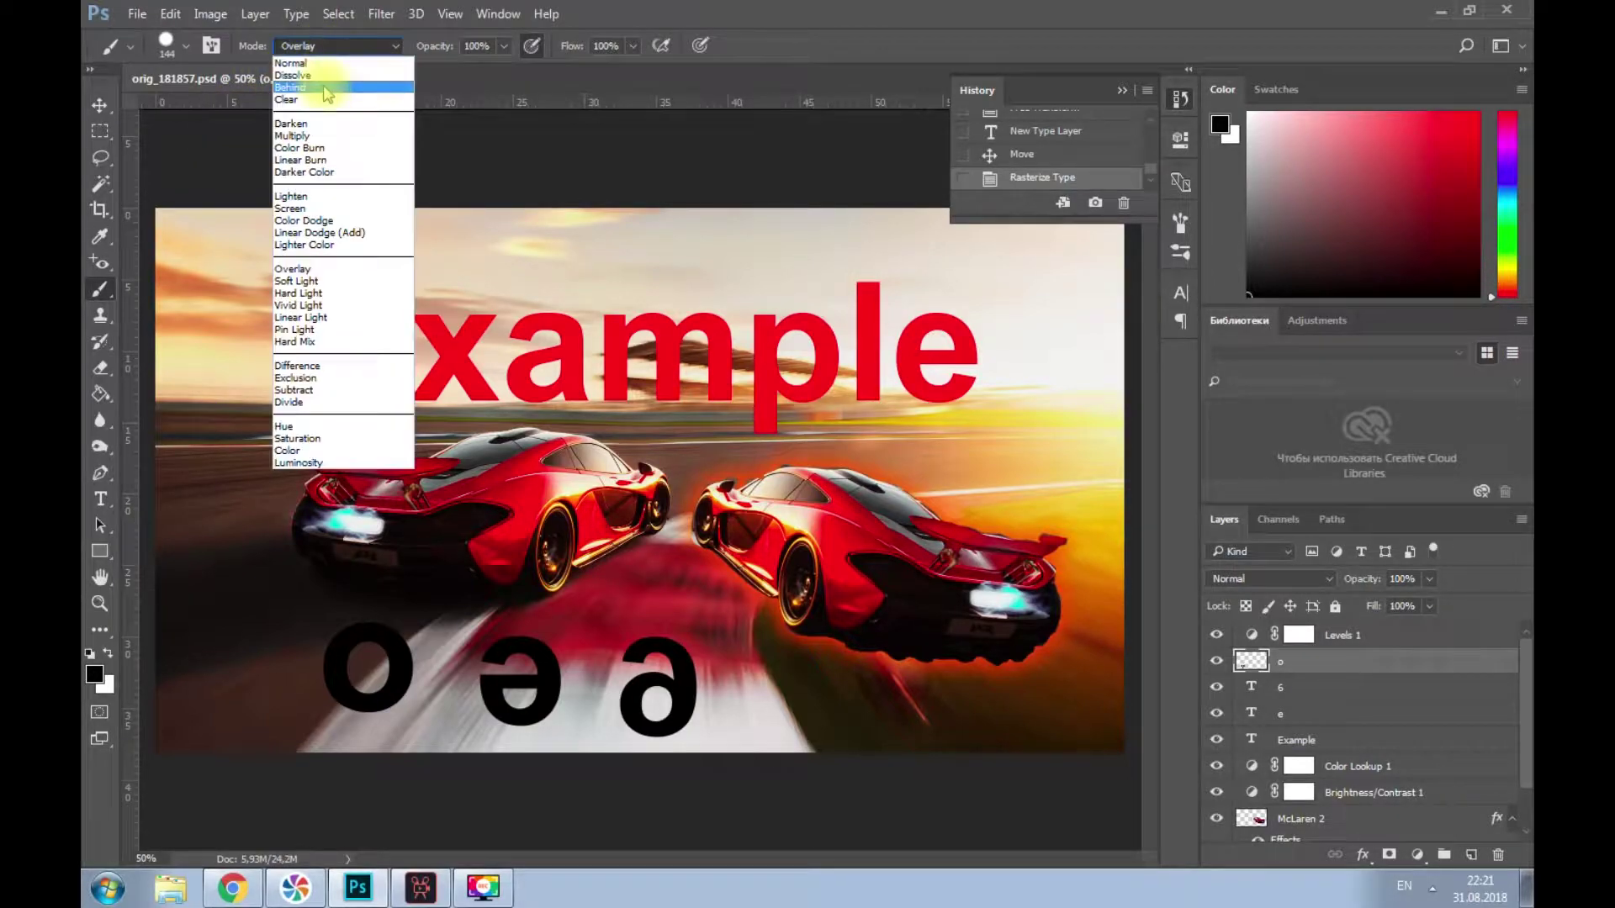
{"action": "left_click", "coordinate": [318, 63]}
{"action": "left_click", "coordinate": [186, 46]}
{"action": "mouse_move", "coordinate": [265, 110]}
{"action": "left_mouse_down"}
{"action": "mouse_move", "coordinate": [207, 115]}
{"action": "mouse_move", "coordinate": [220, 114]}
{"action": "left_mouse_up"}
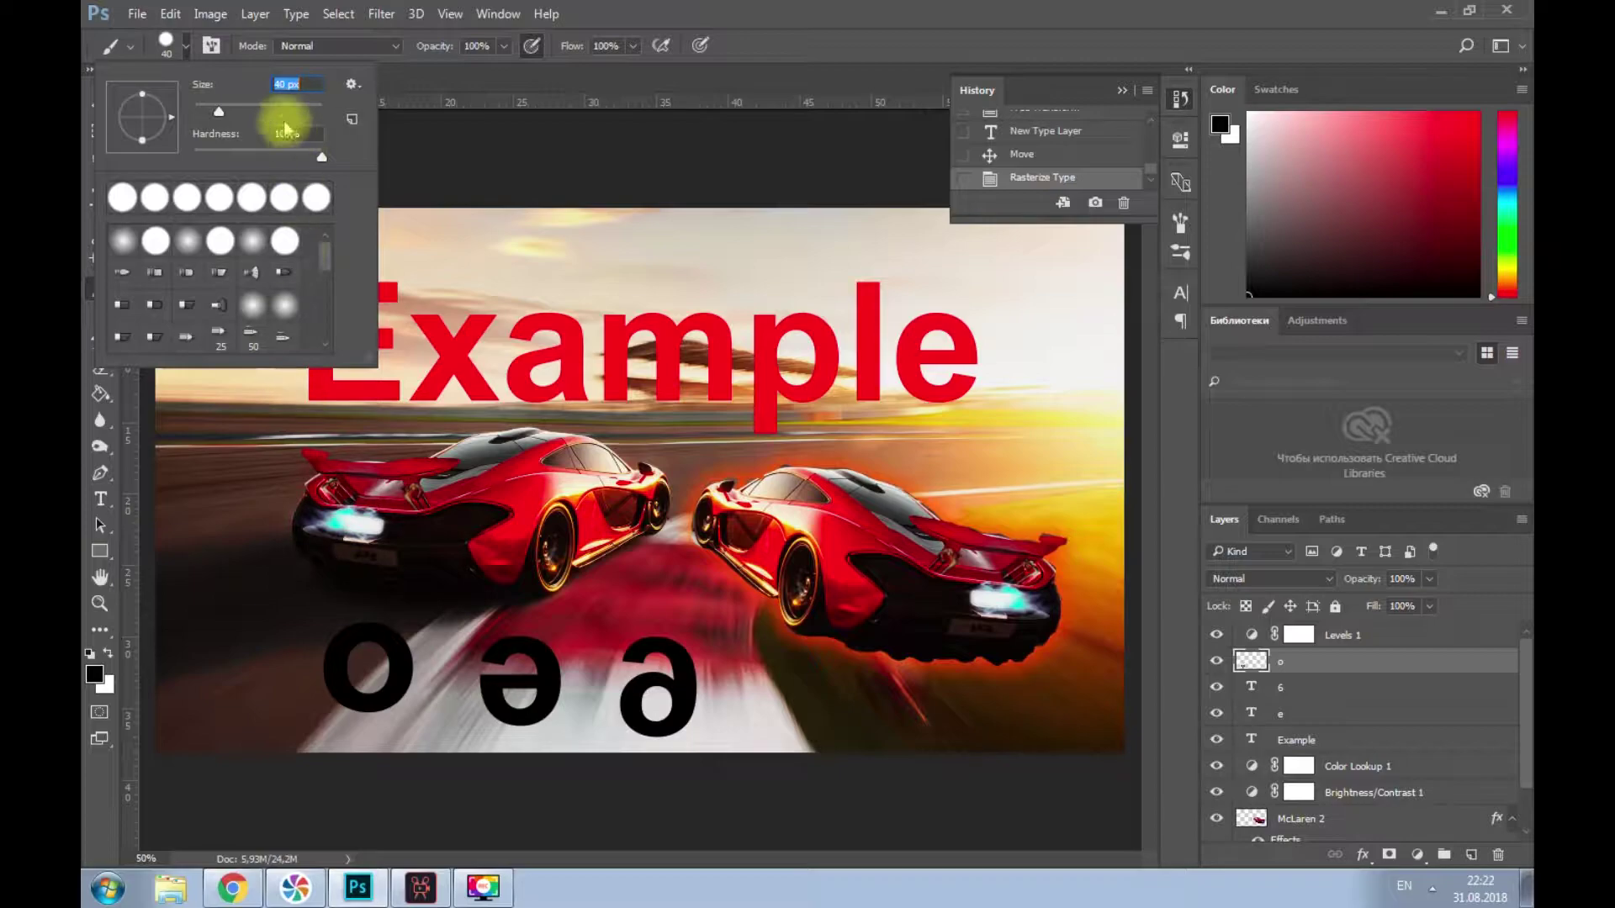
{"action": "left_click", "coordinate": [165, 42]}
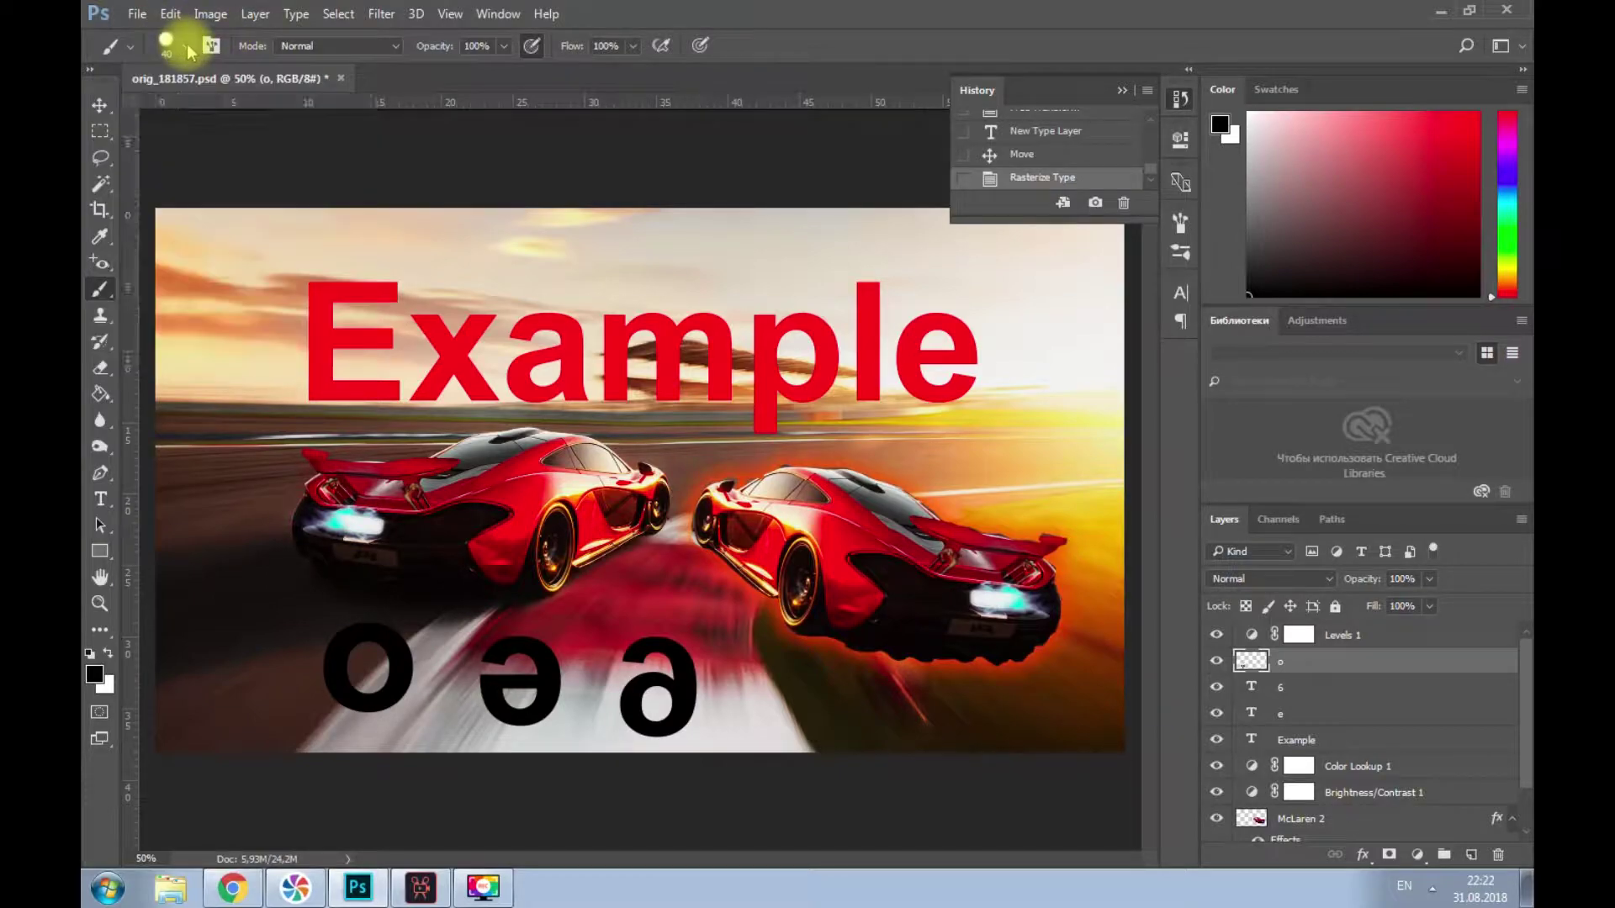
{"action": "left_click", "coordinate": [346, 605]}
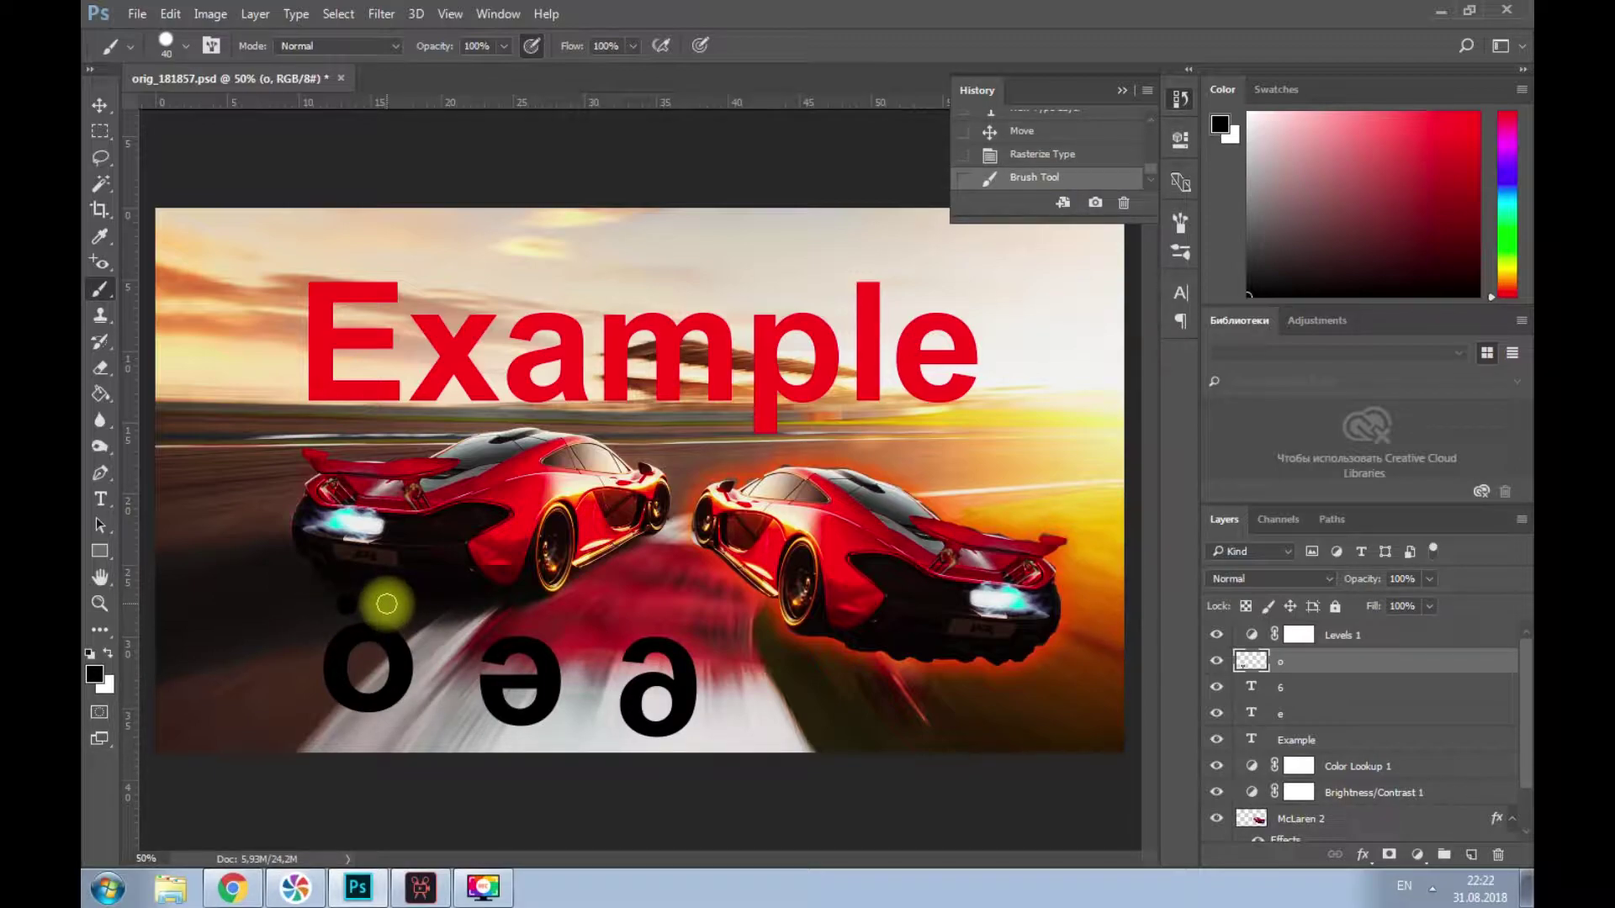
{"action": "left_click", "coordinate": [385, 605]}
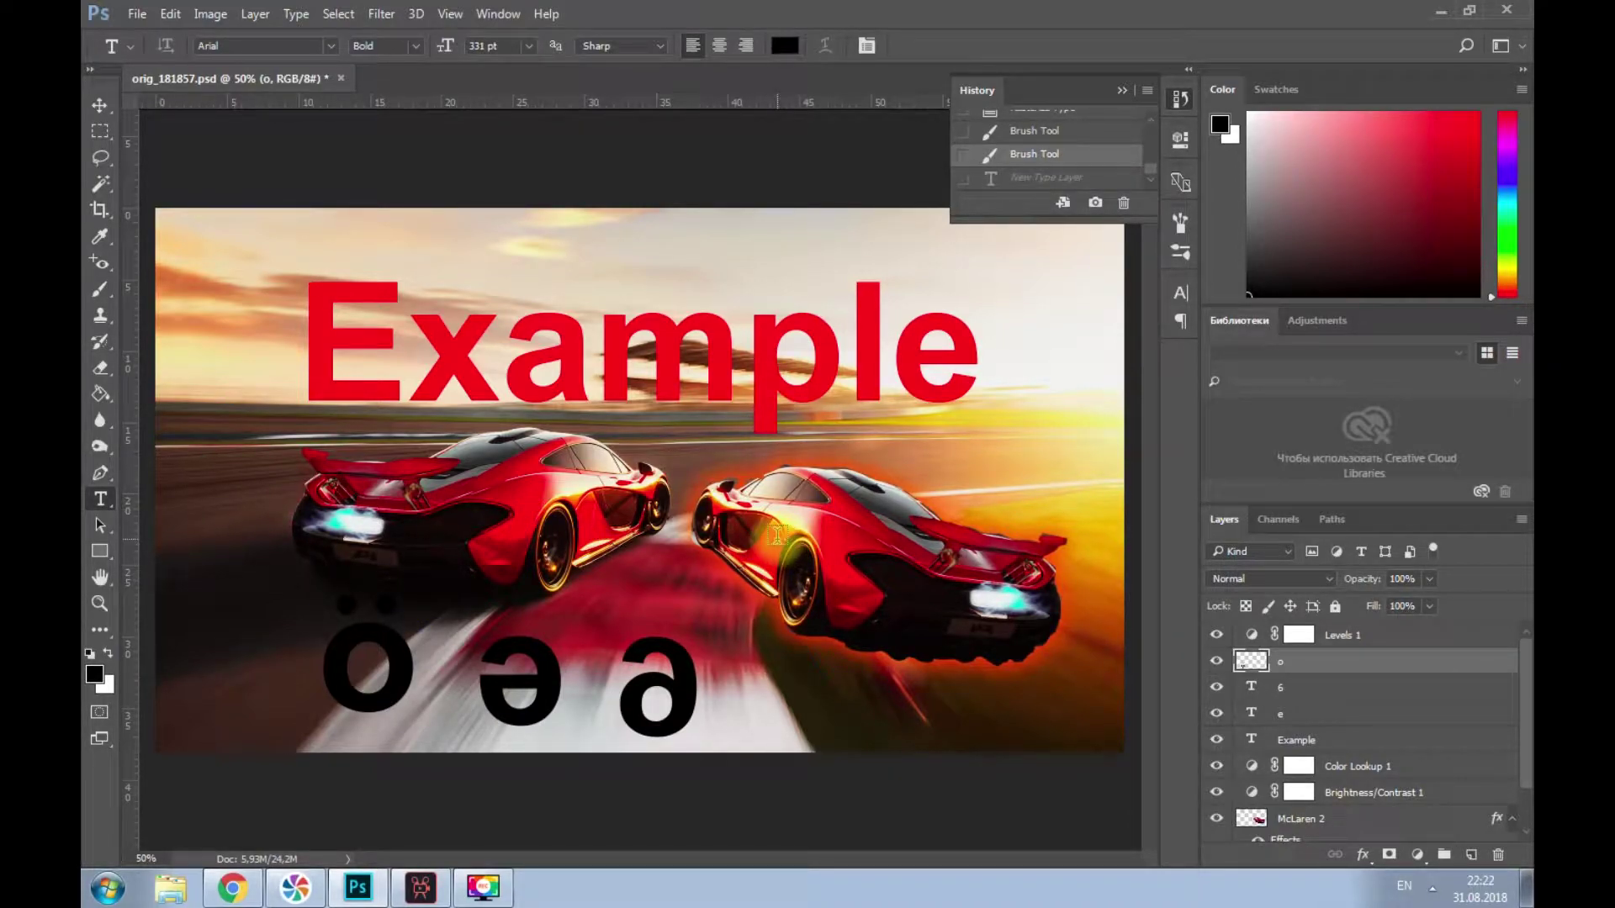
- Add a text layer reading "s" over the front of the right-hand car
{"action": "left_click", "coordinate": [777, 536]}
{"action": "type", "text": "s"}
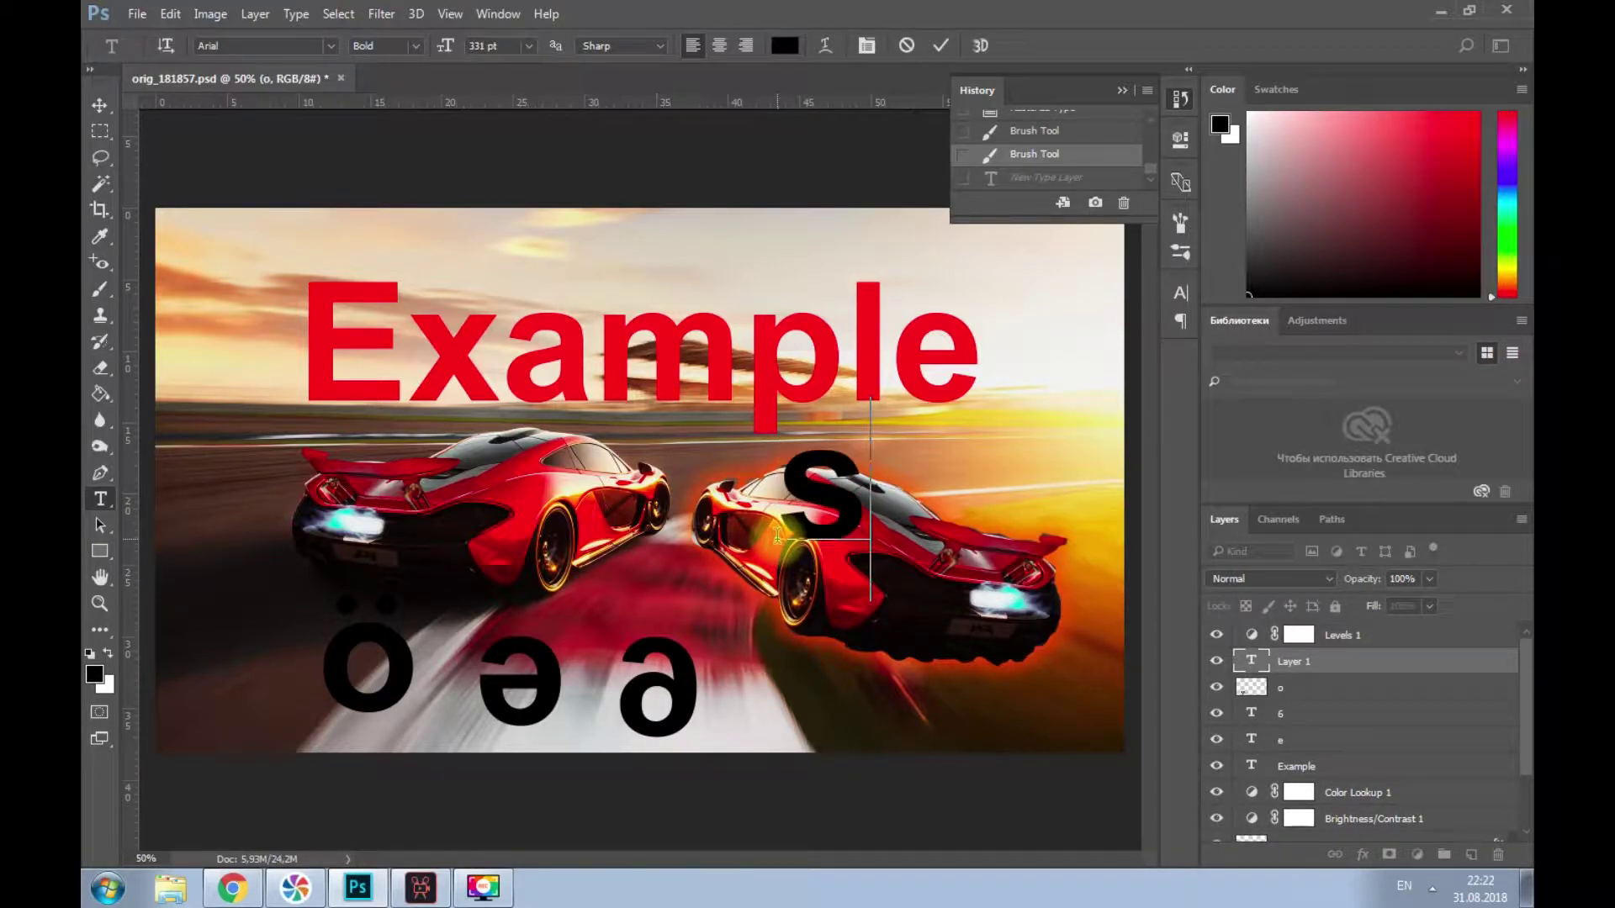
{"action": "left_click", "coordinate": [100, 104]}
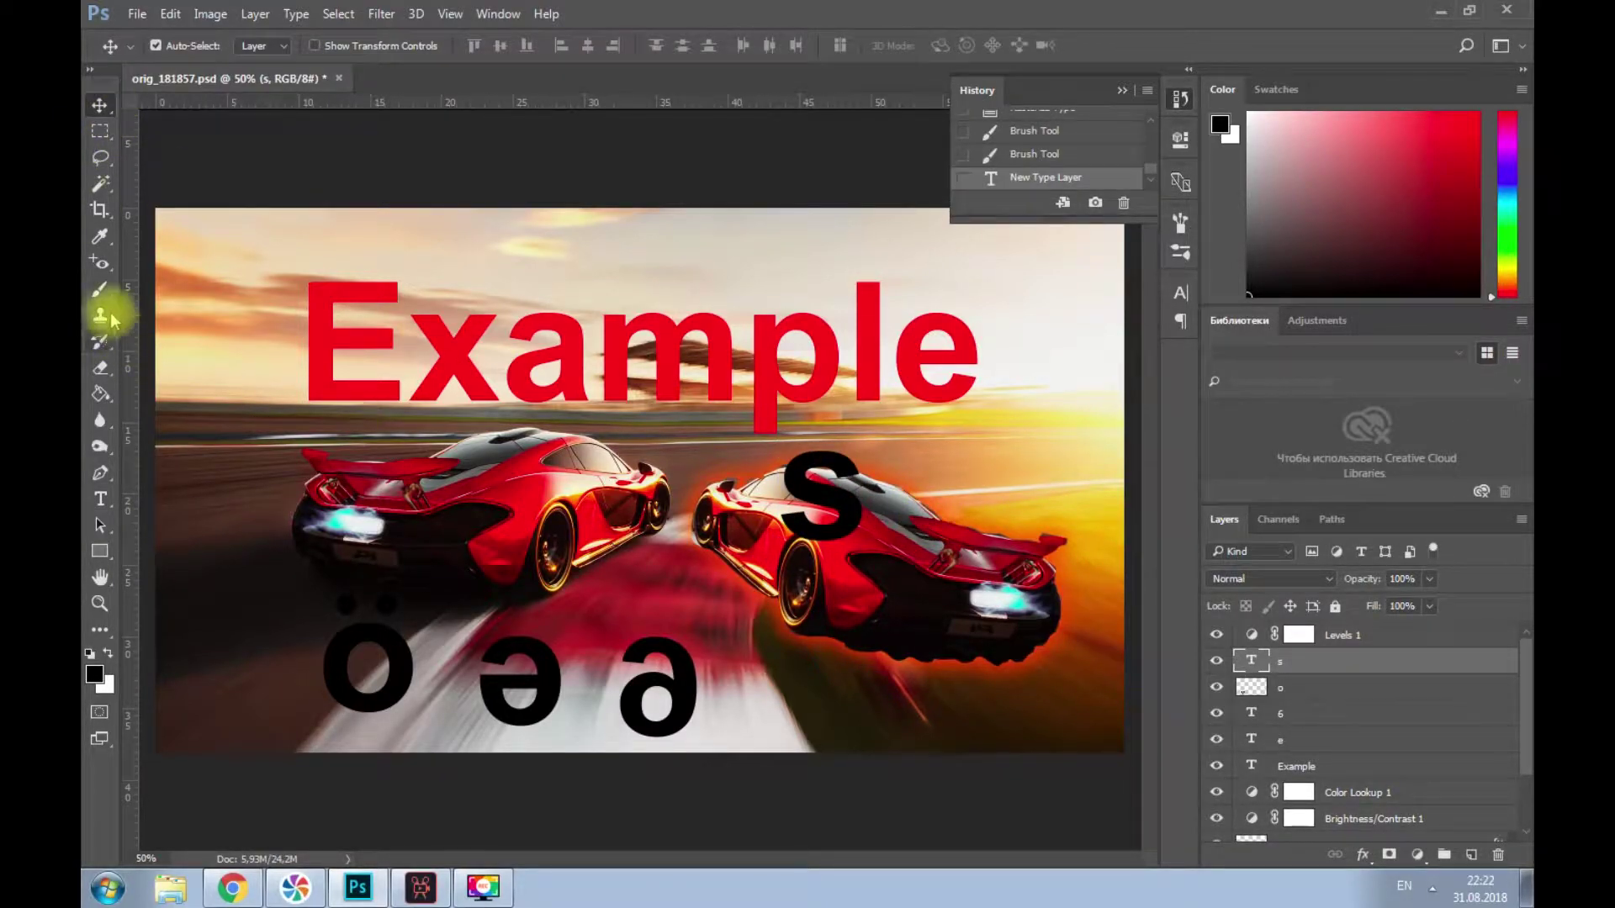
- Rasterize the "s" layer and paint a small tail below the letter with a 21 px brush
{"action": "left_click", "coordinate": [101, 289]}
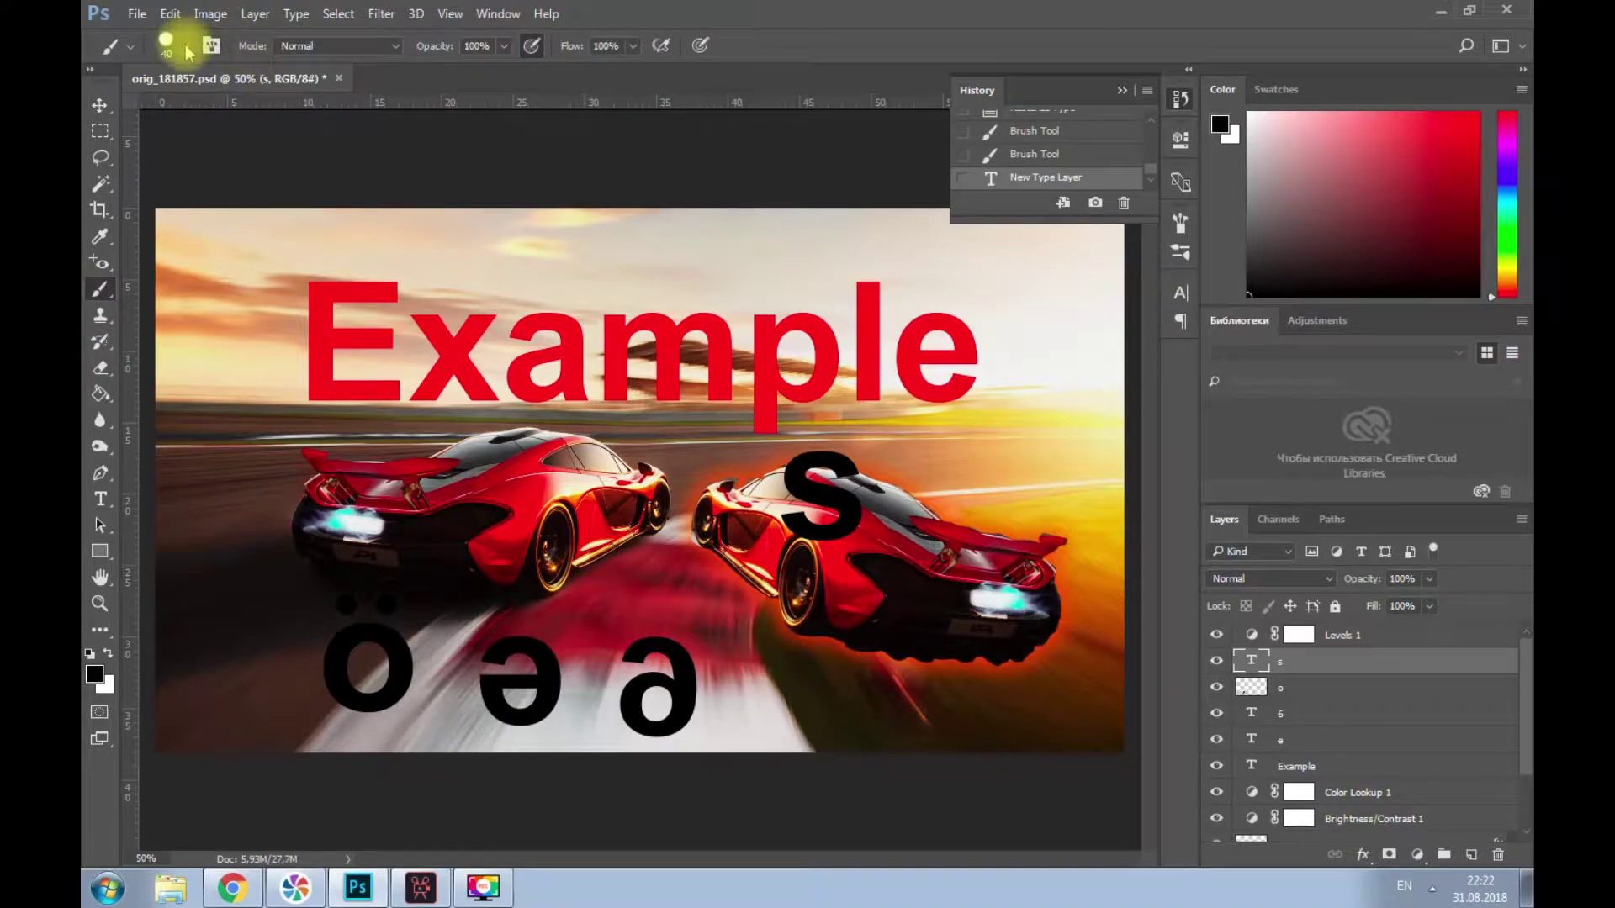
{"action": "left_click", "coordinate": [825, 538]}
{"action": "left_click", "coordinate": [760, 357]}
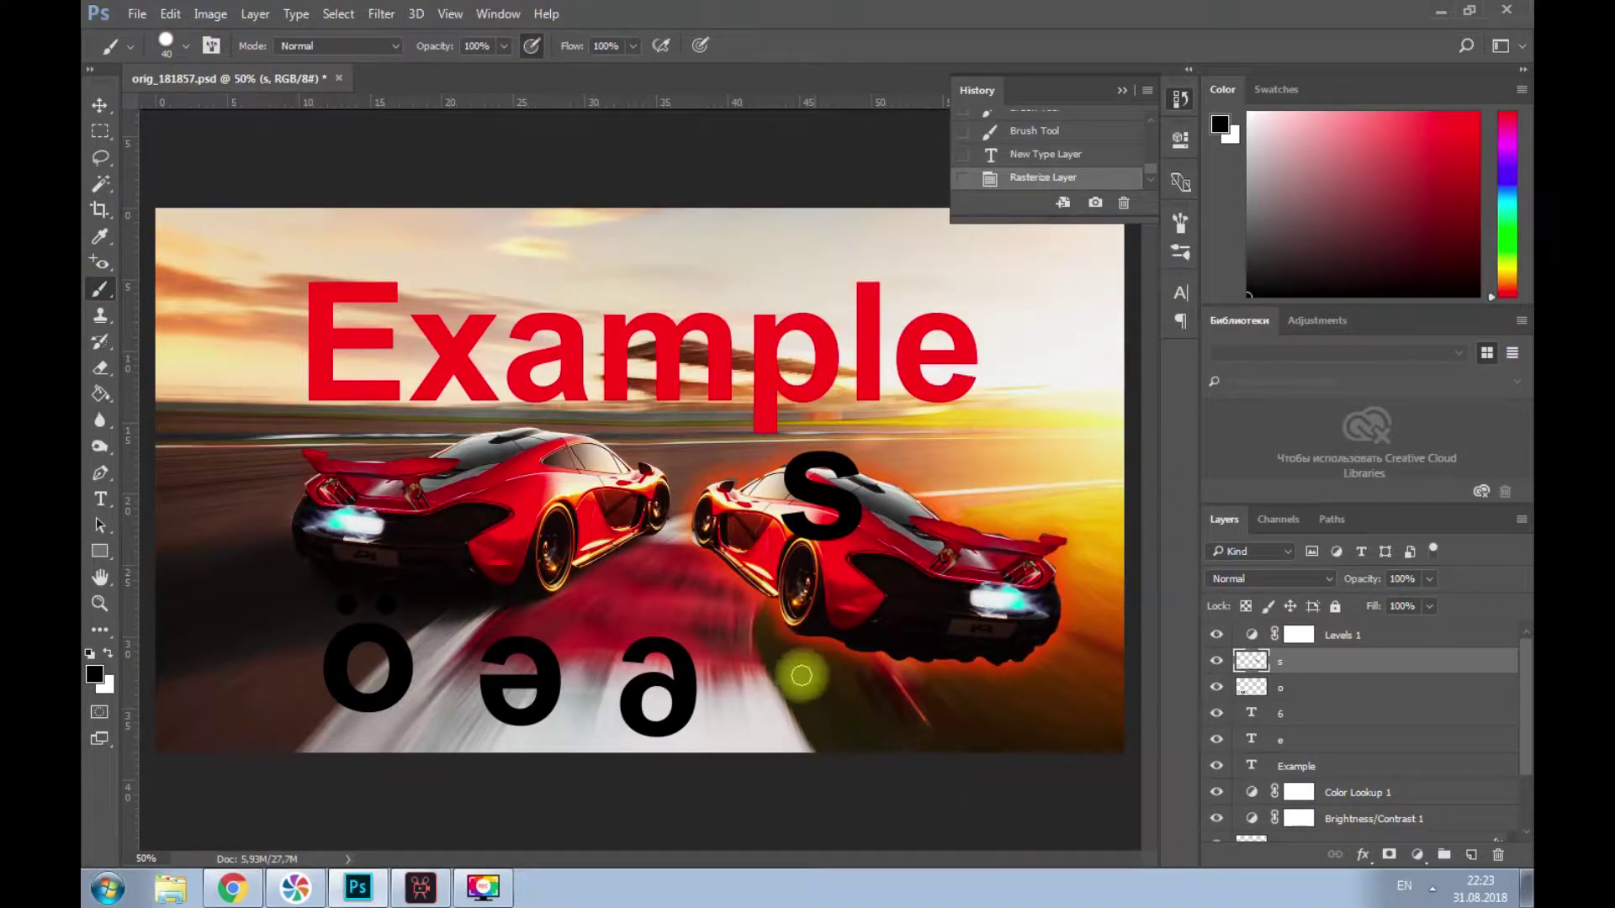
{"action": "left_click", "coordinate": [185, 45]}
{"action": "left_click_drag", "start_coordinate": [210, 102], "coordinate": [207, 111]}
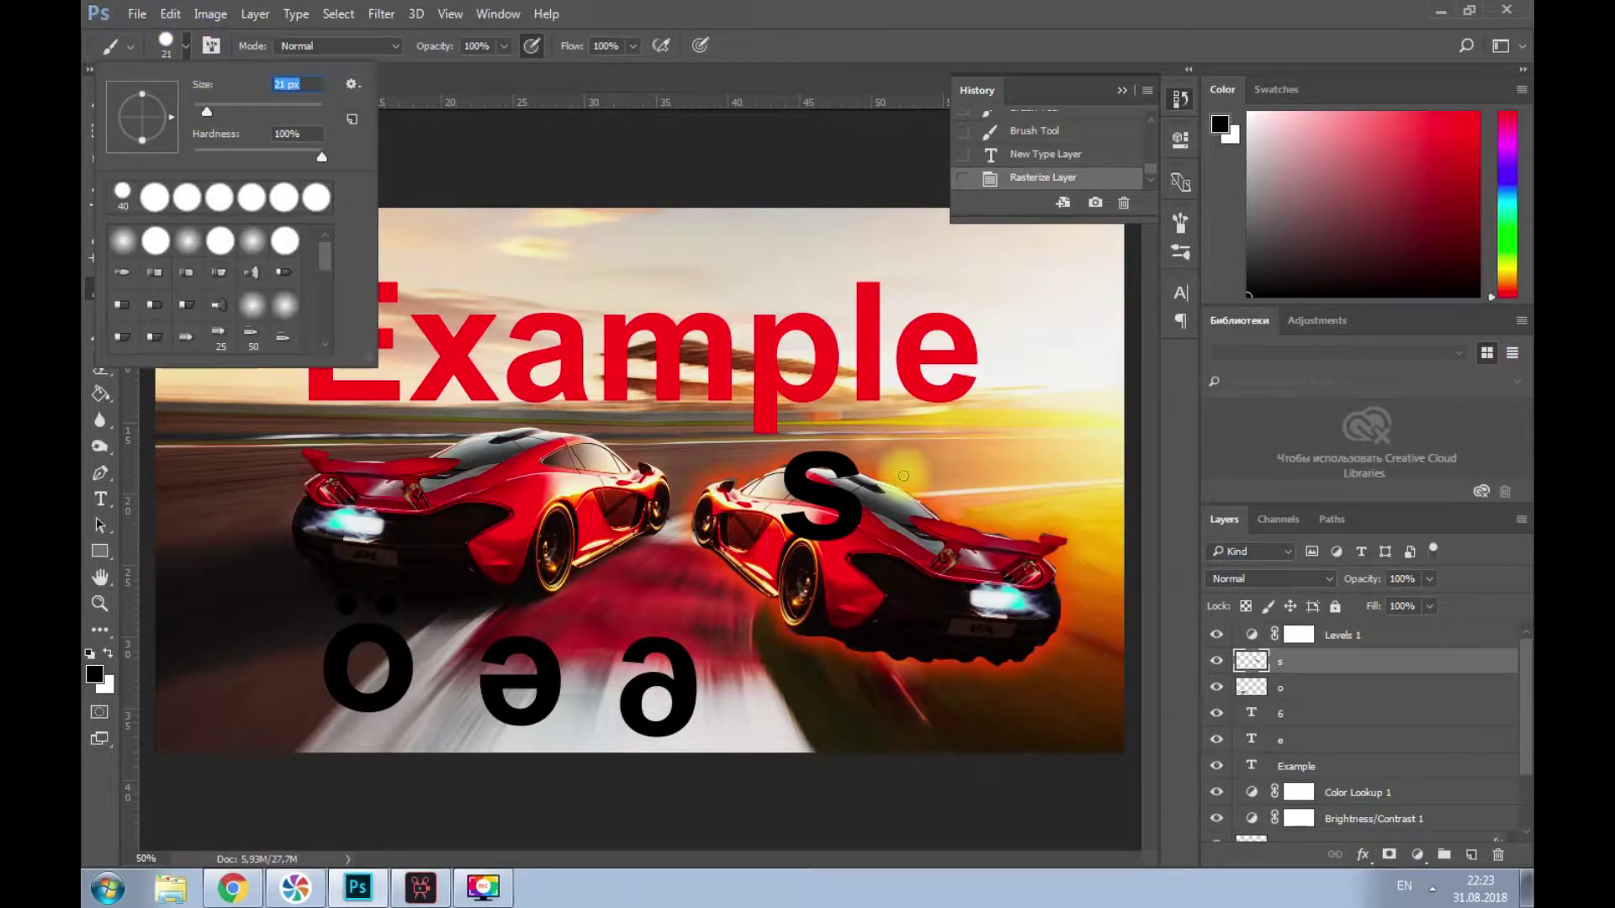
{"action": "left_click", "coordinate": [829, 540]}
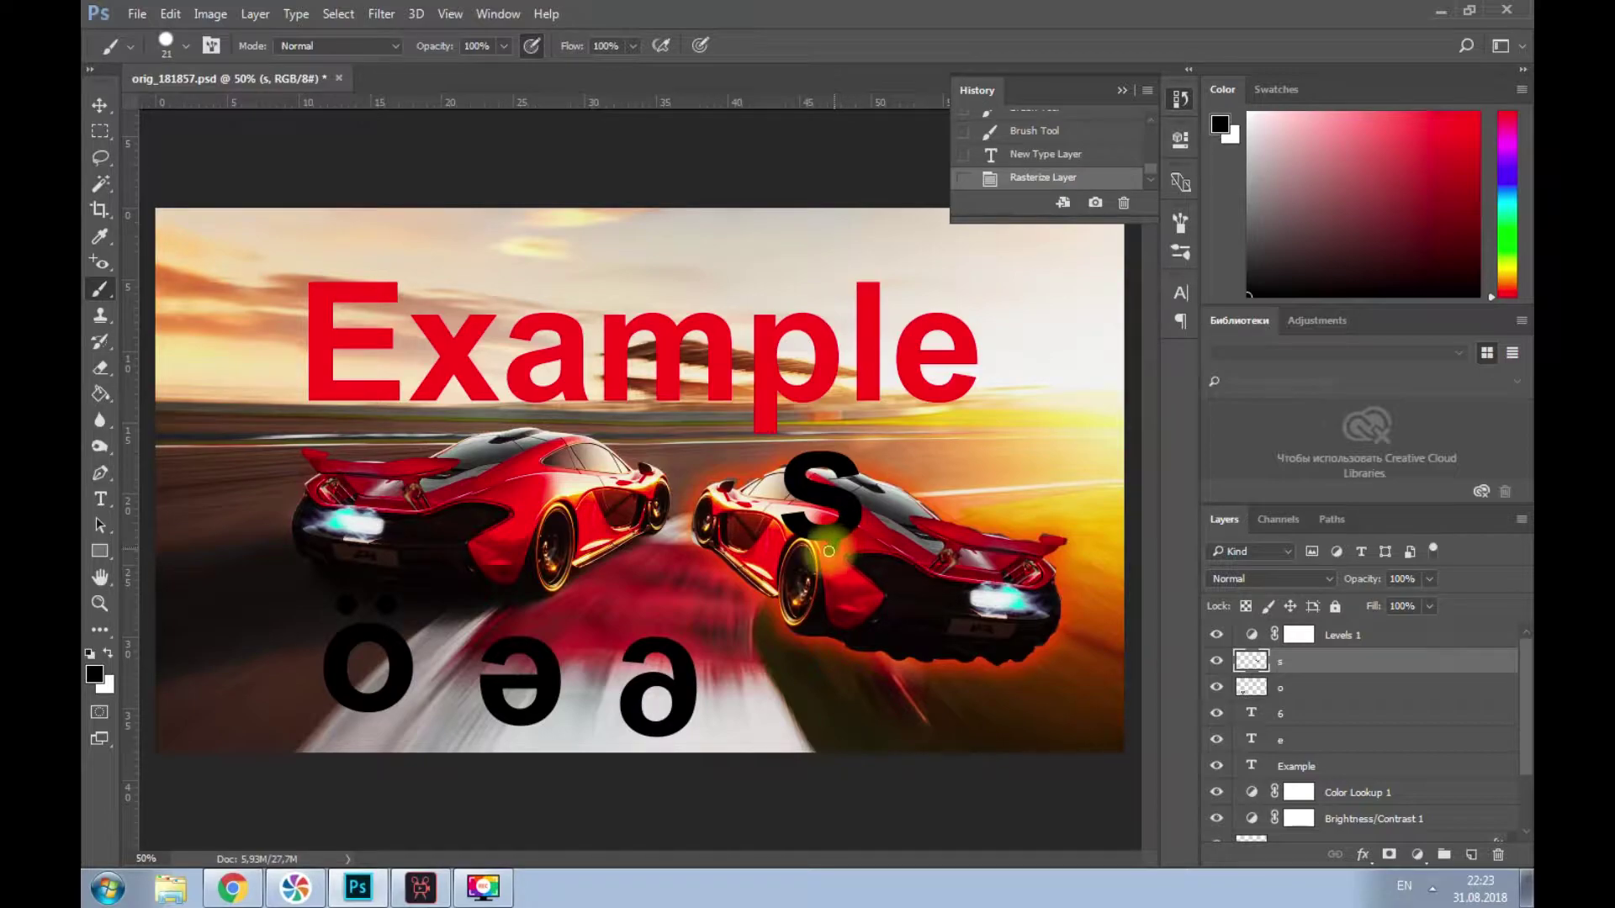
{"action": "left_click_drag", "start_coordinate": [828, 528], "coordinate": [820, 555]}
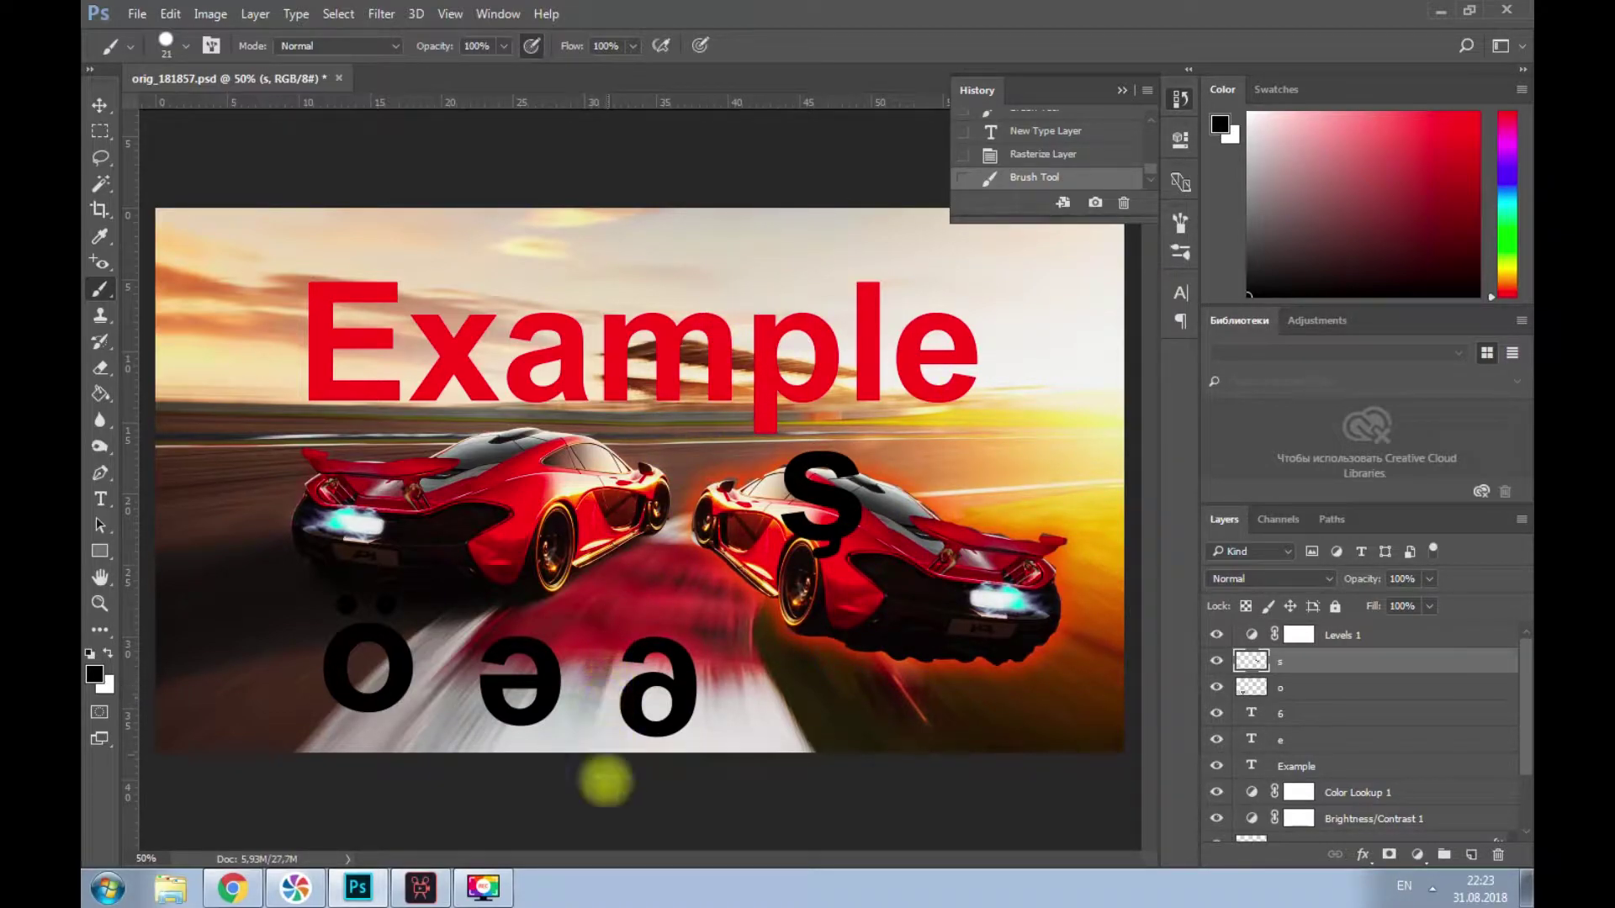
{"action": "key", "text": "F9"}
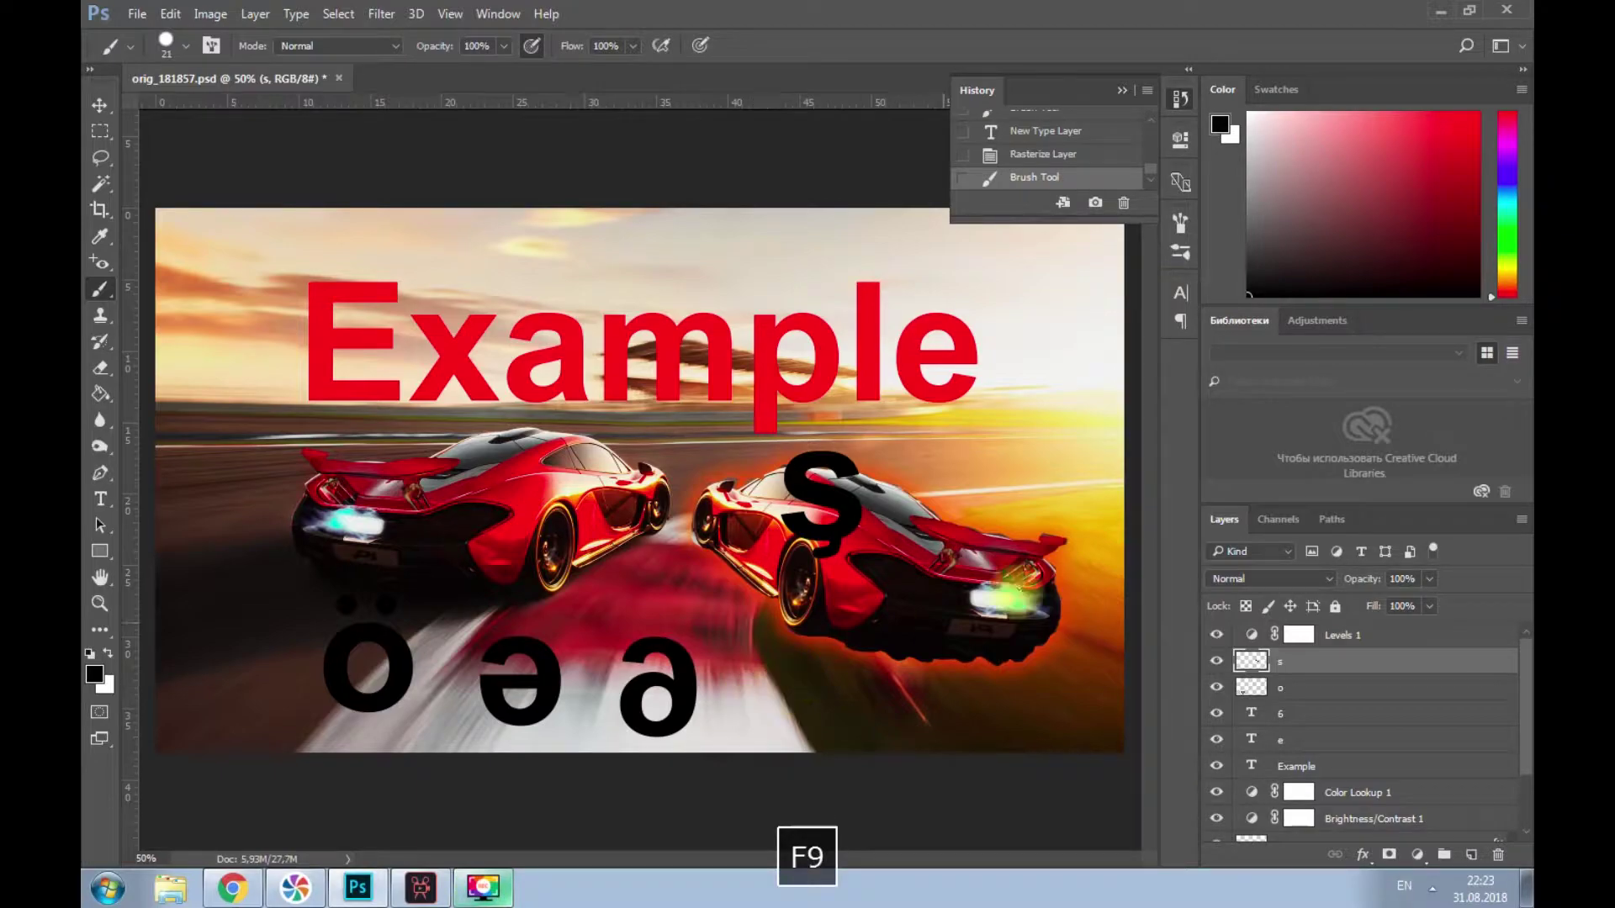
- Add a black outside Stroke of 7 px to the "Example" text layer through its layer style
{"action": "left_click", "coordinate": [101, 106]}
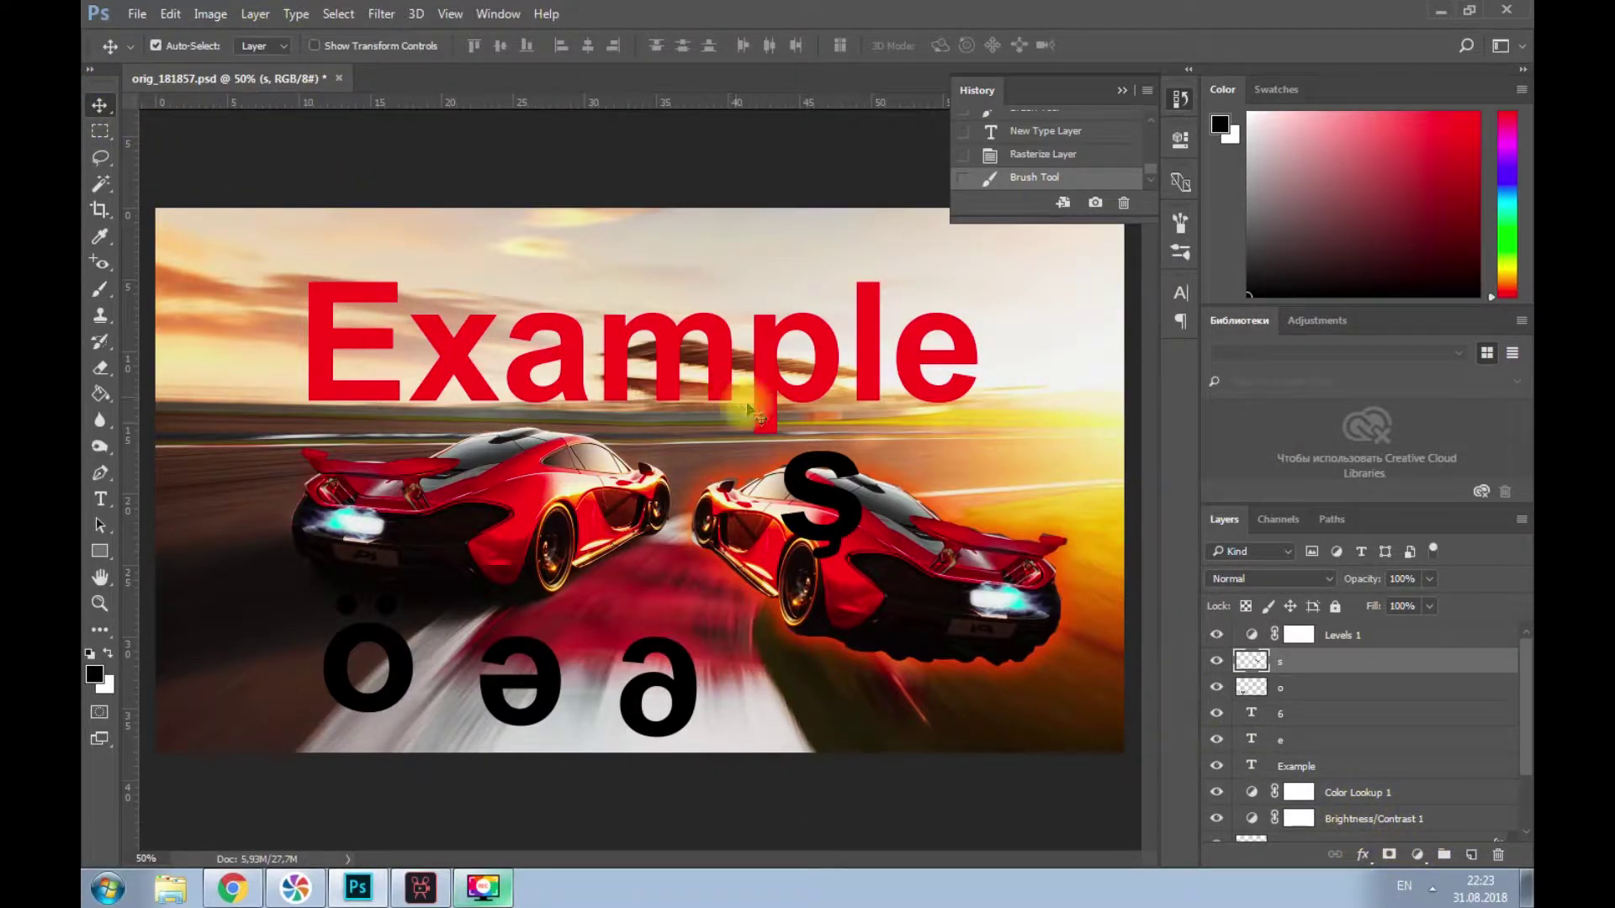
{"action": "left_click", "coordinate": [1313, 774]}
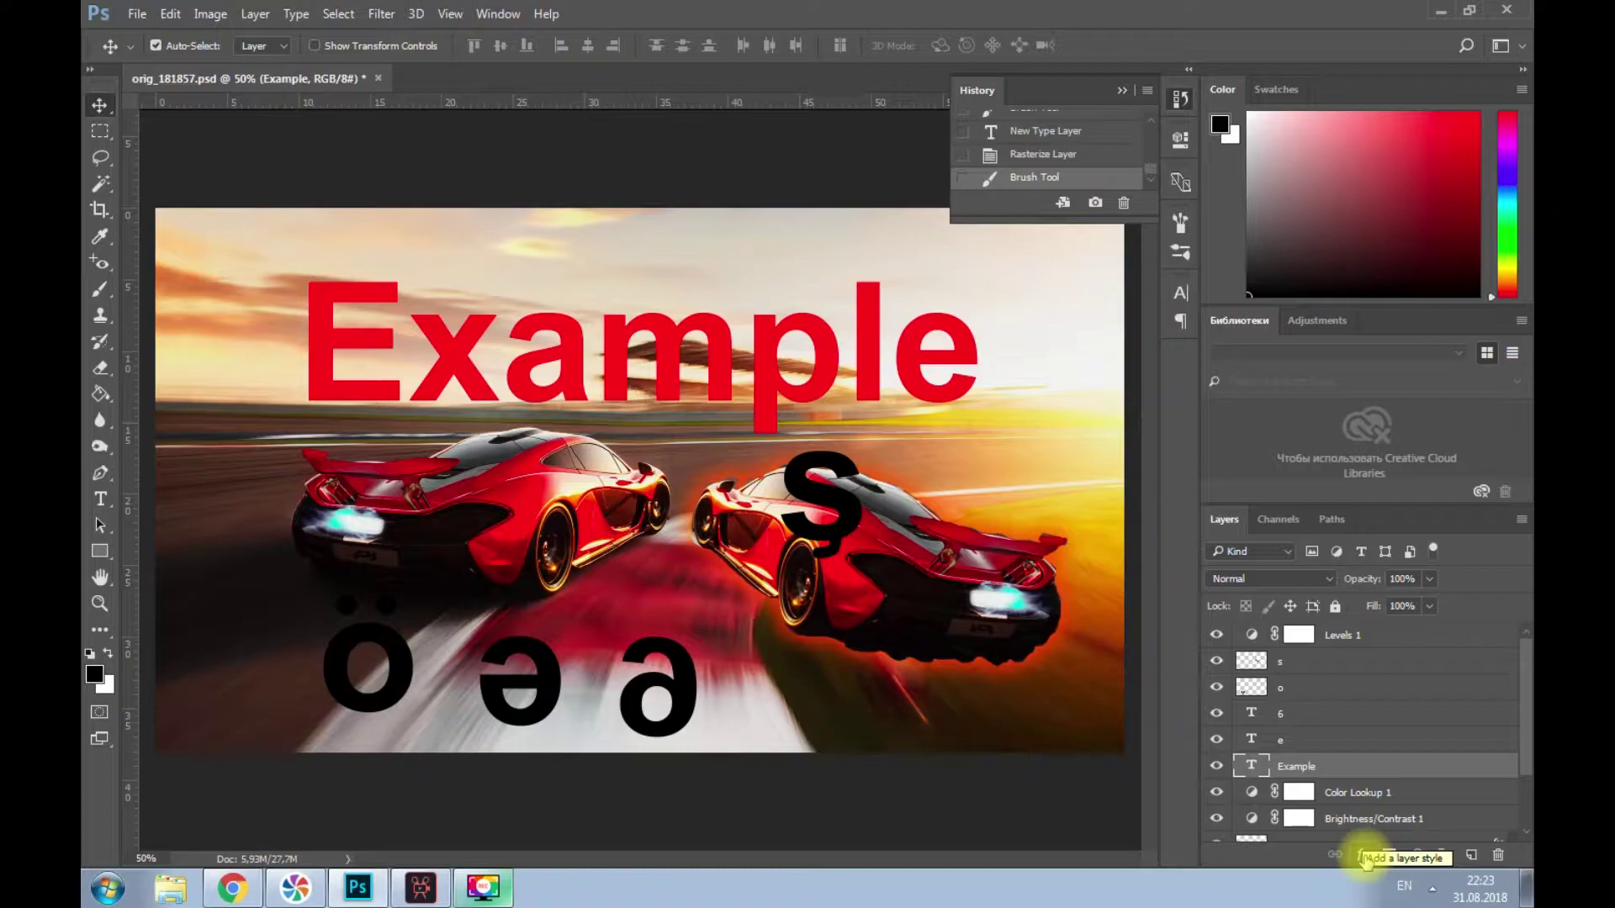
{"action": "left_click", "coordinate": [1364, 856]}
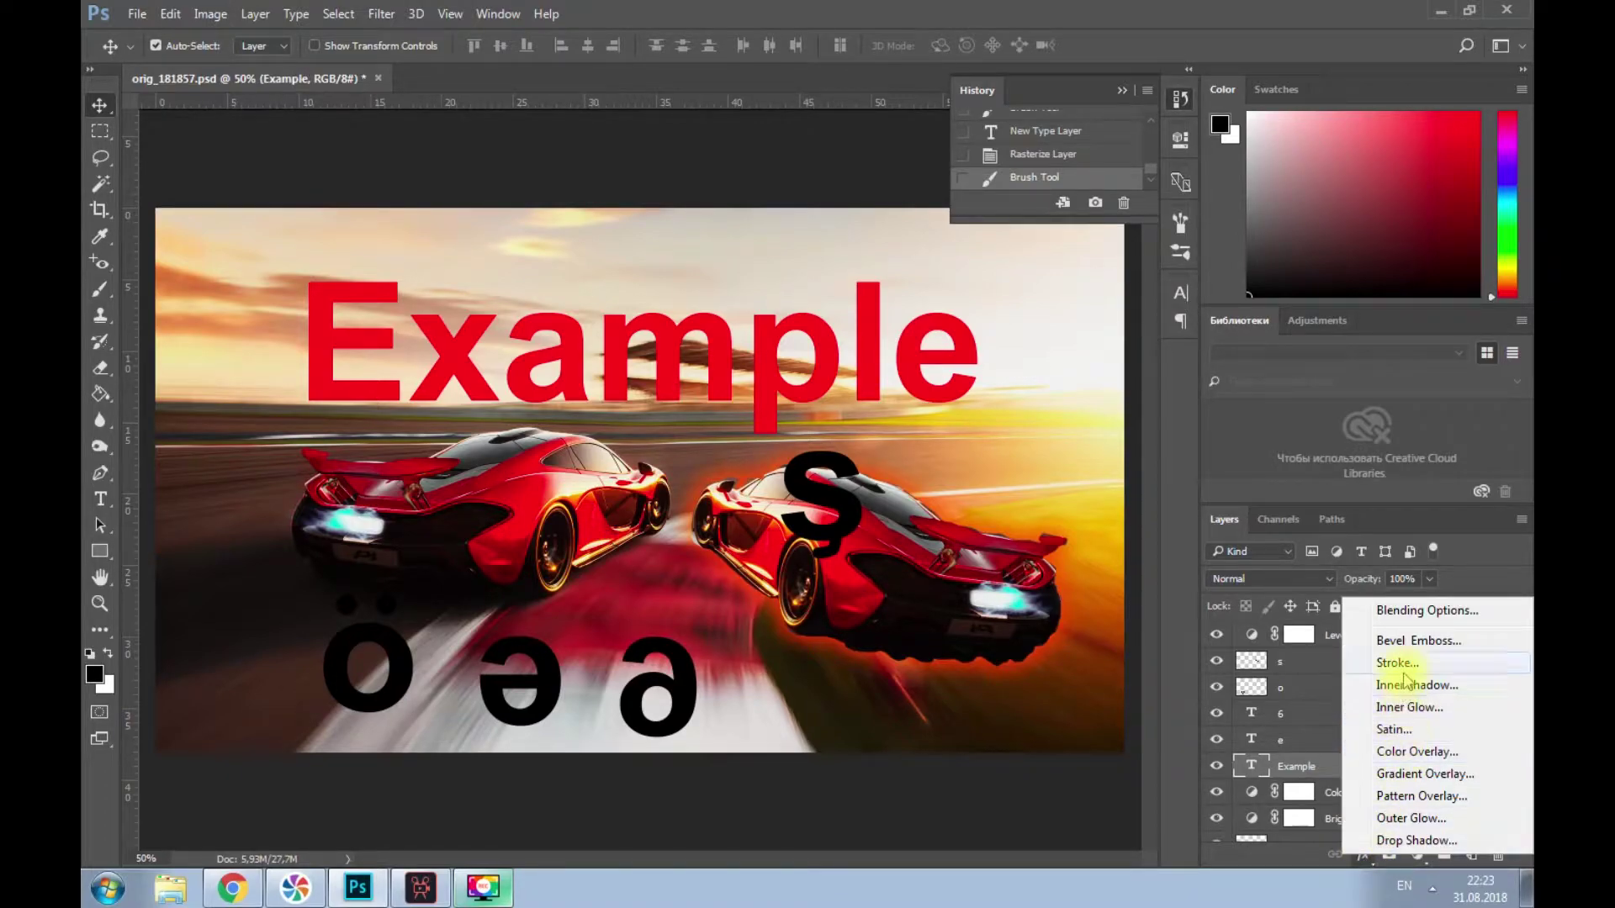
{"action": "left_click", "coordinate": [1421, 620]}
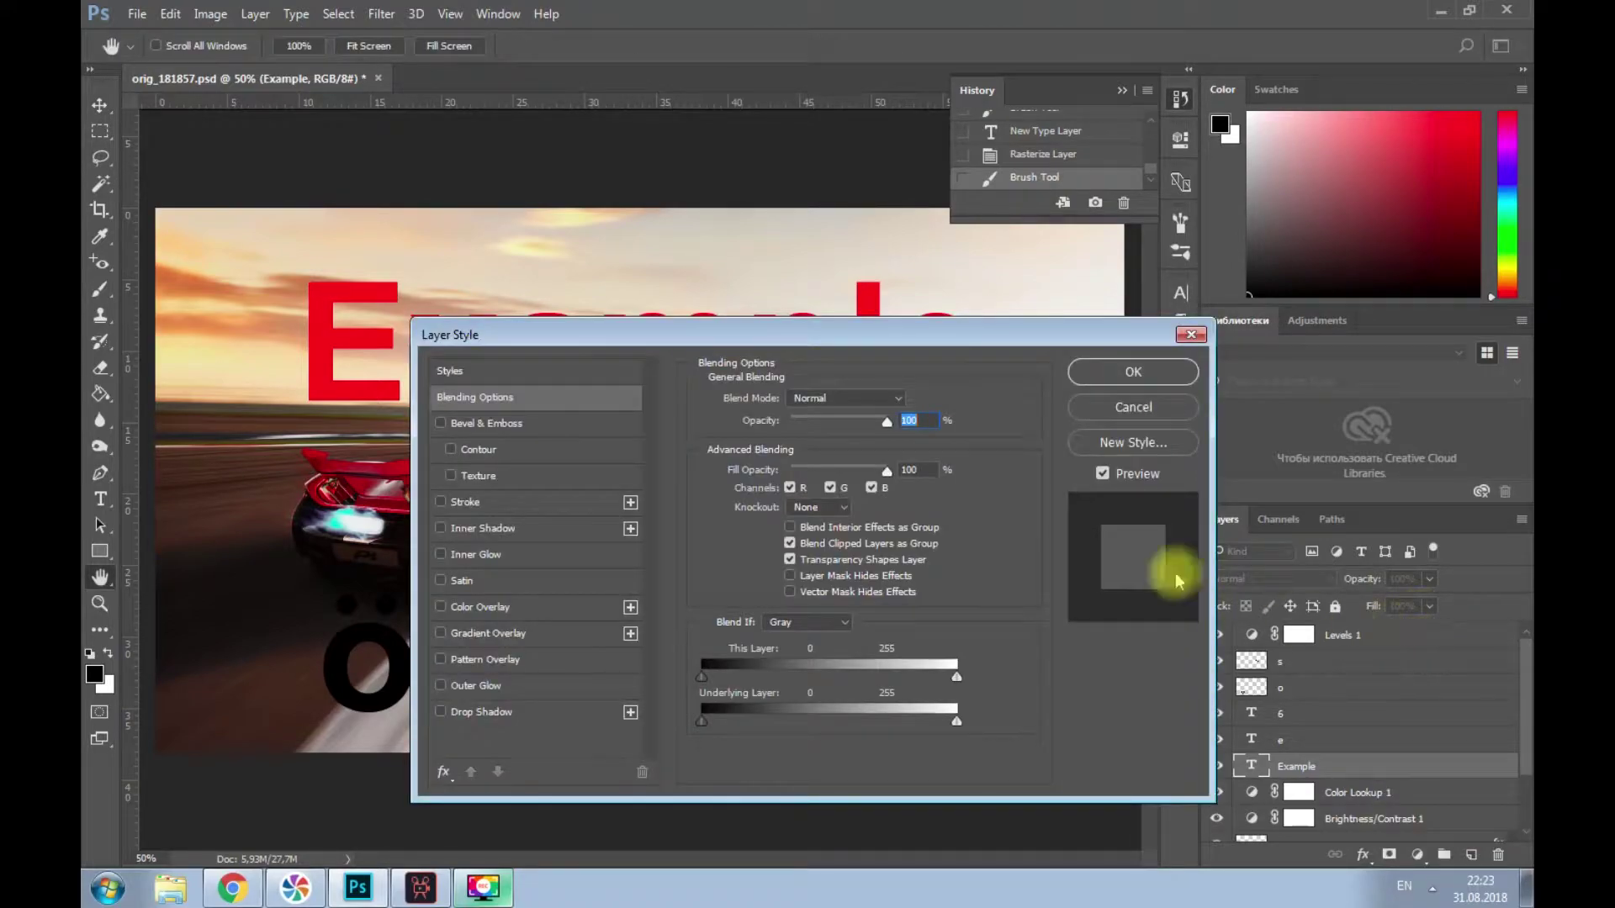
{"action": "left_click_drag", "start_coordinate": [800, 335], "coordinate": [1225, 402]}
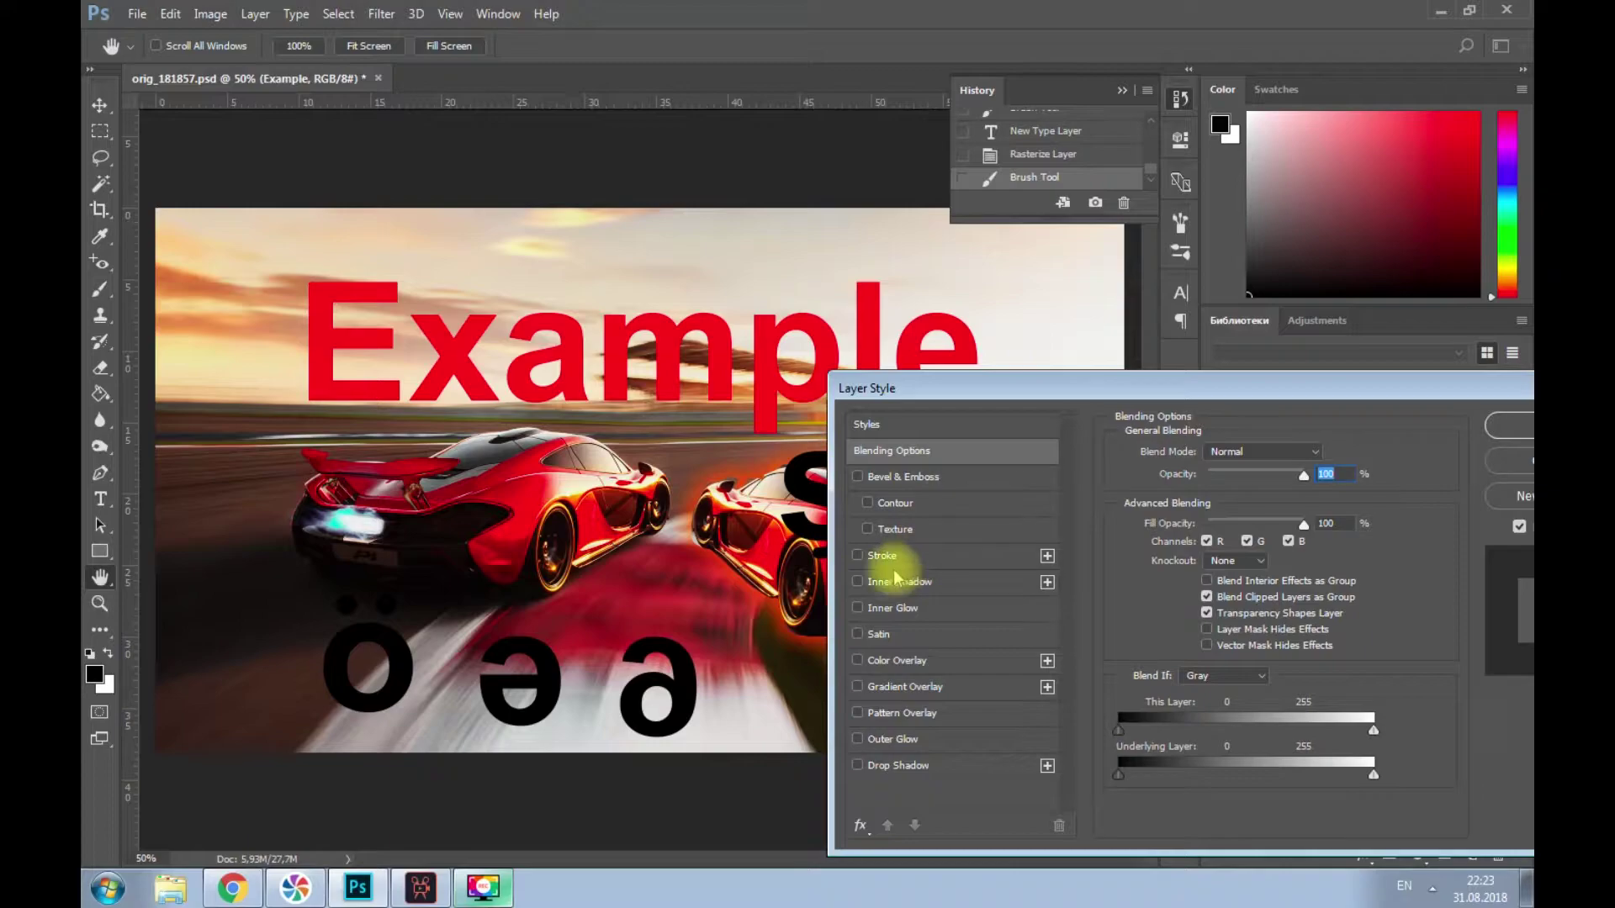
{"action": "left_click", "coordinate": [922, 558]}
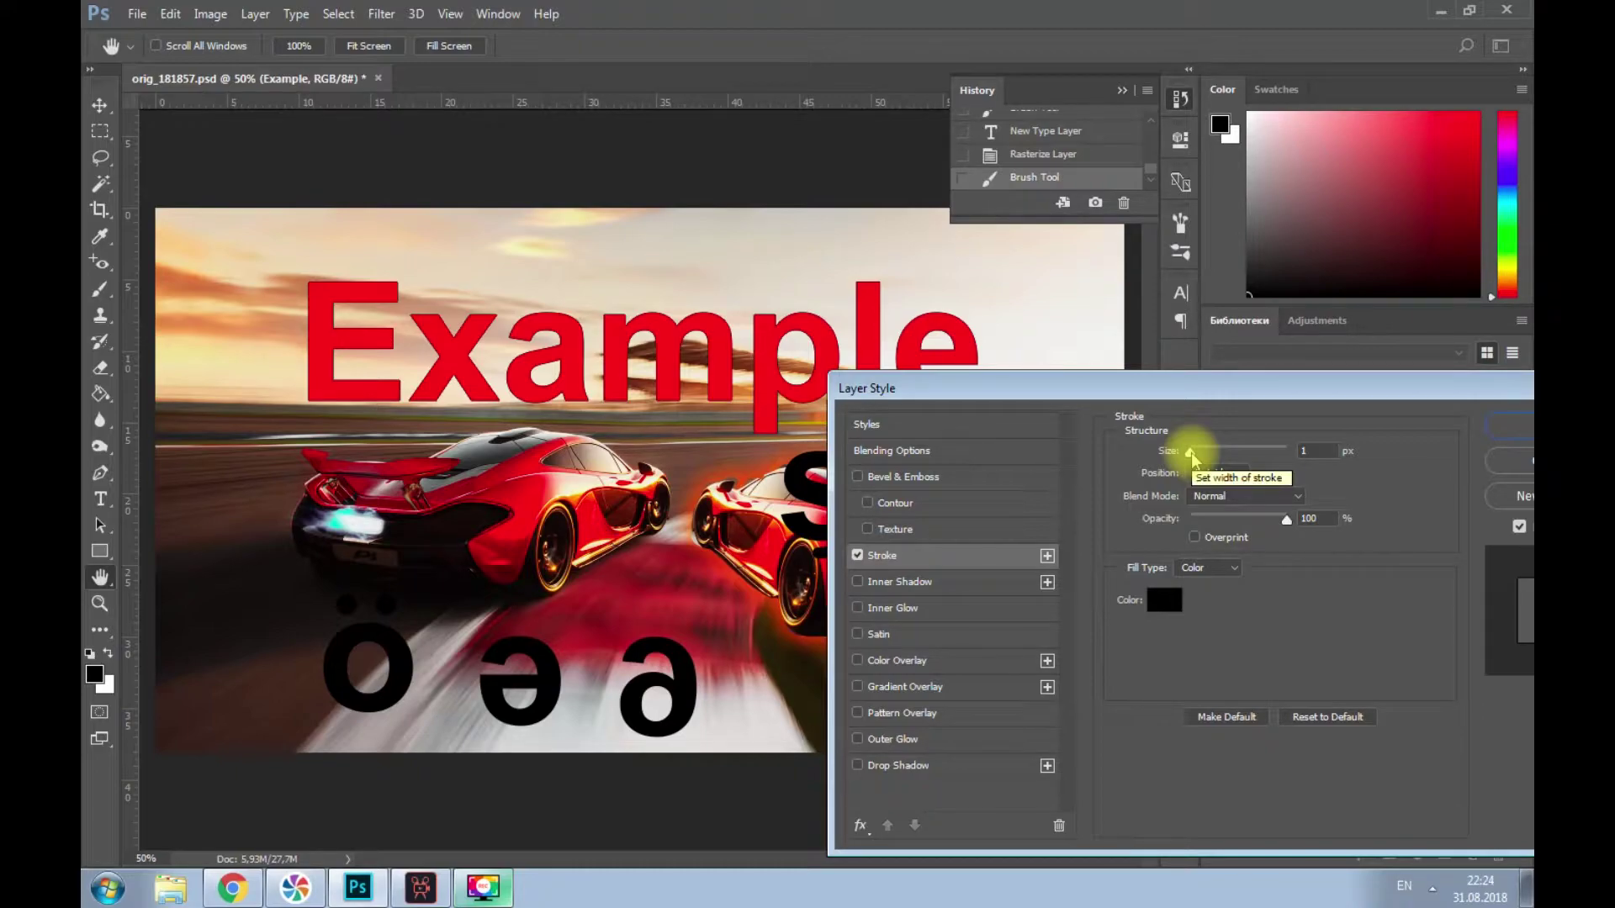
{"action": "left_click_drag", "start_coordinate": [1190, 455], "coordinate": [1196, 457]}
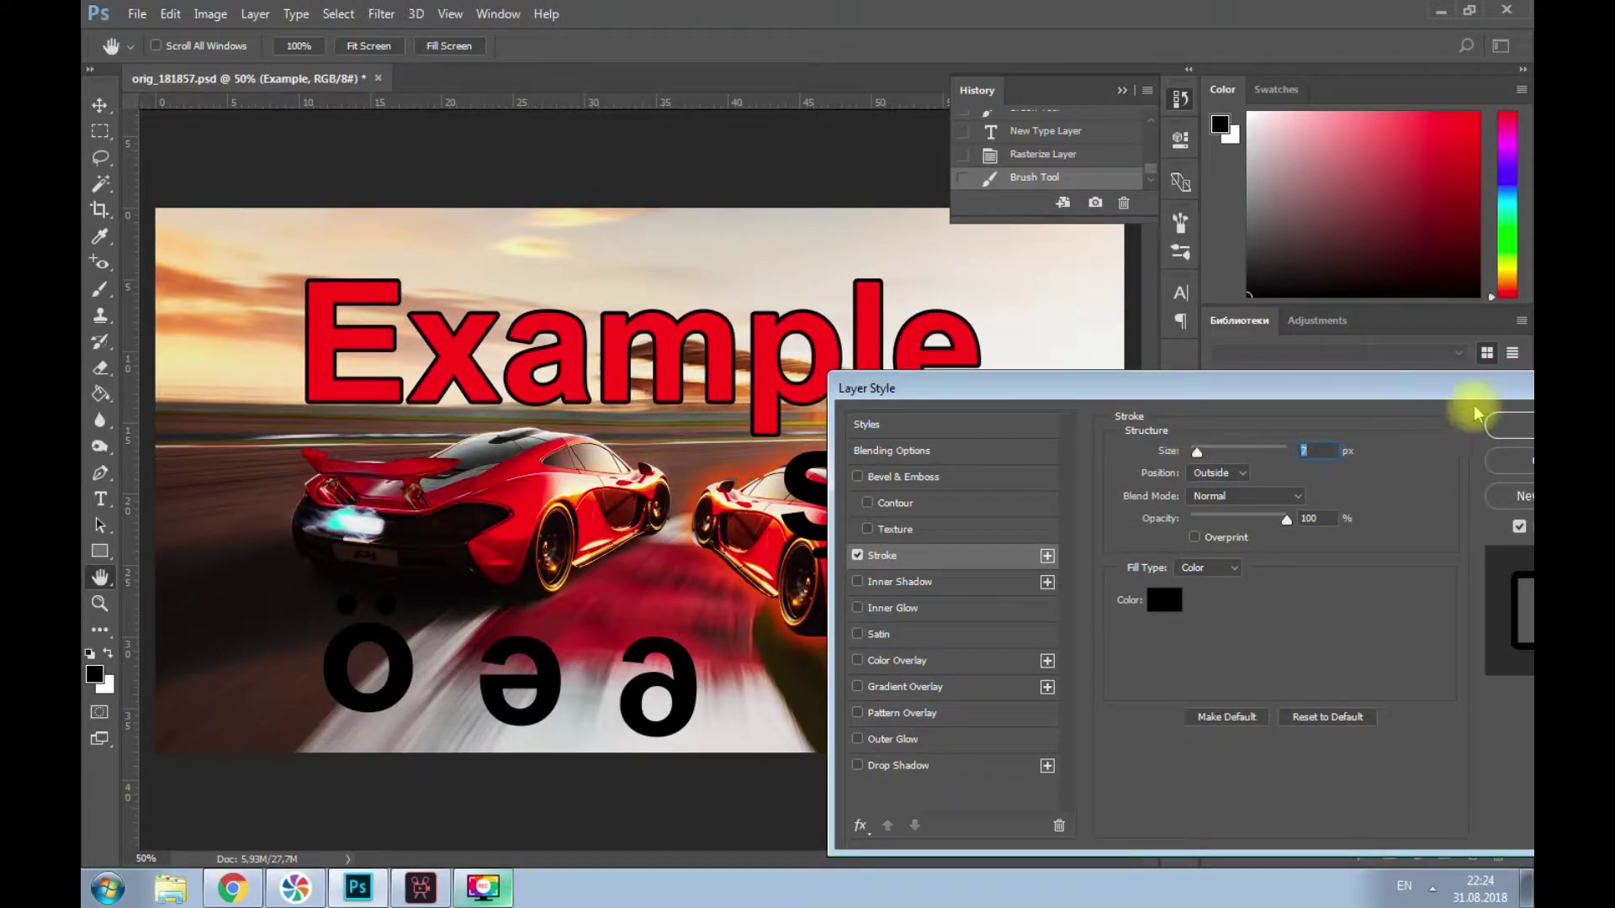
{"action": "left_click_drag", "start_coordinate": [1436, 391], "coordinate": [1308, 338]}
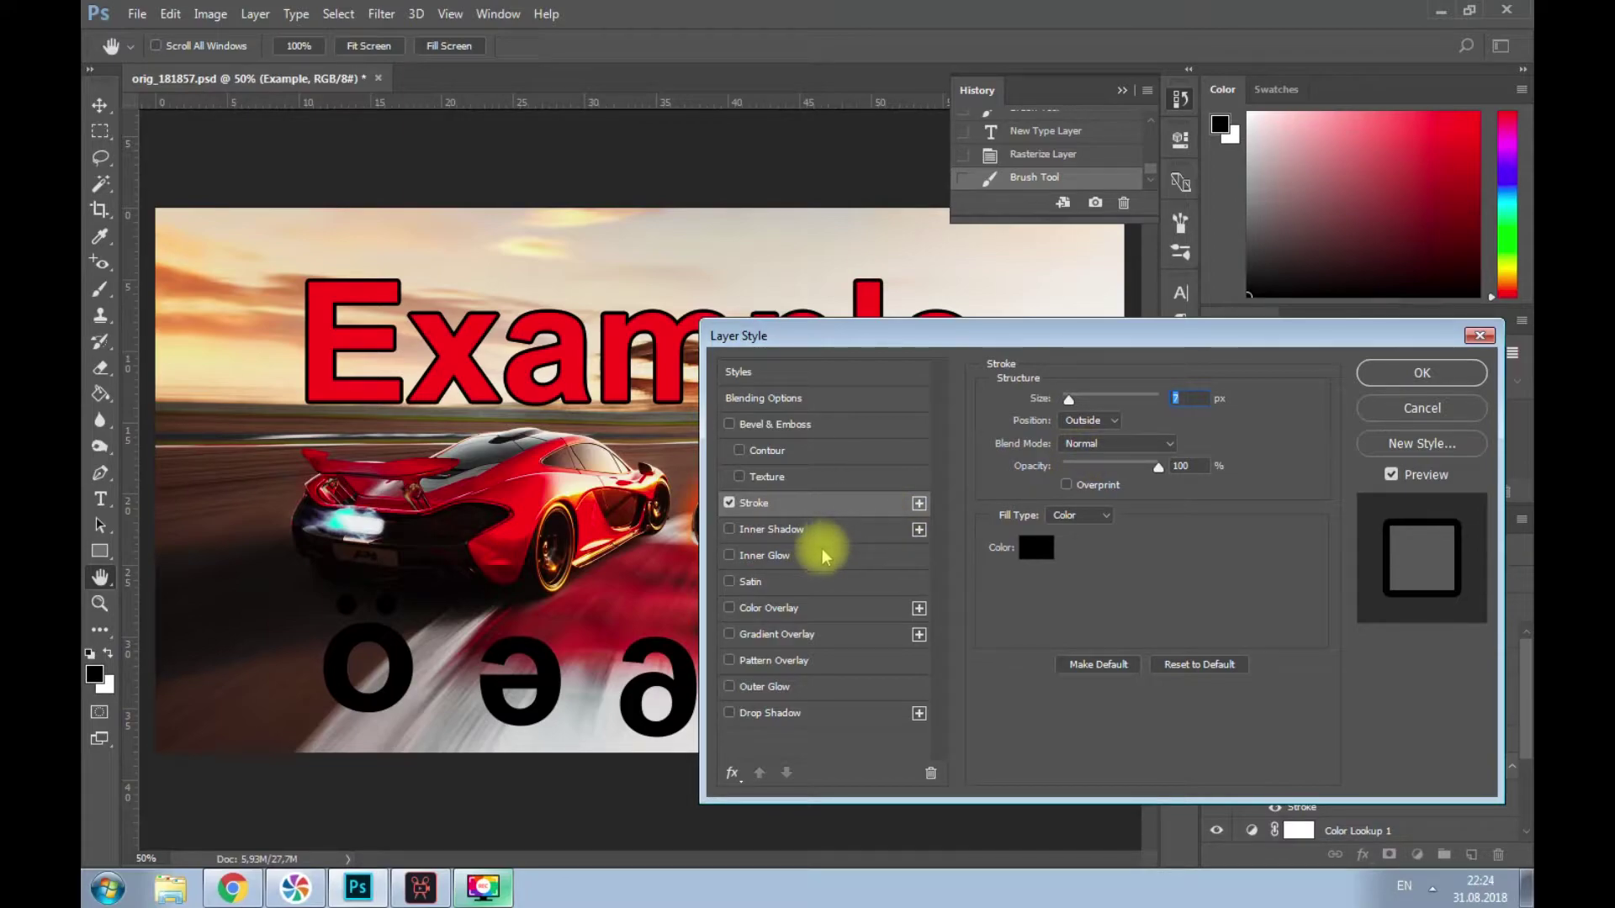
- Enable a Drop Shadow on the "Example" text and change the shadow color to near-black #030303
{"action": "left_click", "coordinate": [793, 720]}
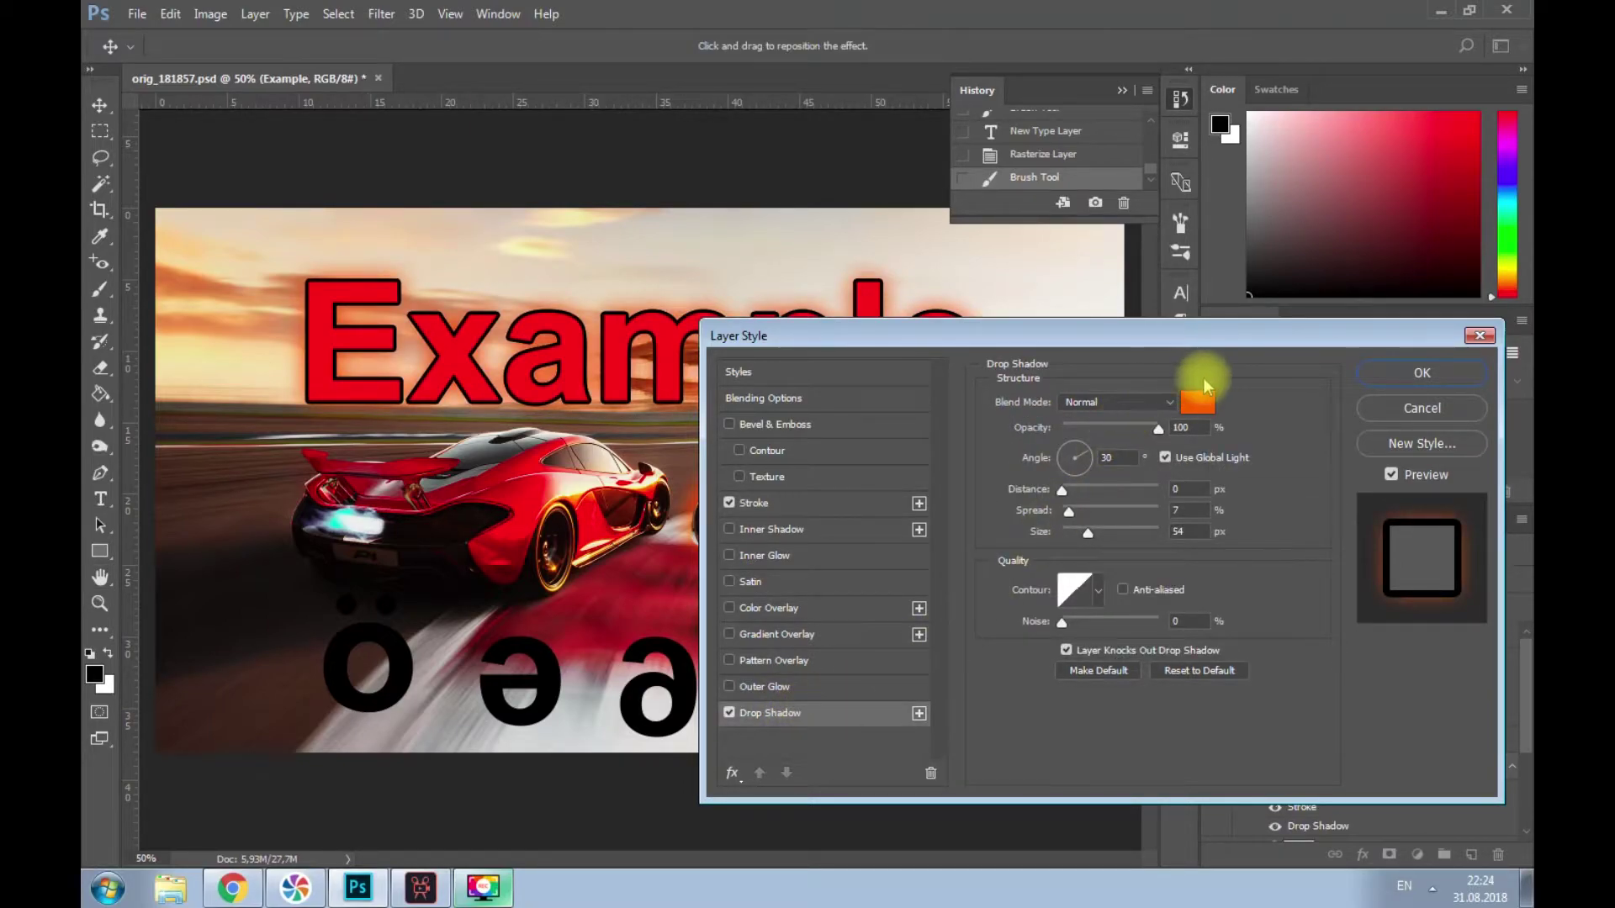
{"action": "left_click", "coordinate": [1204, 385]}
{"action": "left_click_drag", "start_coordinate": [992, 588], "coordinate": [943, 604]}
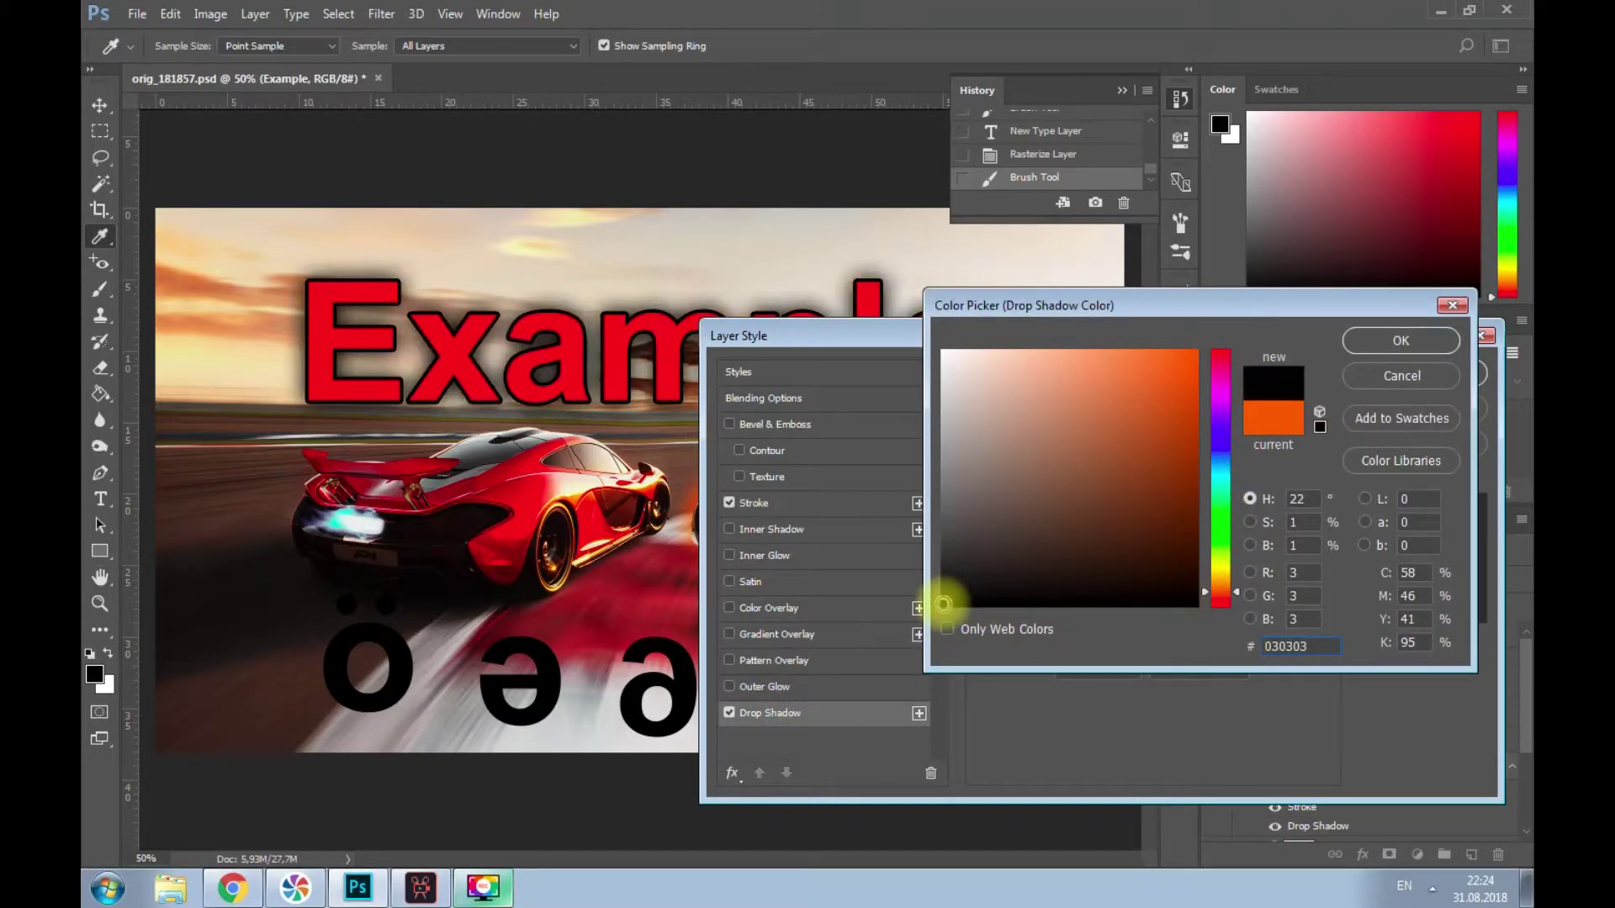
{"action": "left_click", "coordinate": [1409, 343]}
- Set the drop shadow to a 22° angle, 23 px distance, 10% spread and 150 px size, and apply the layer style
{"action": "mouse_move", "coordinate": [1079, 459]}
{"action": "left_mouse_down"}
{"action": "mouse_move", "coordinate": [1083, 483]}
{"action": "mouse_move", "coordinate": [1083, 450]}
{"action": "left_mouse_up"}
{"action": "left_click_drag", "start_coordinate": [1149, 335], "coordinate": [1252, 417]}
{"action": "left_click_drag", "start_coordinate": [1183, 636], "coordinate": [1175, 599]}
{"action": "left_click_drag", "start_coordinate": [1191, 539], "coordinate": [1188, 577]}
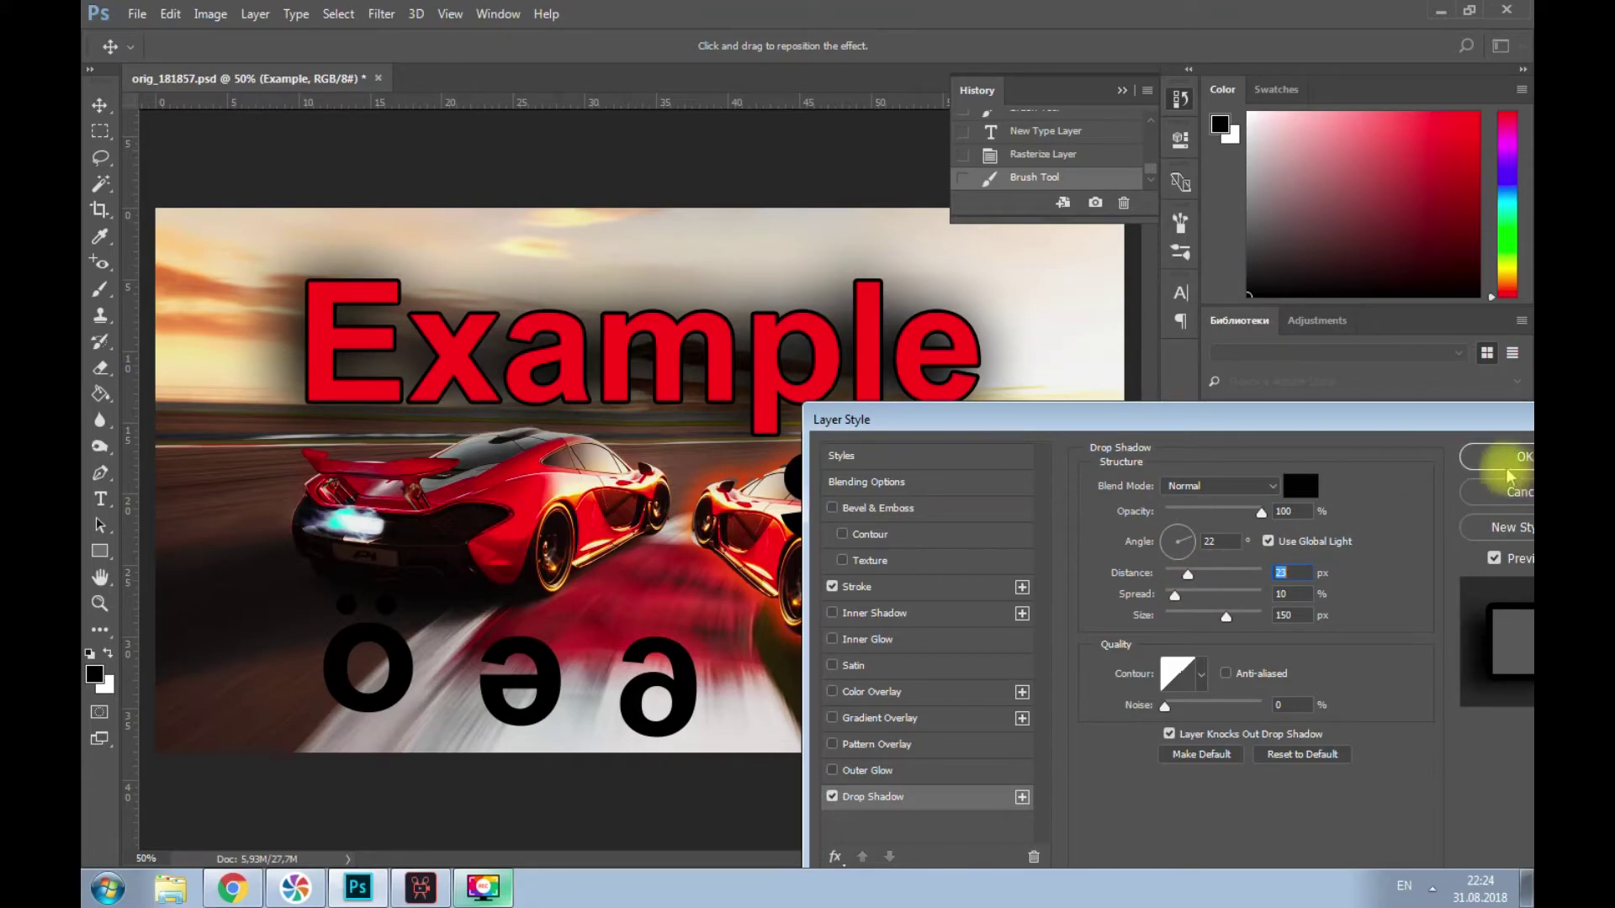
{"action": "left_click", "coordinate": [1510, 471]}
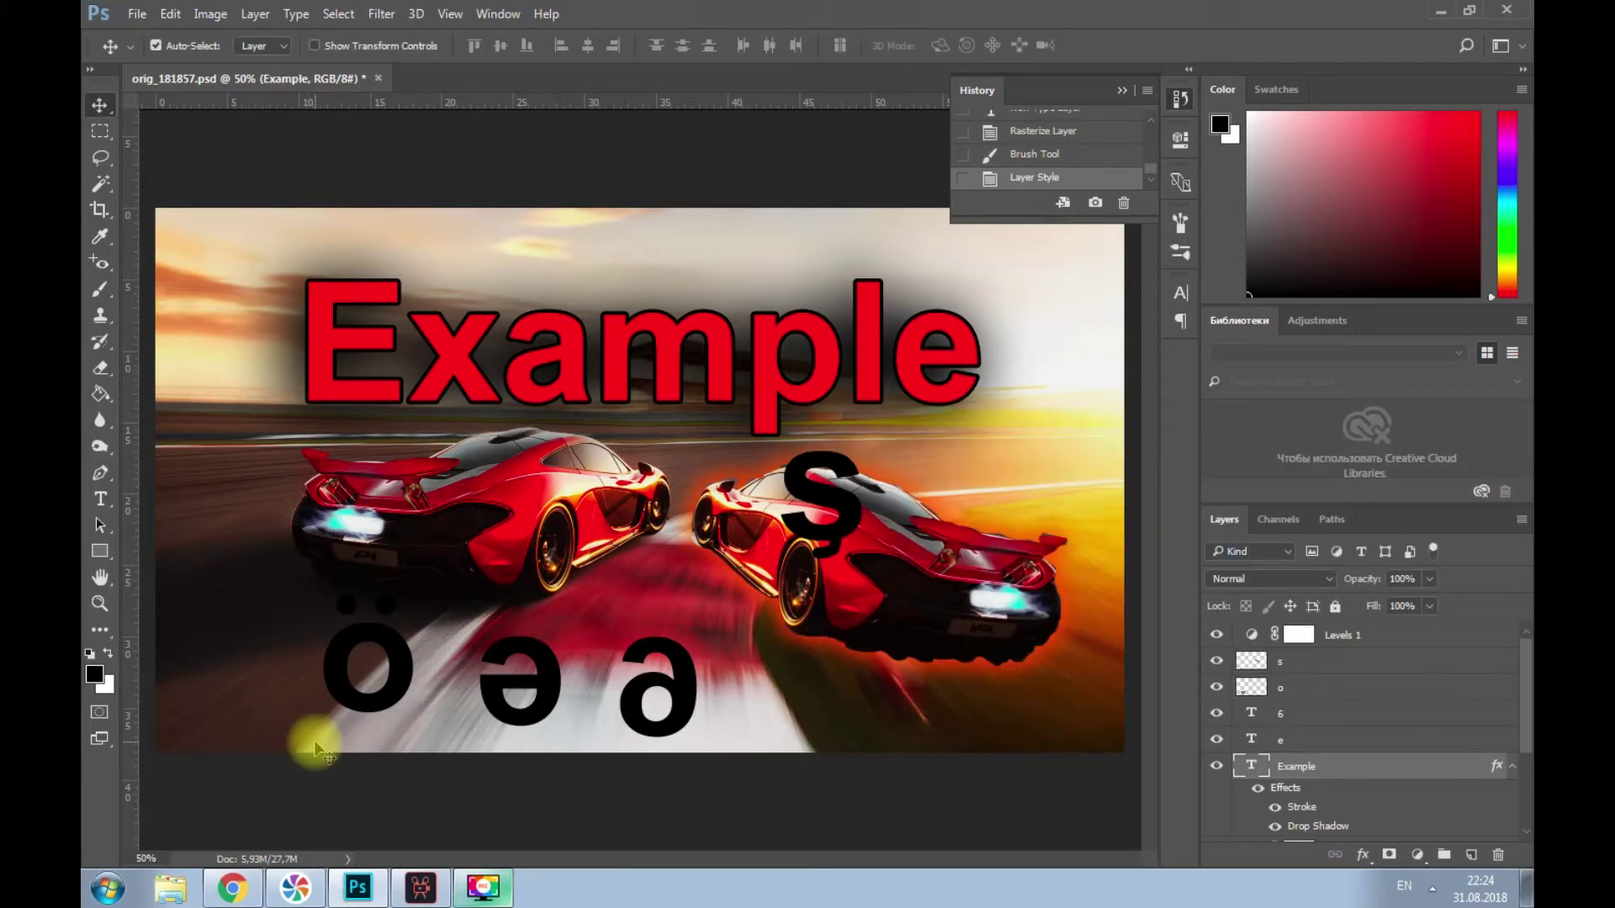